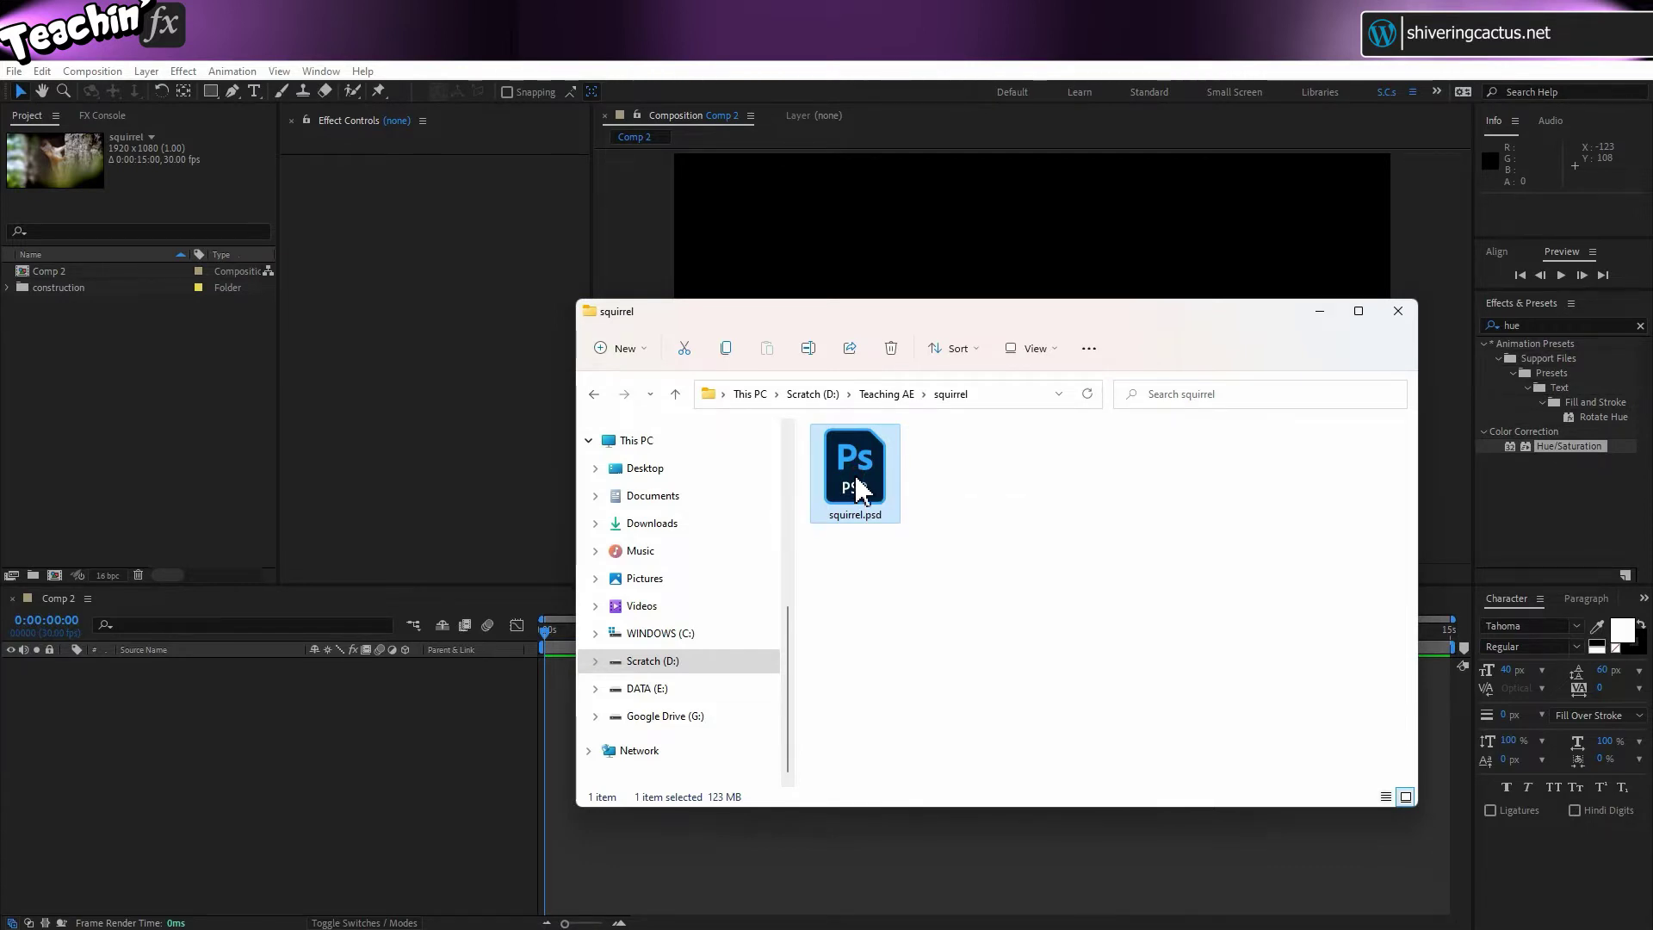
Import squirrel.psd as Composition - Retain Layer Sizes with editable layer styles.
left_click_drag(861, 489, 118, 402)
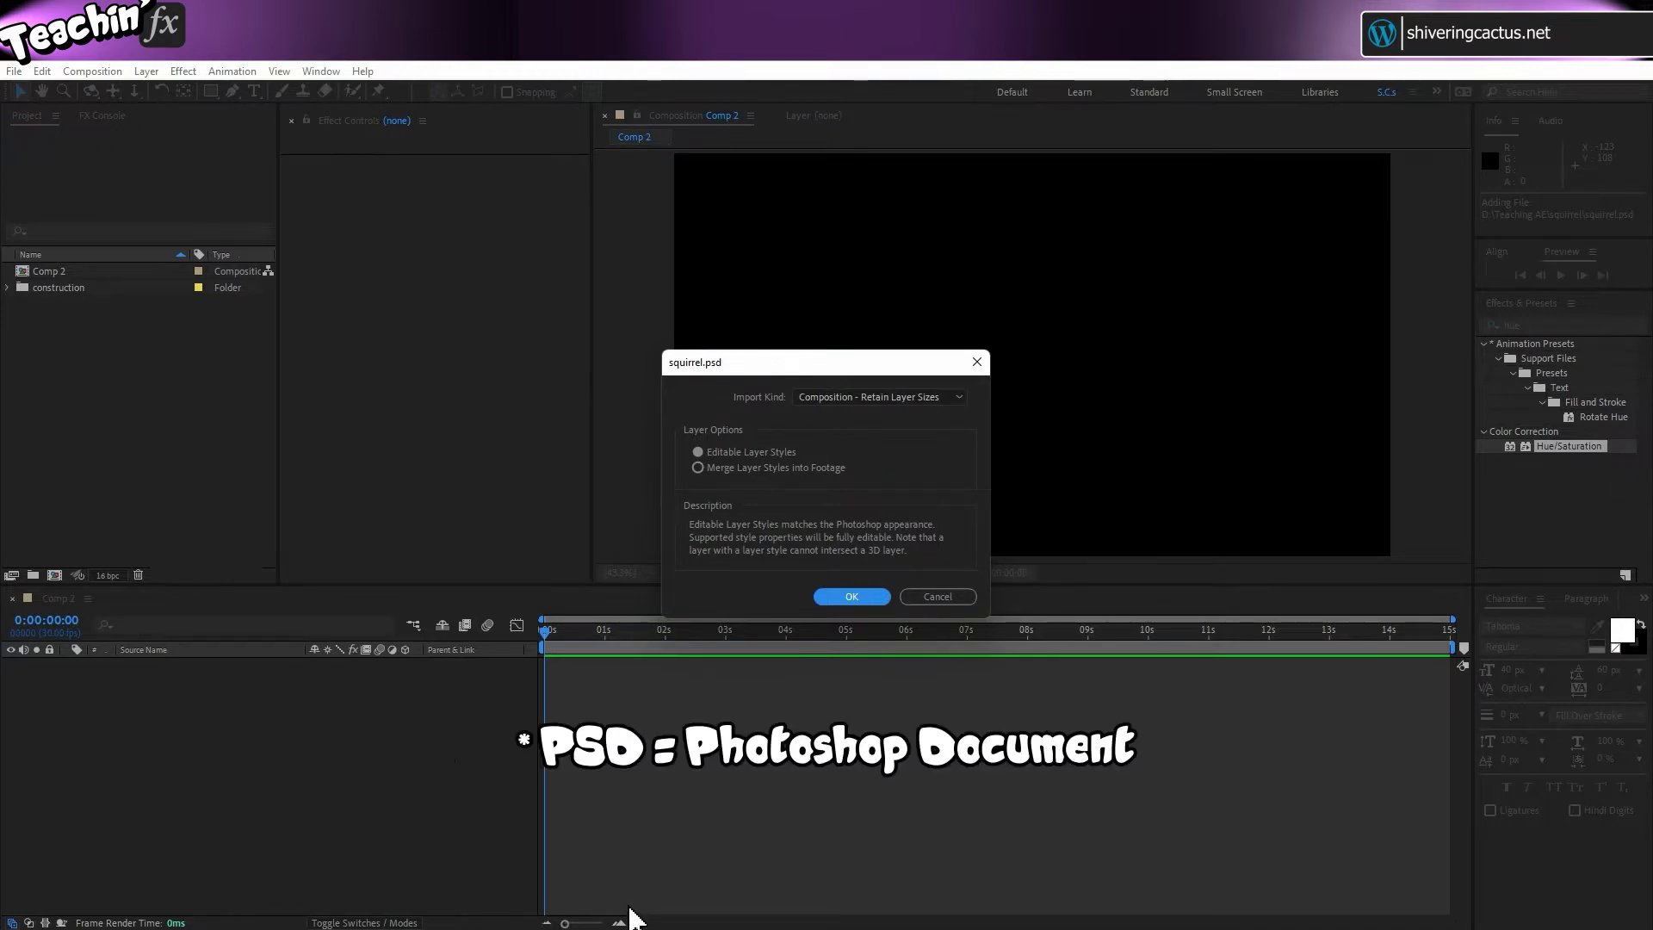
left_click(962, 398)
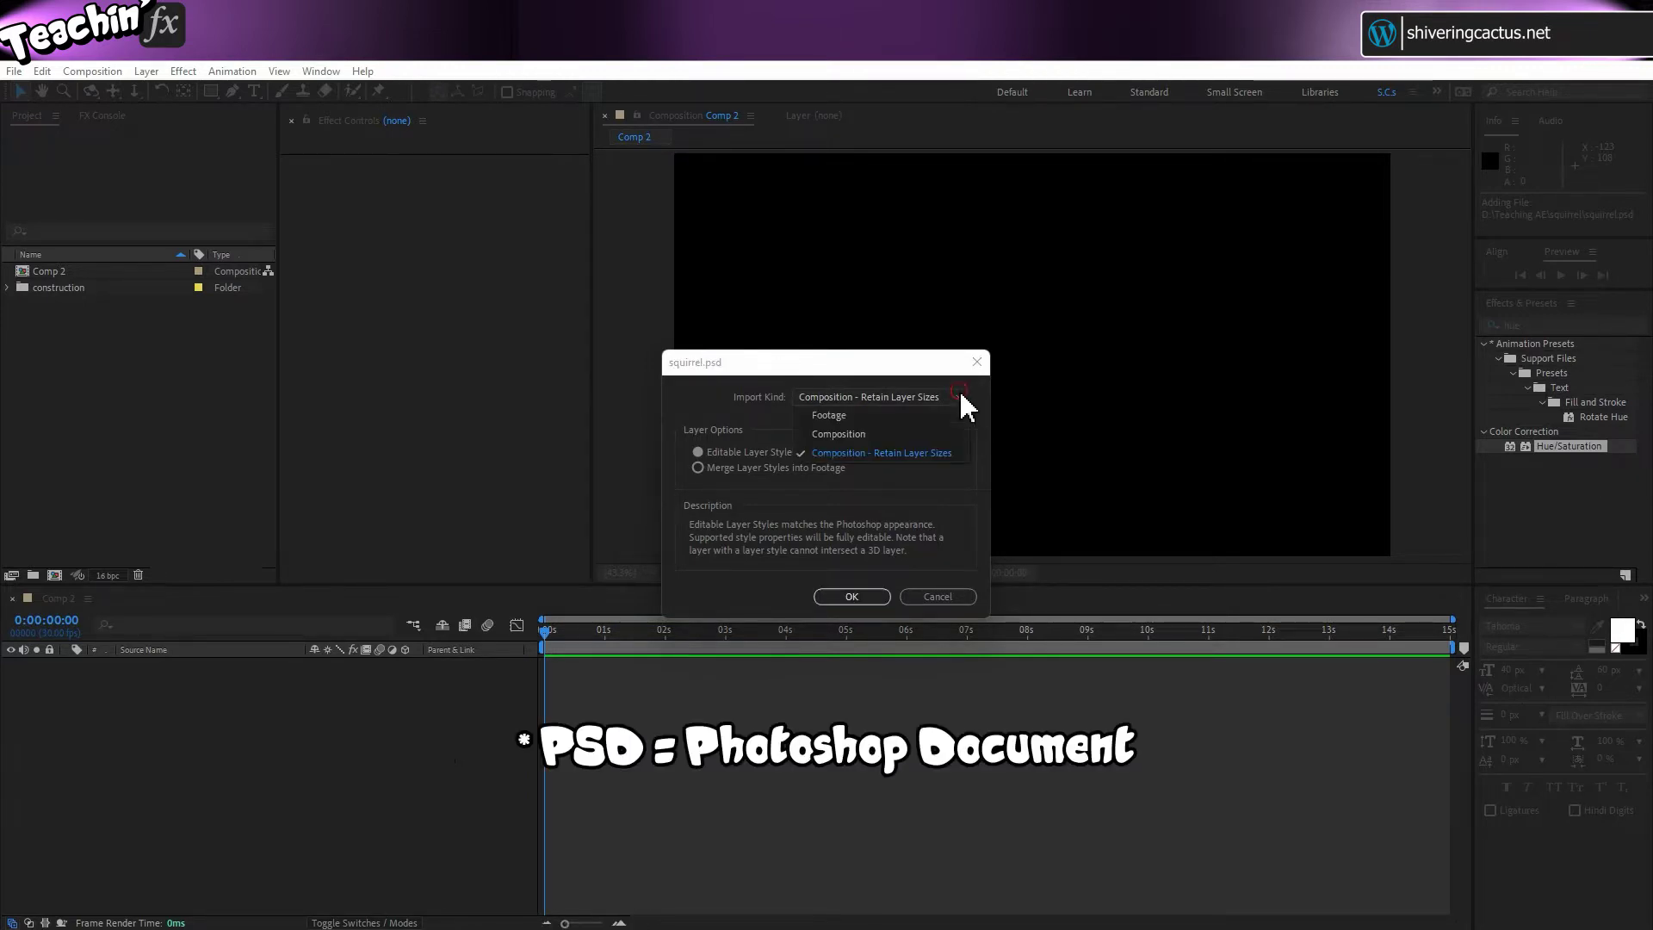
left_click(968, 495)
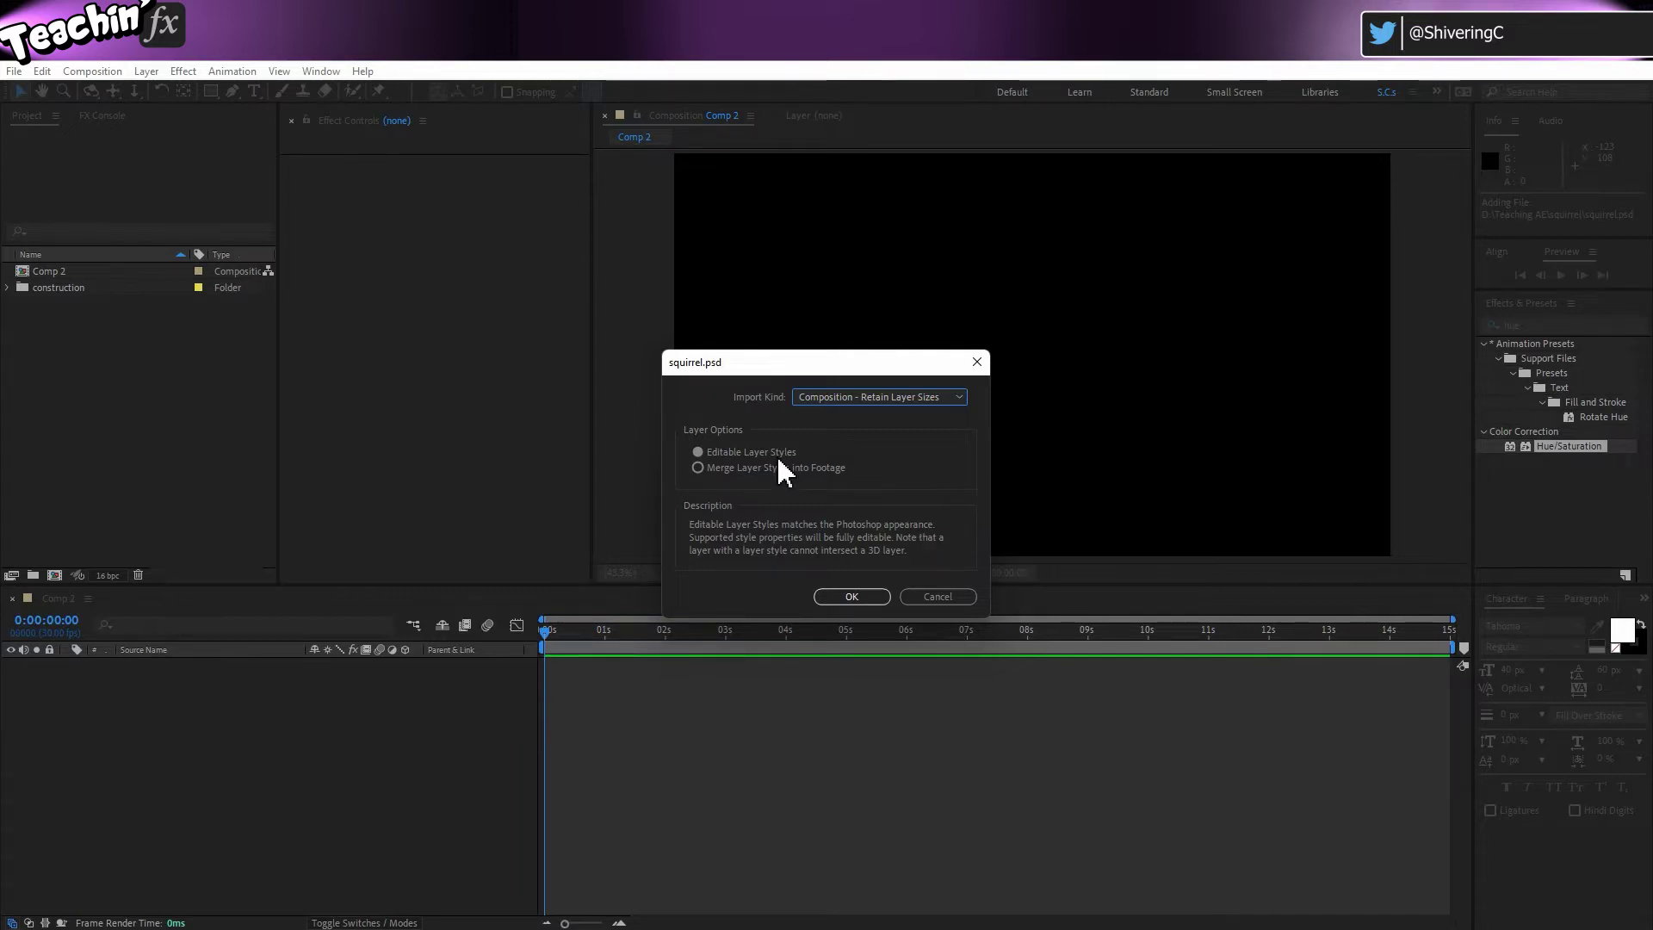
Finish the import, open the squirrel 2 comp and make the squirrel layer visible.
left_click(853, 598)
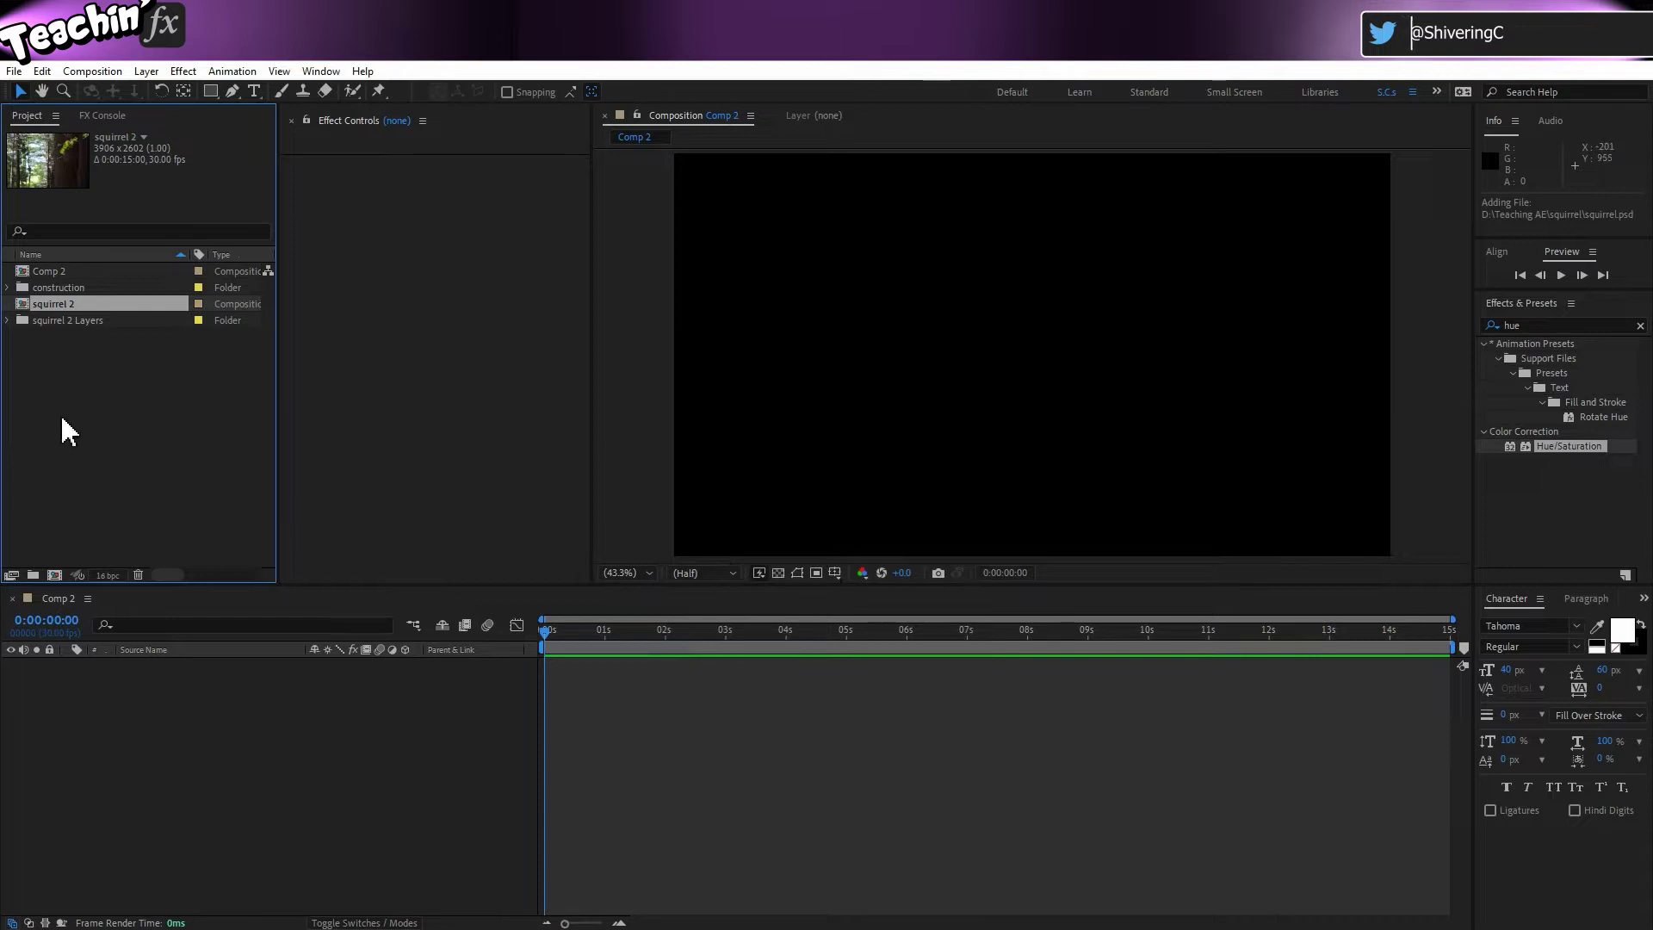
double_click(60, 304)
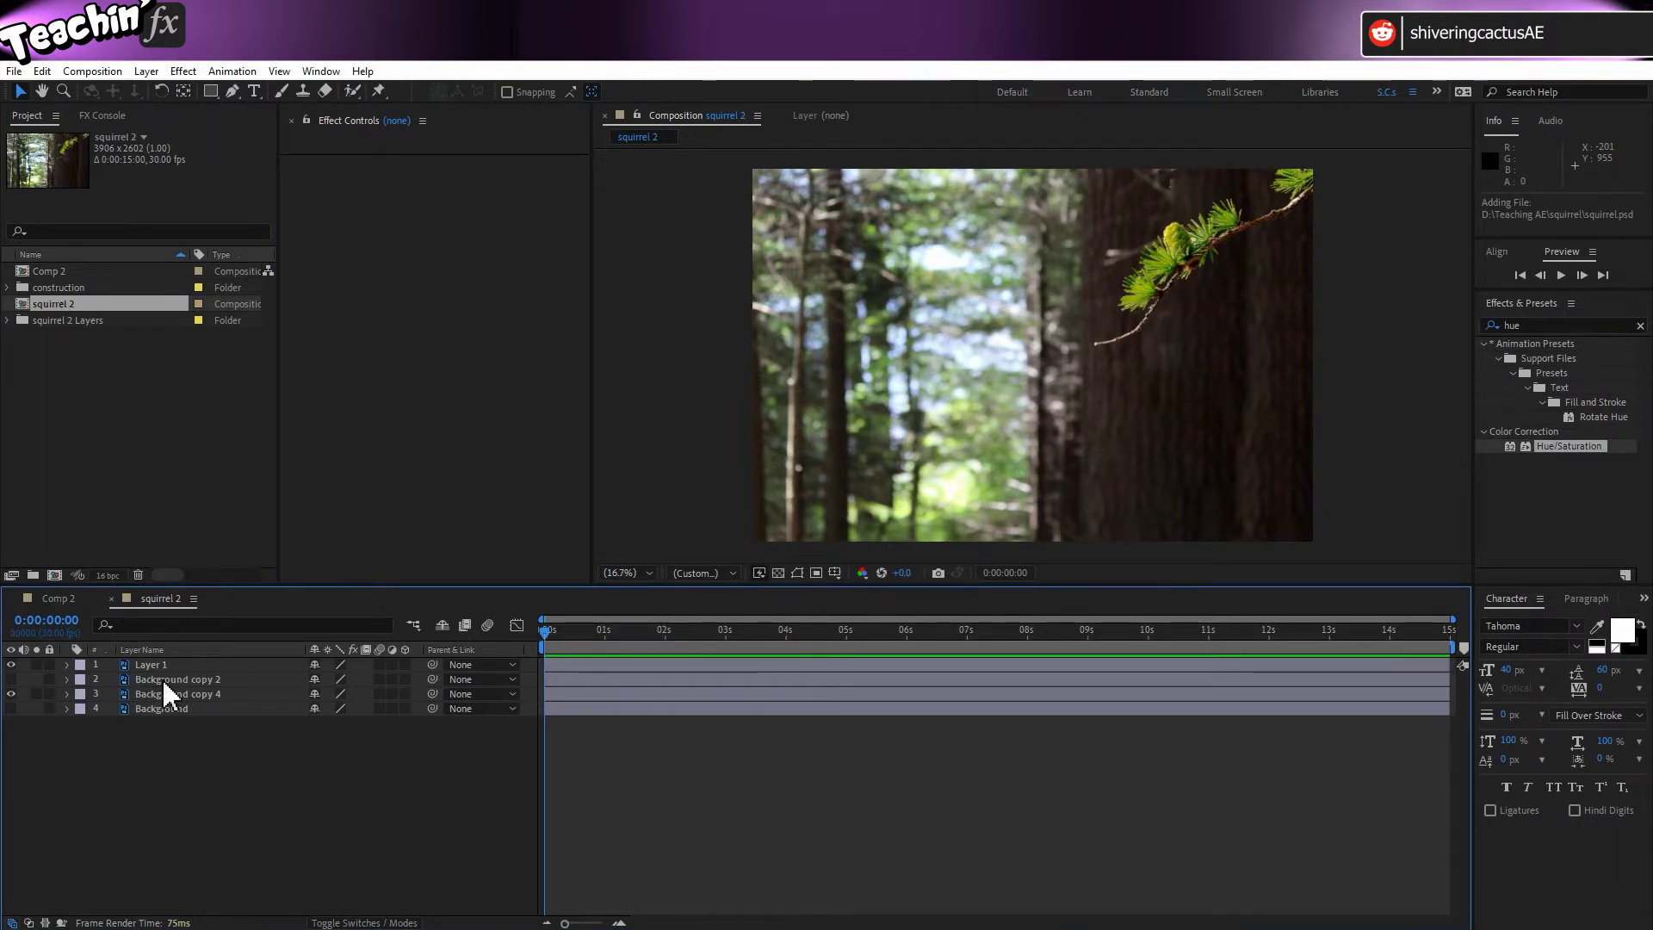
left_click(10, 680)
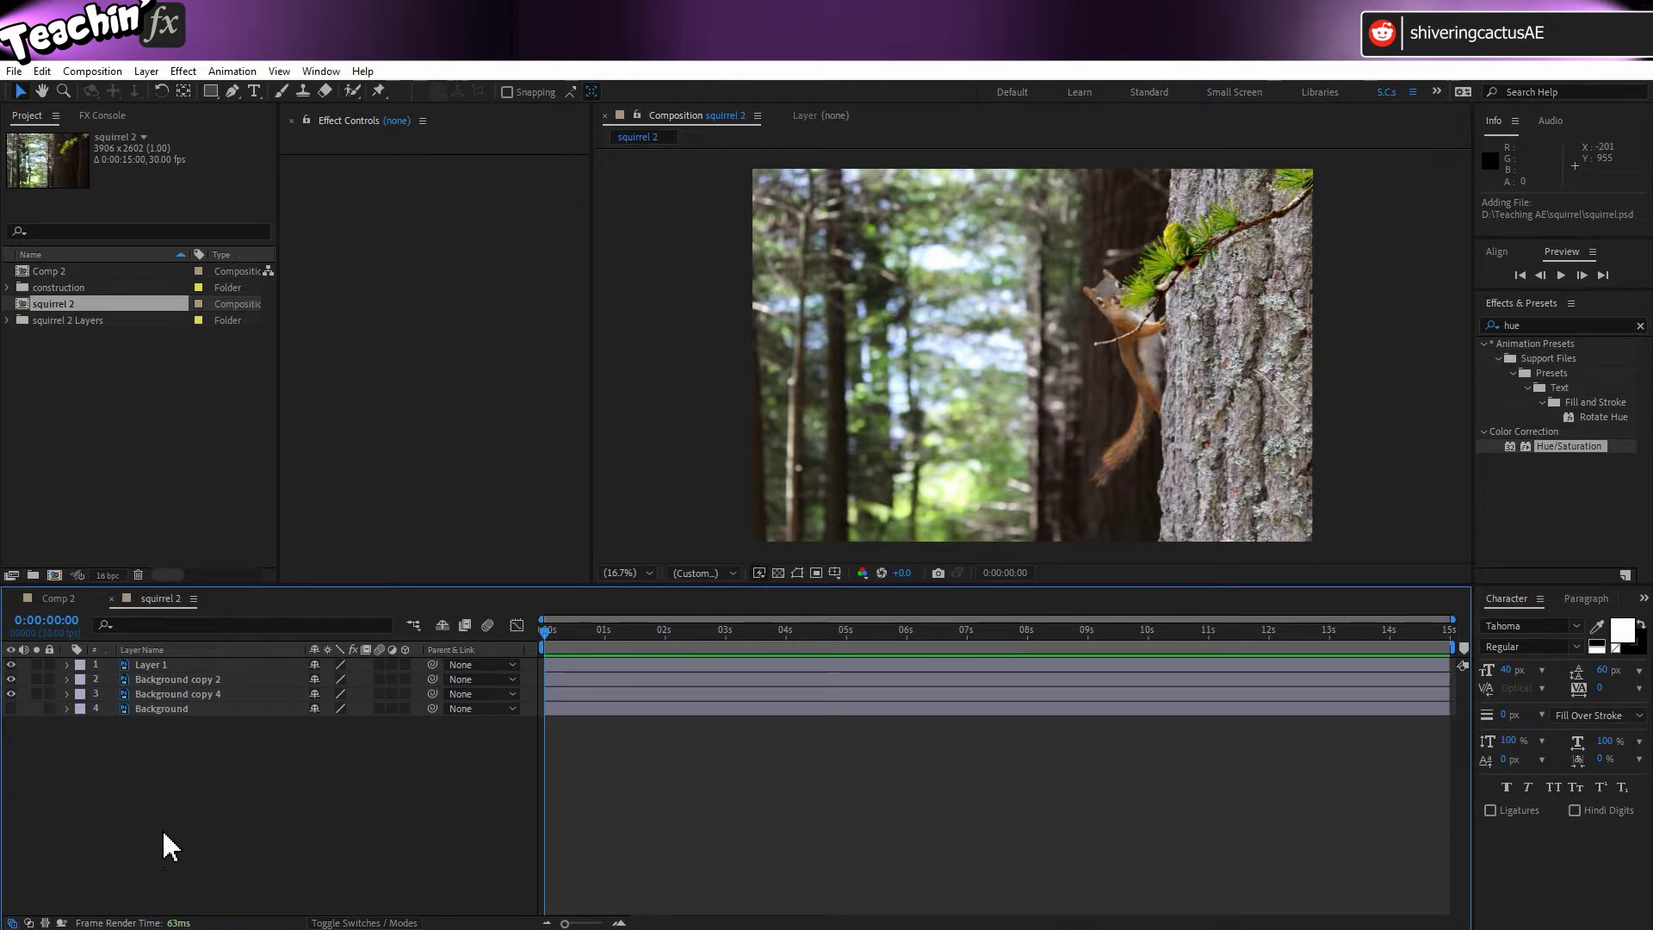
left_click(8, 320)
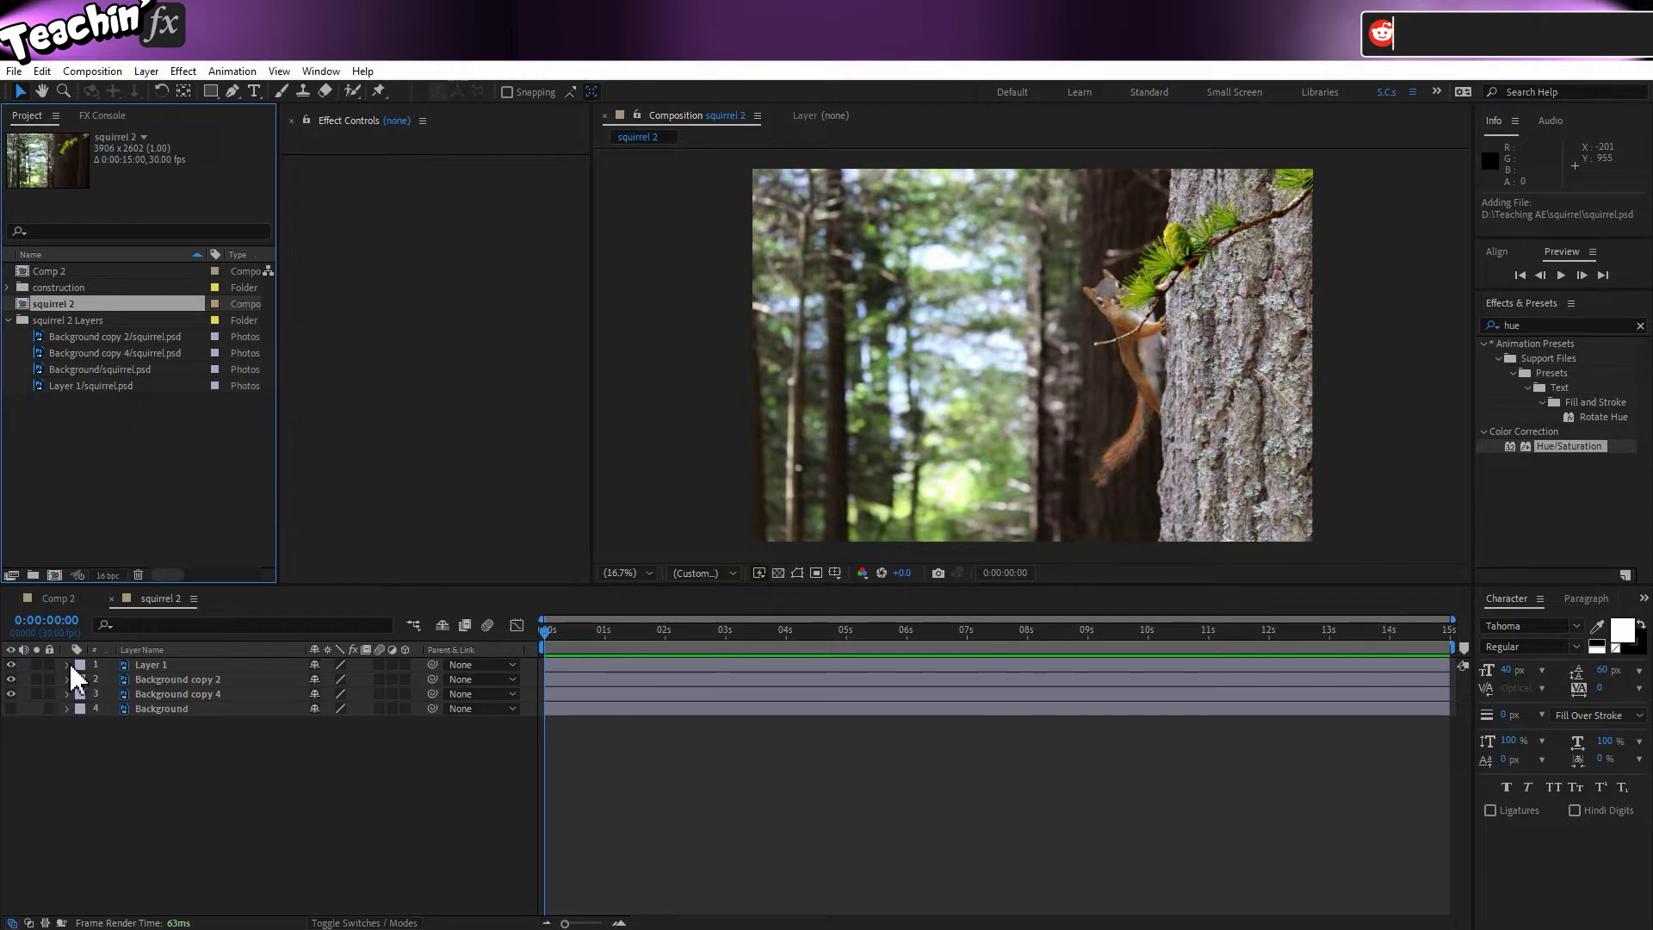
Rename Layer 1 to 'branch' and Background copy 2 to 'squirrel', then delete Background.
left_click(10, 665)
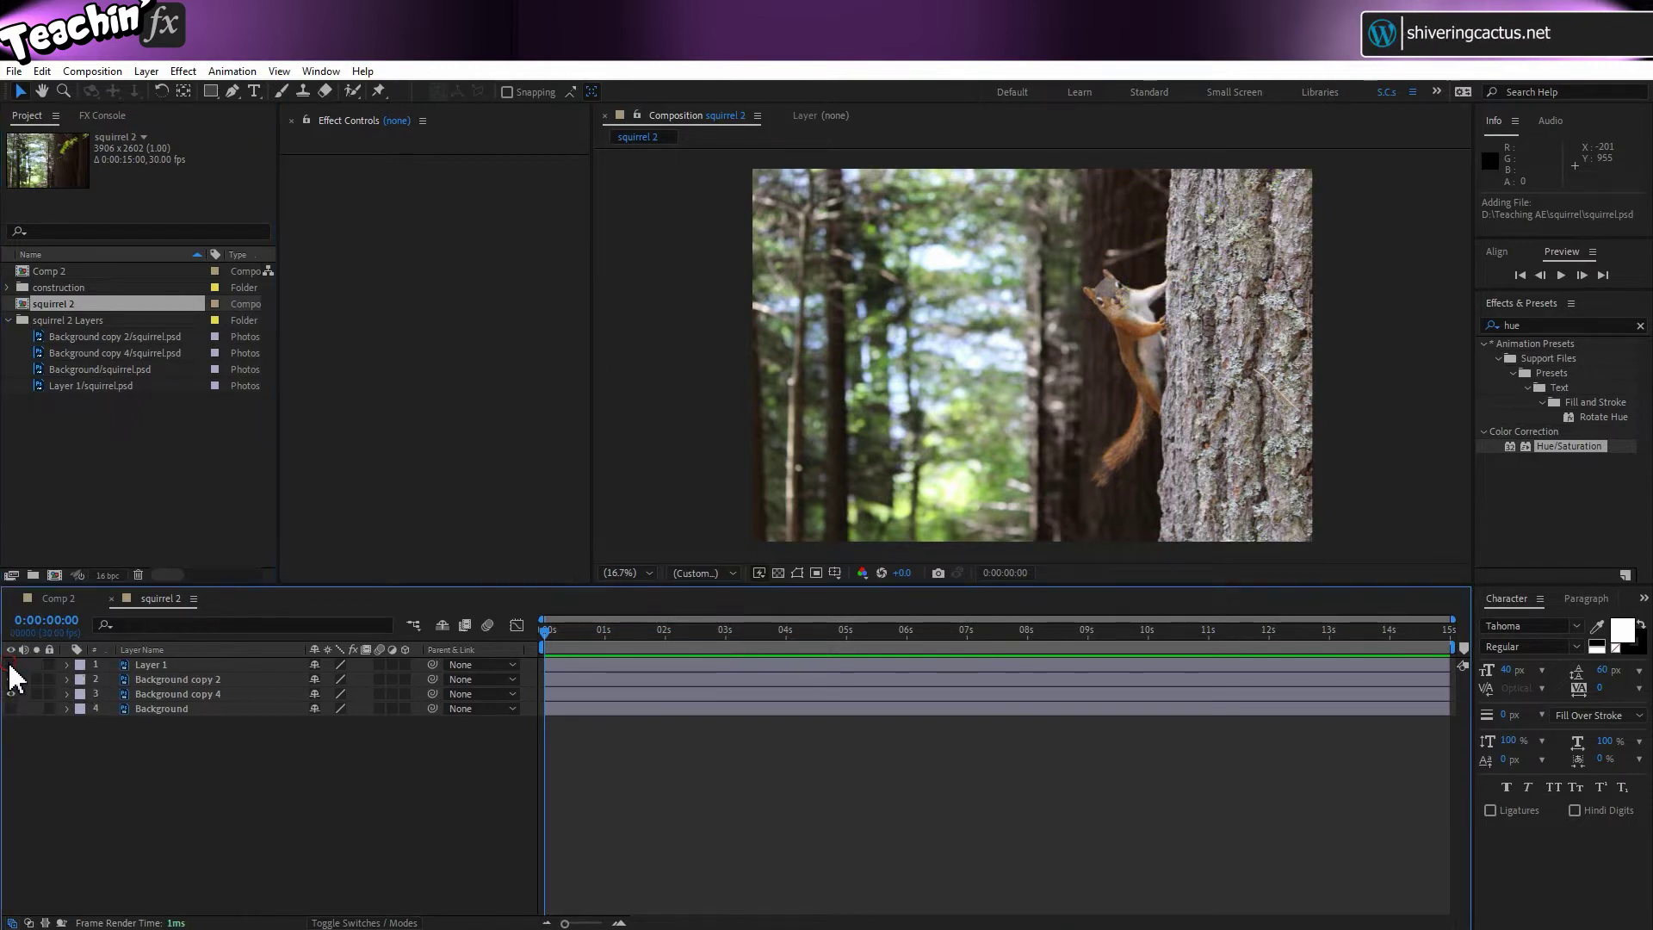
left_click(11, 665)
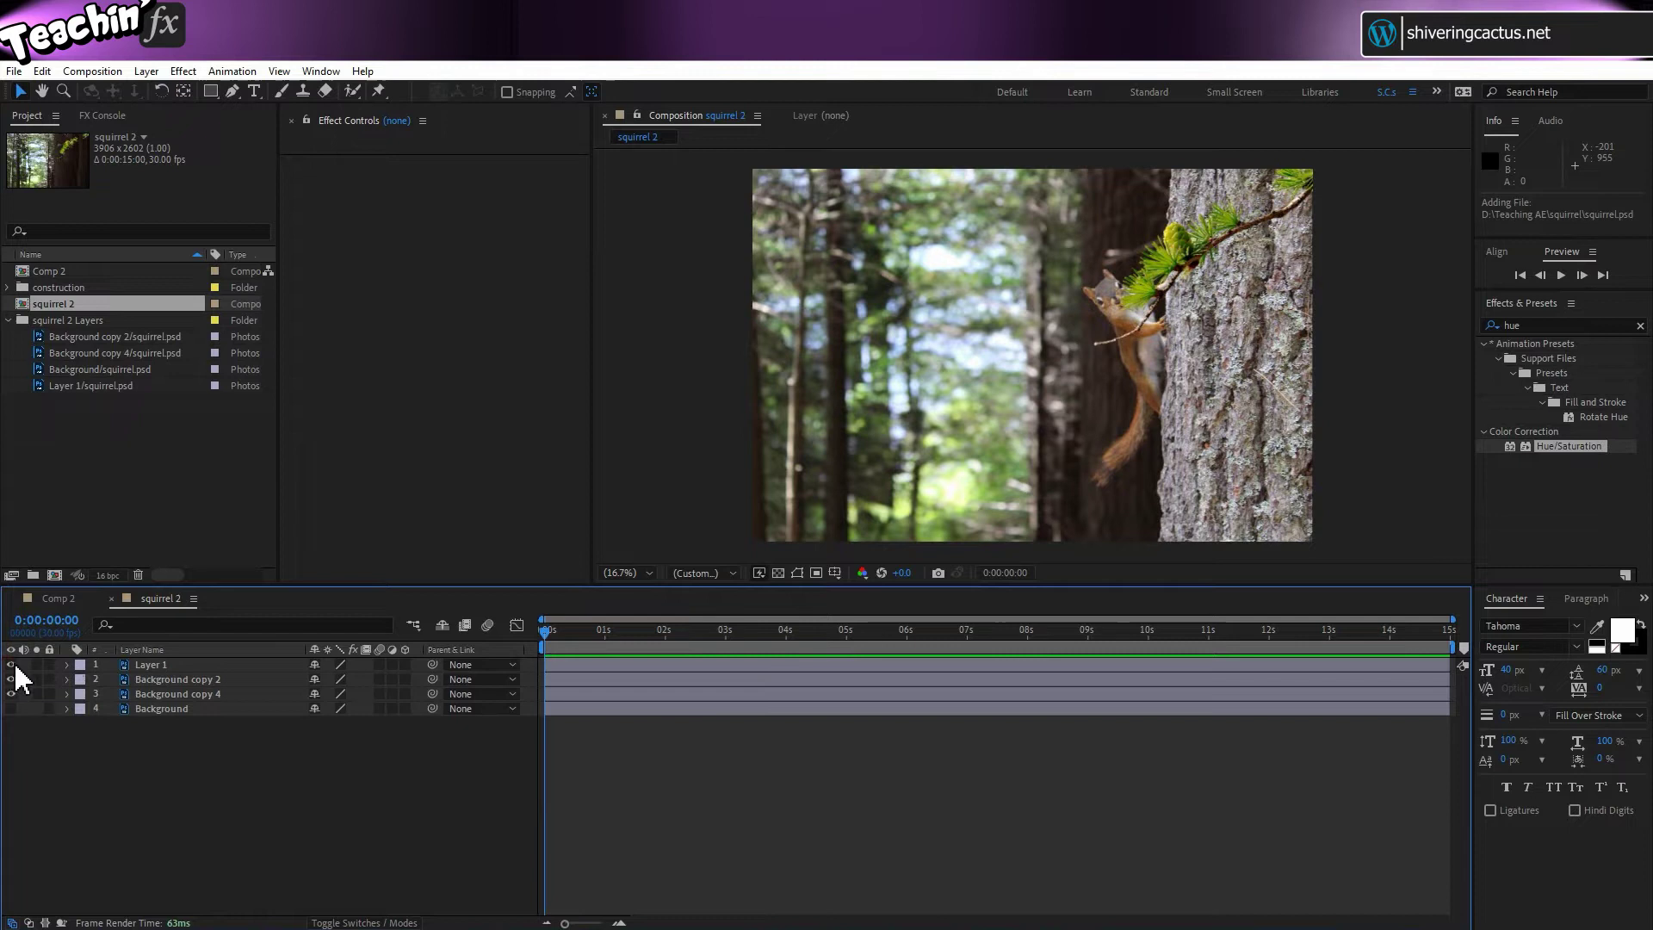
left_click(150, 667)
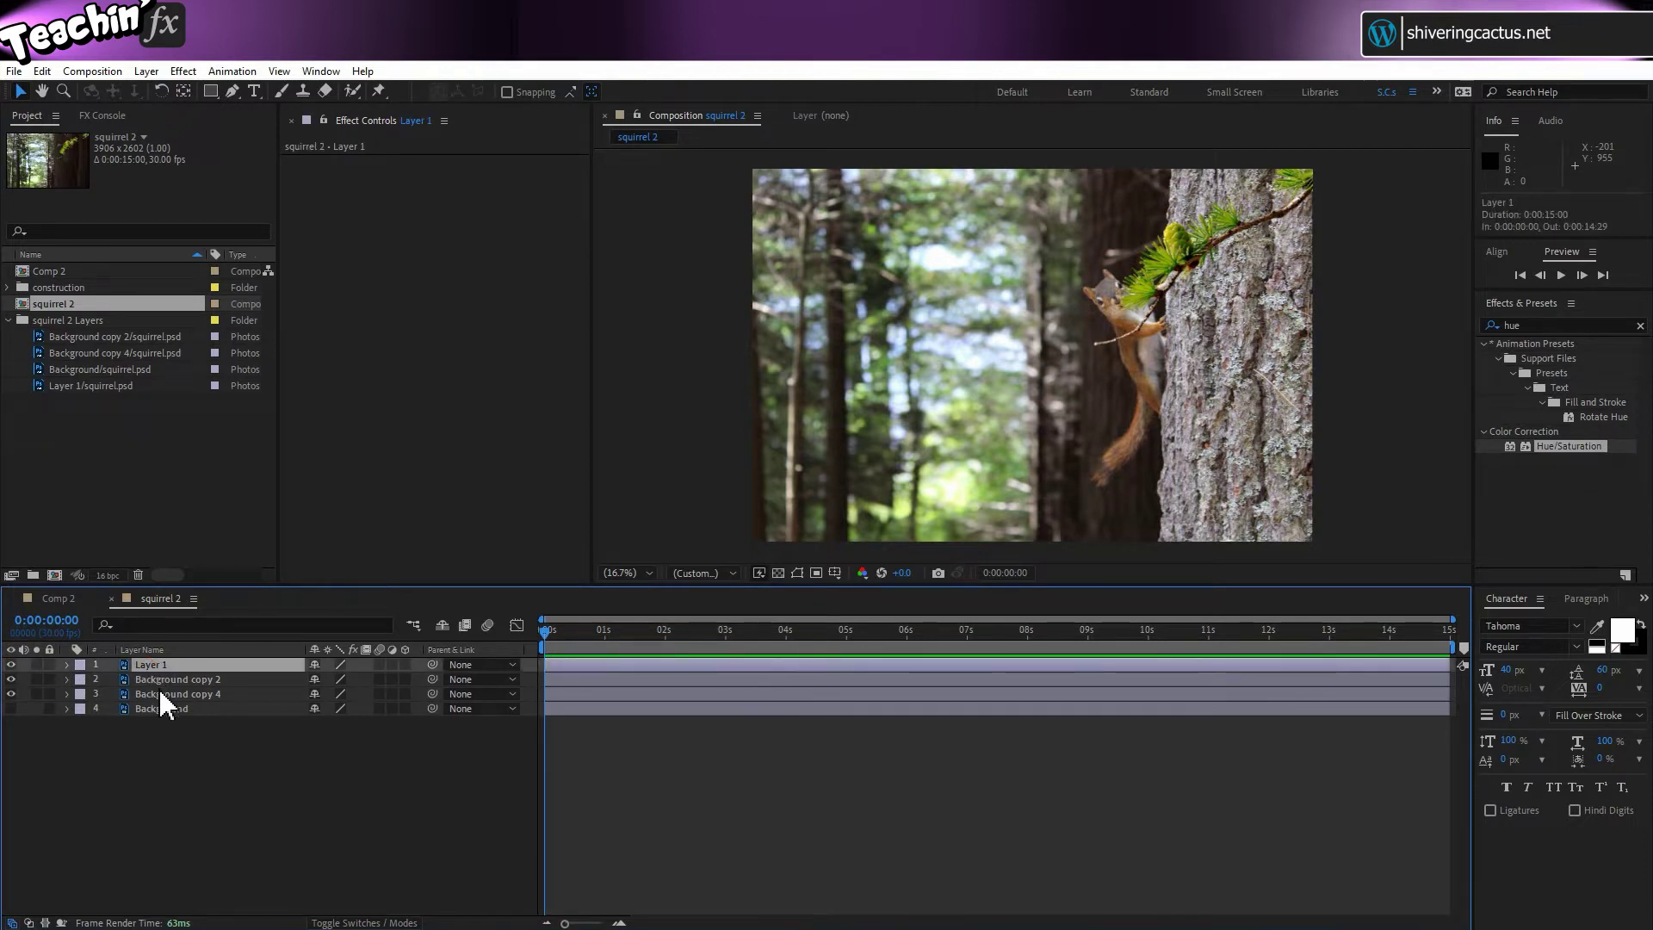
key("Return")
type("bgr")
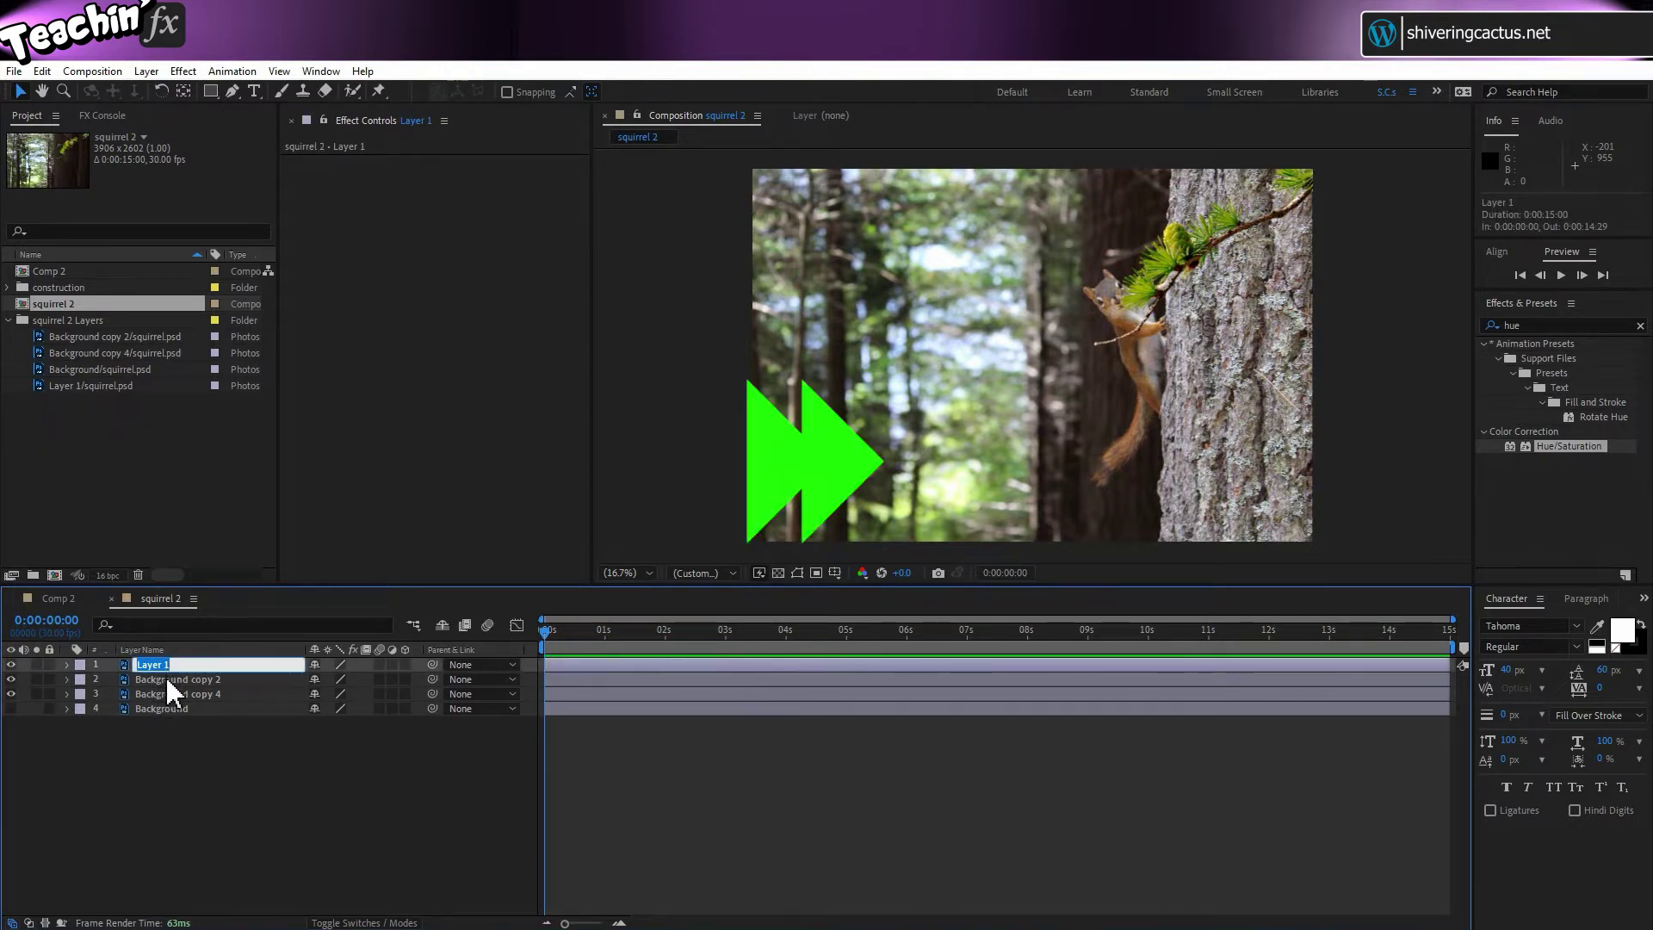
type("anch")
key("Return")
key("ctrl+Down")
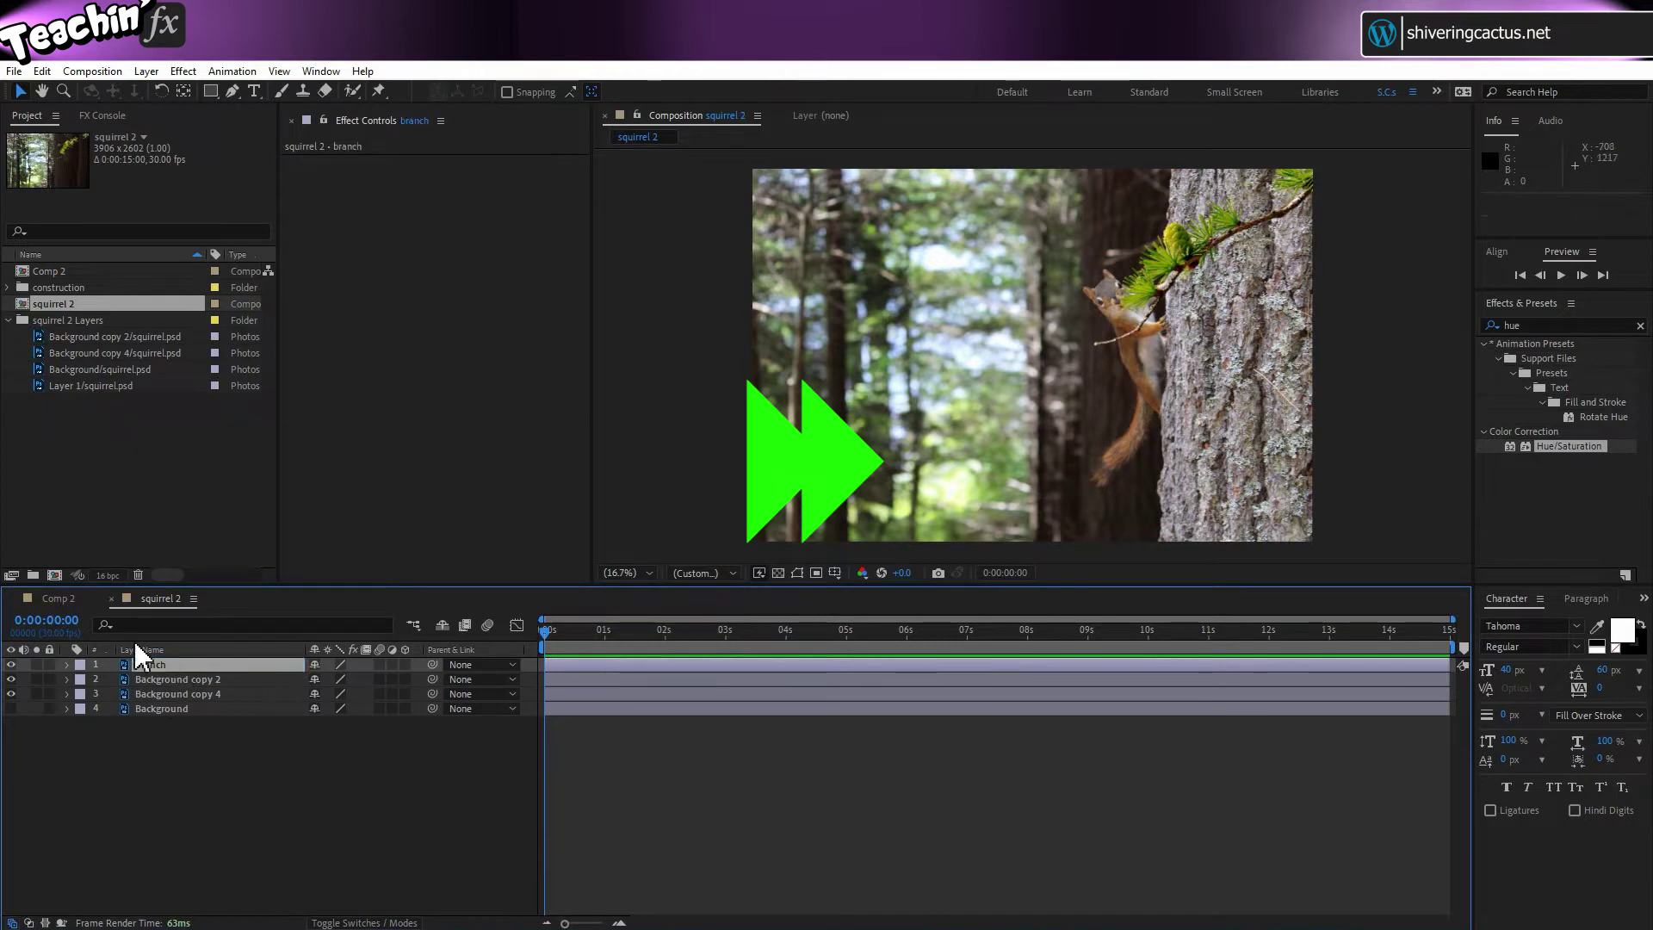
key("Return")
type("squirrel")
key("Return")
left_click(177, 709)
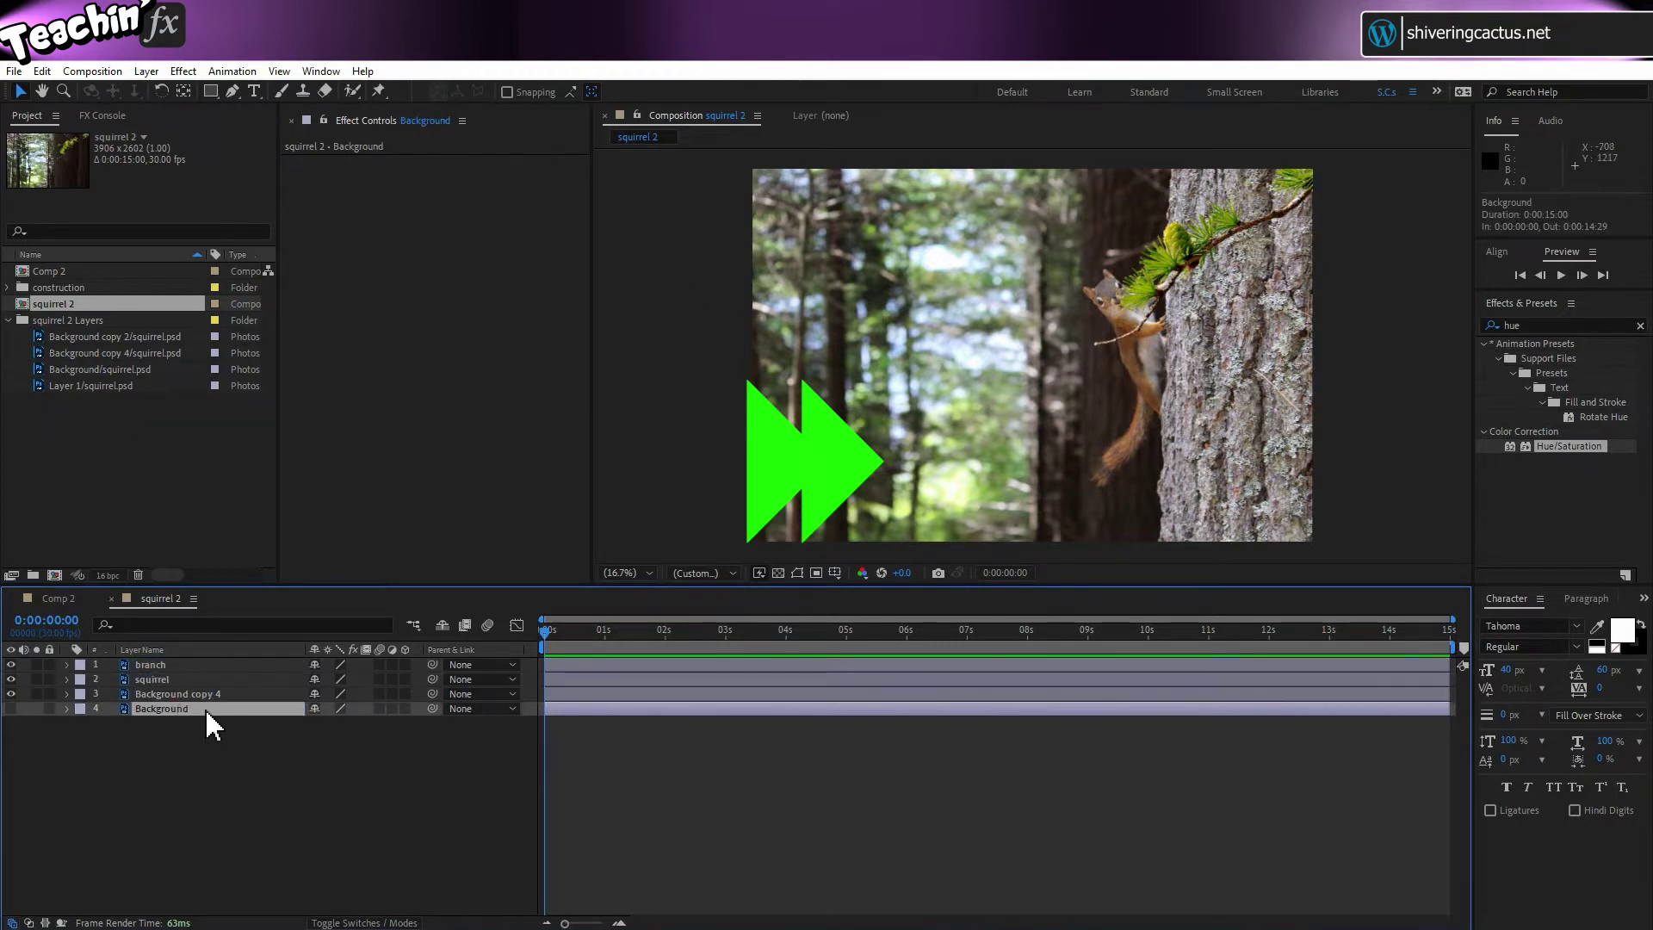
key("Delete")
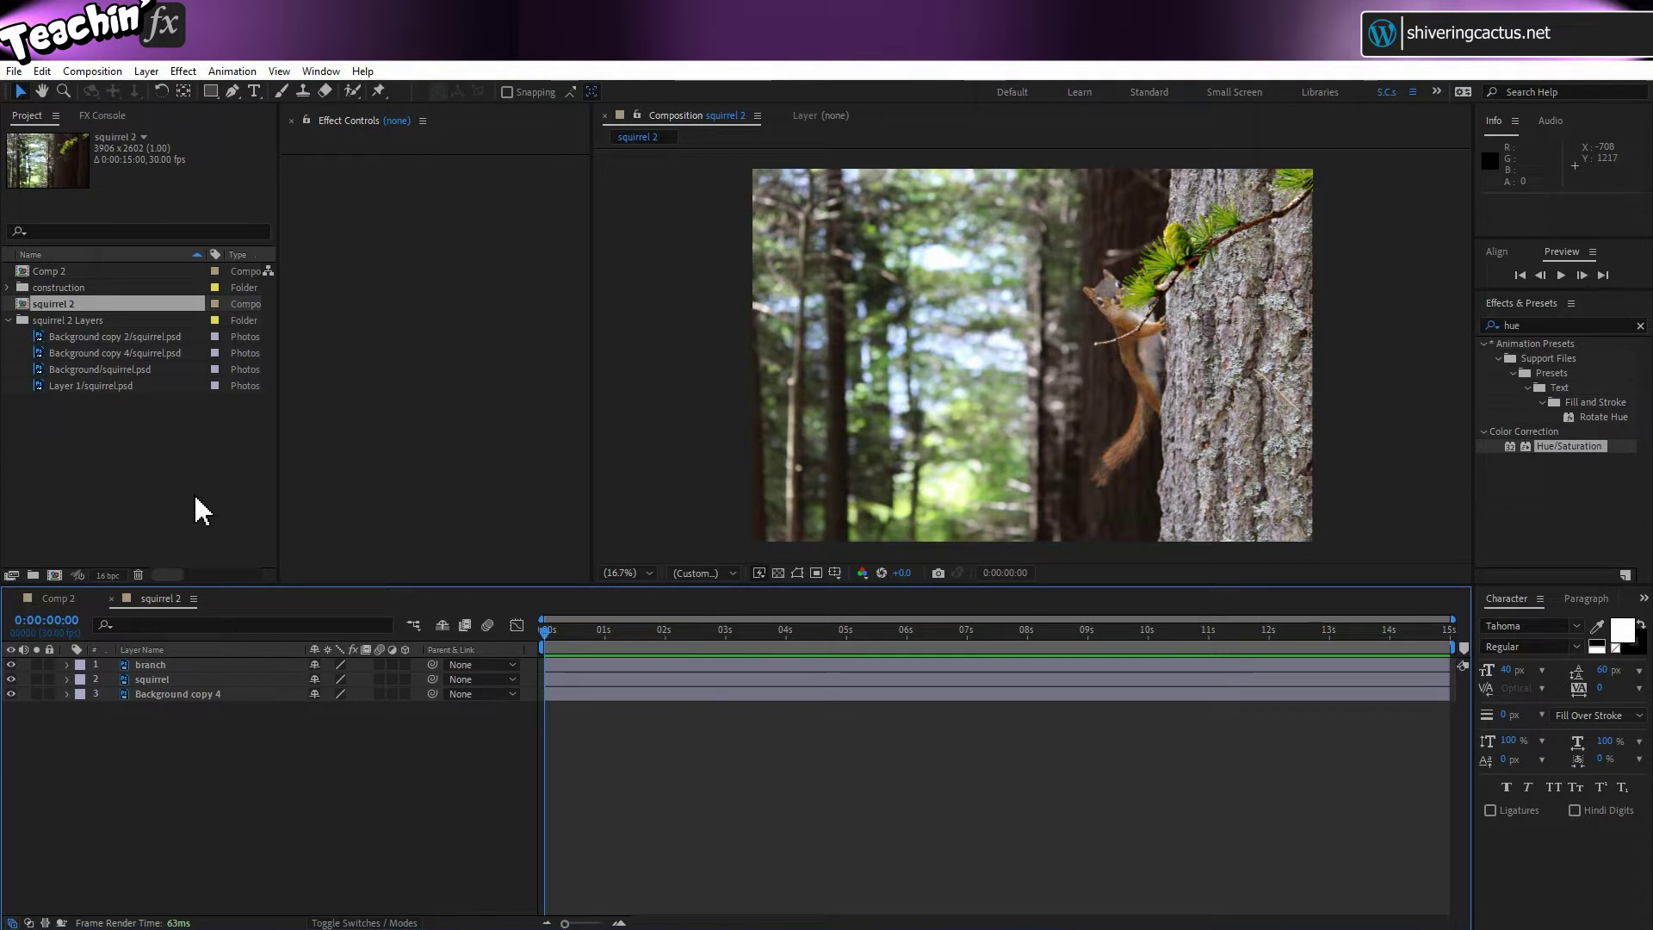
Set the squirrel 2 composition's width to 1920 and height to 1080 in Composition Settings.
left_click(96, 72)
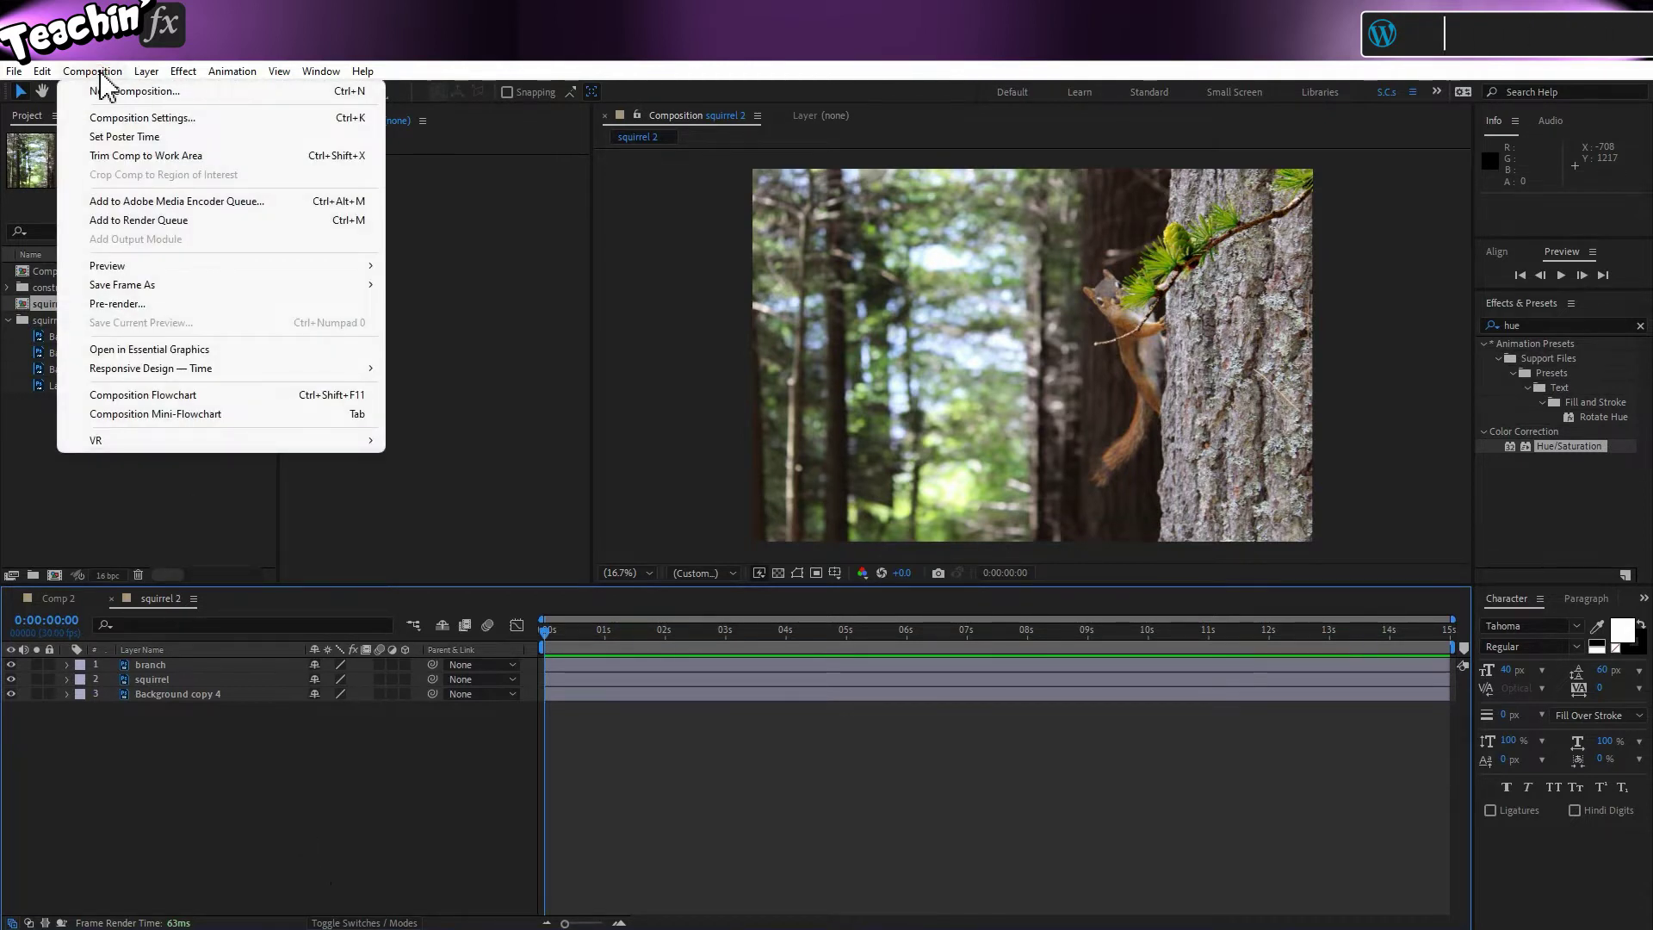
left_click(133, 118)
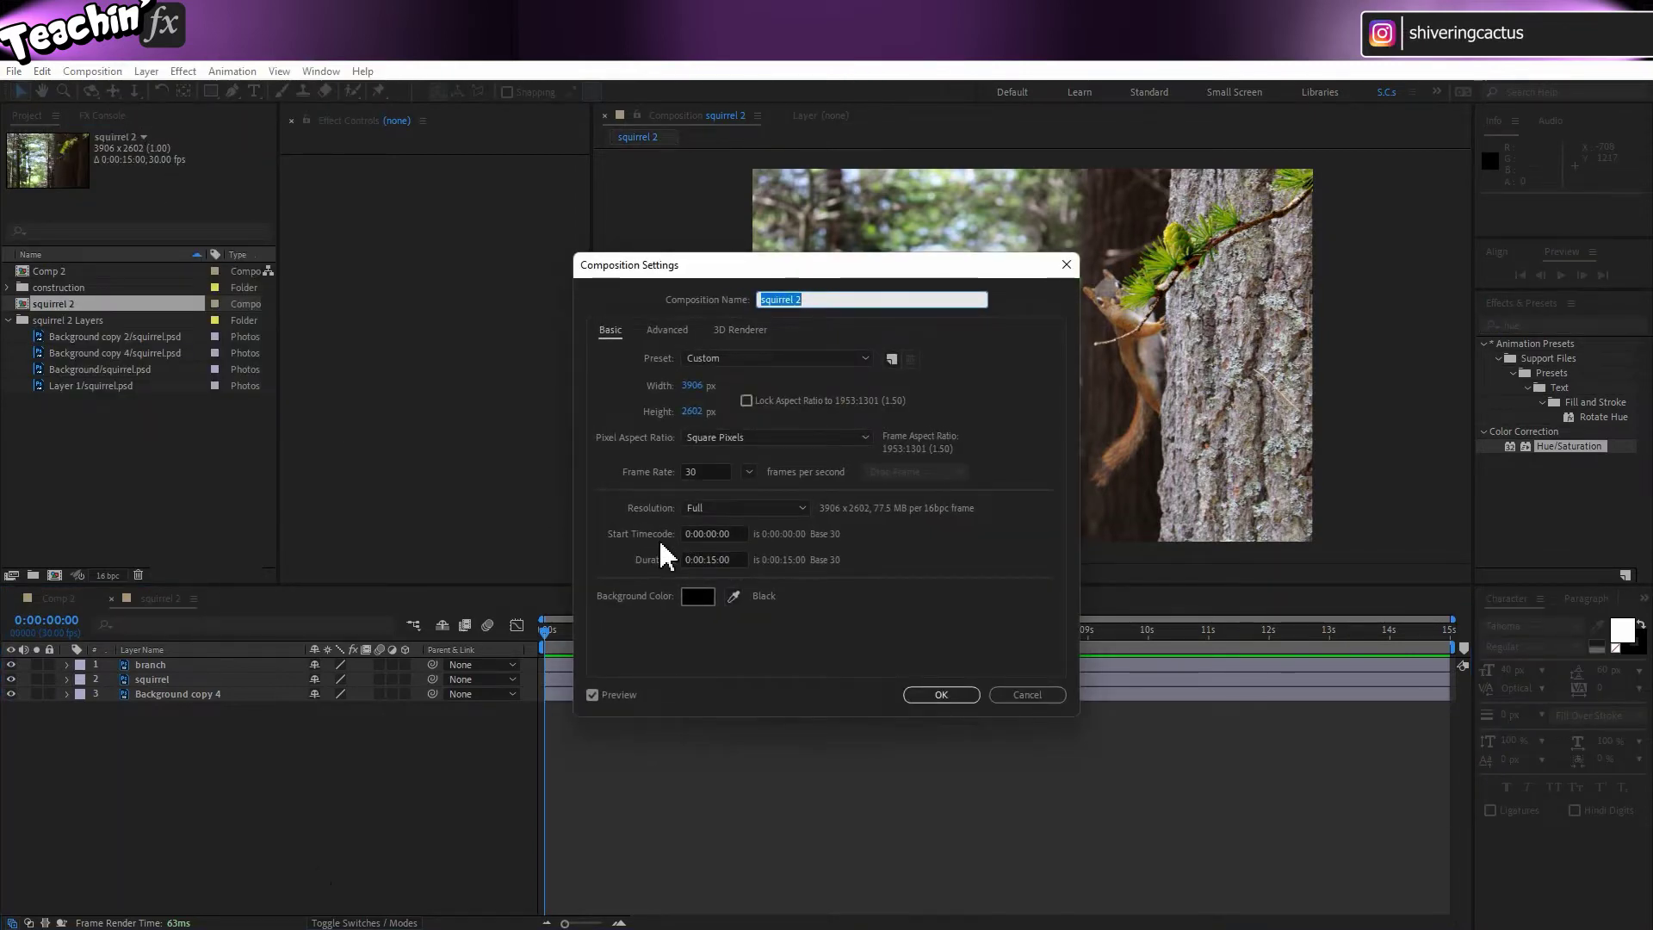
left_click(692, 385)
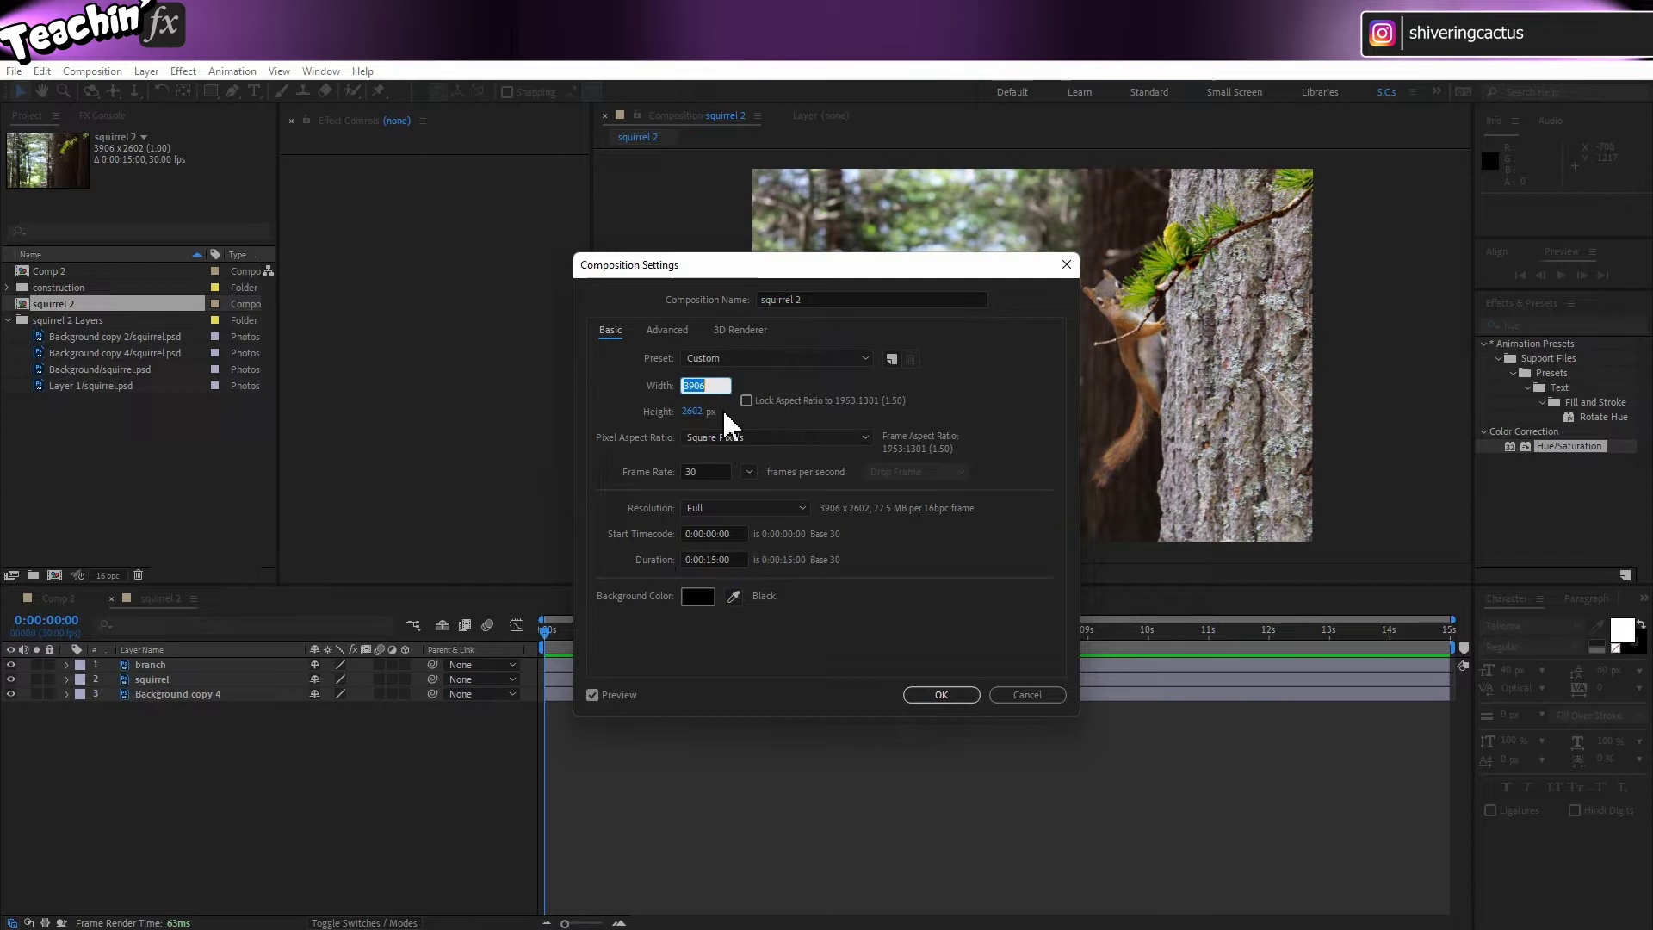
type("1920")
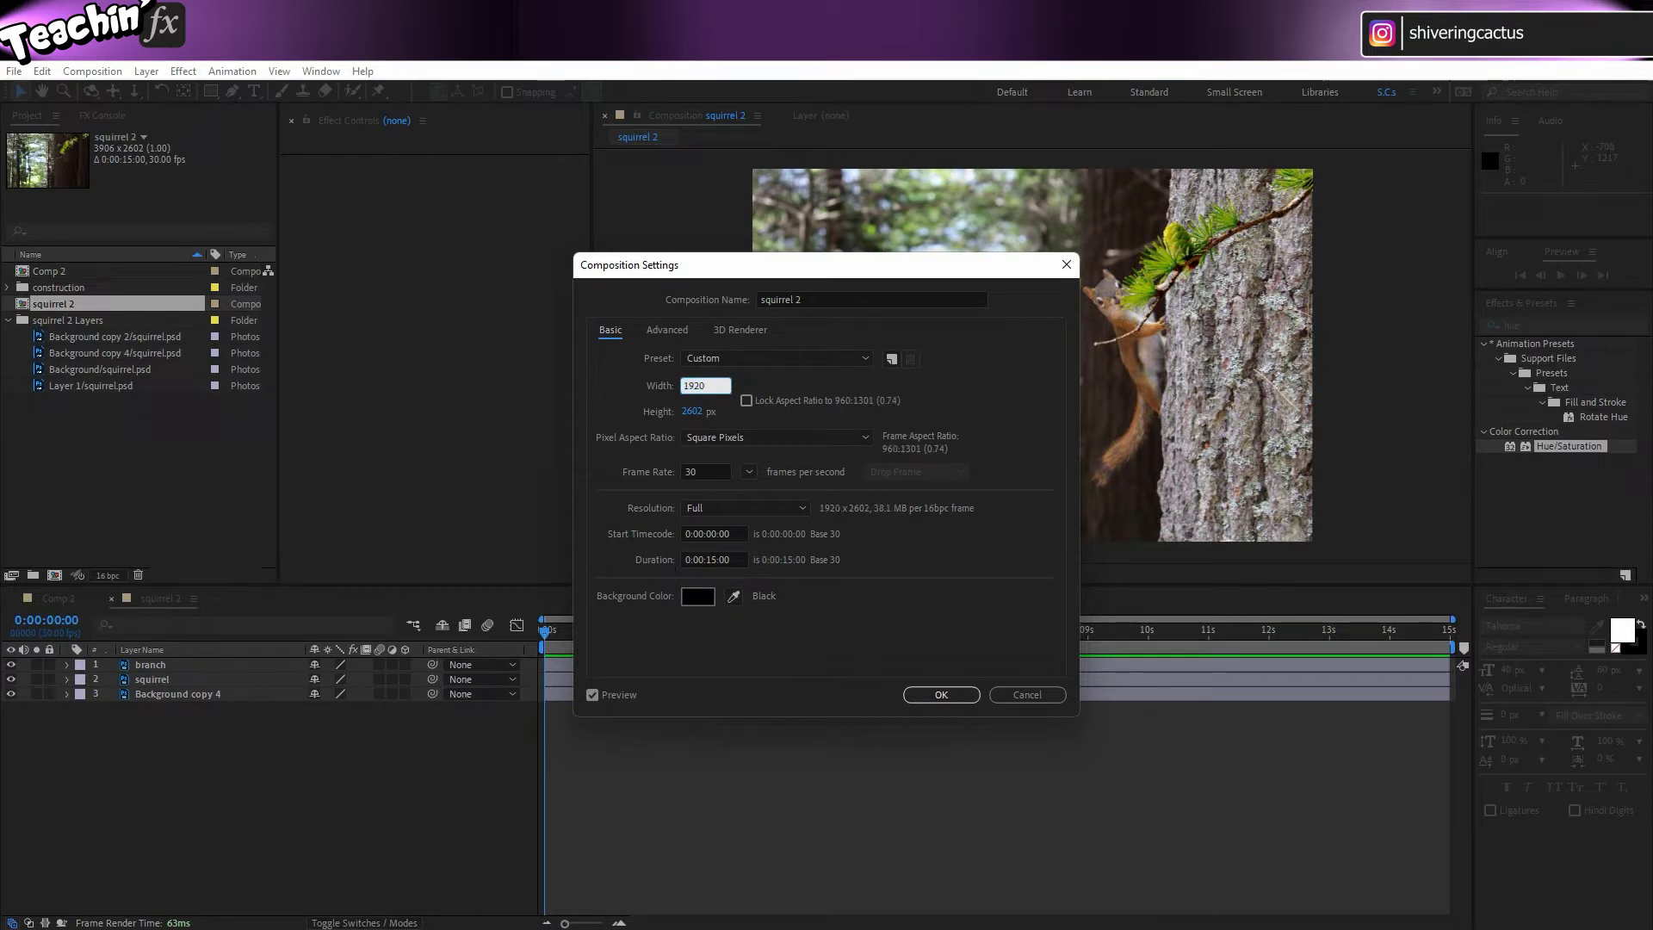
left_click(691, 412)
type("1")
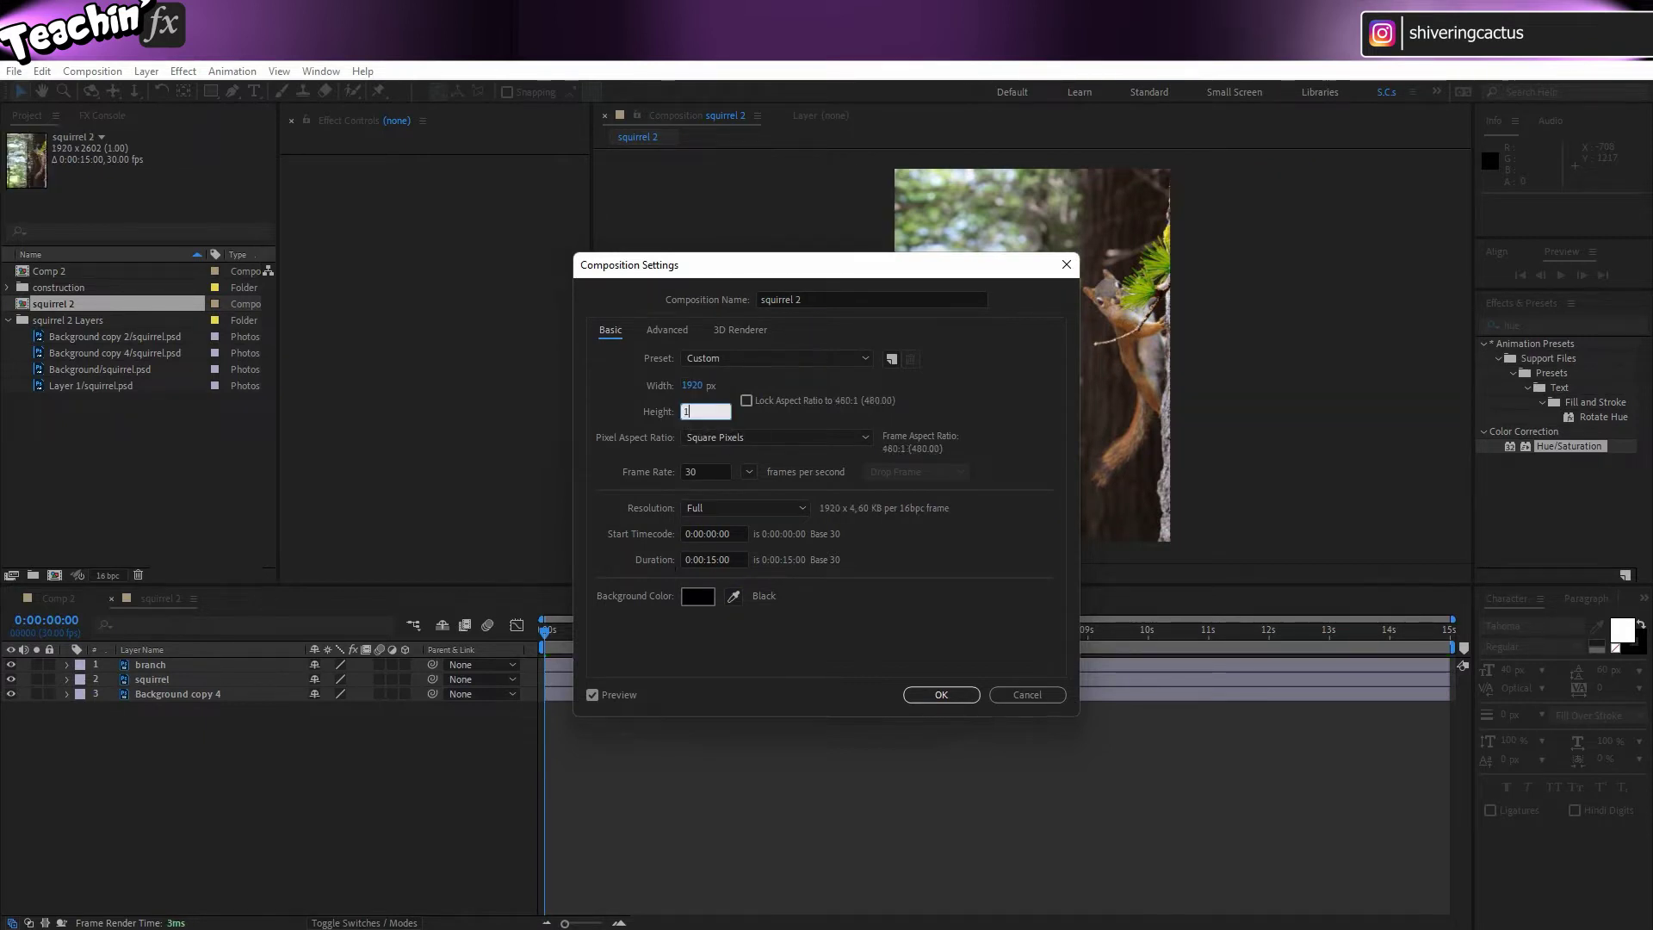
type("080")
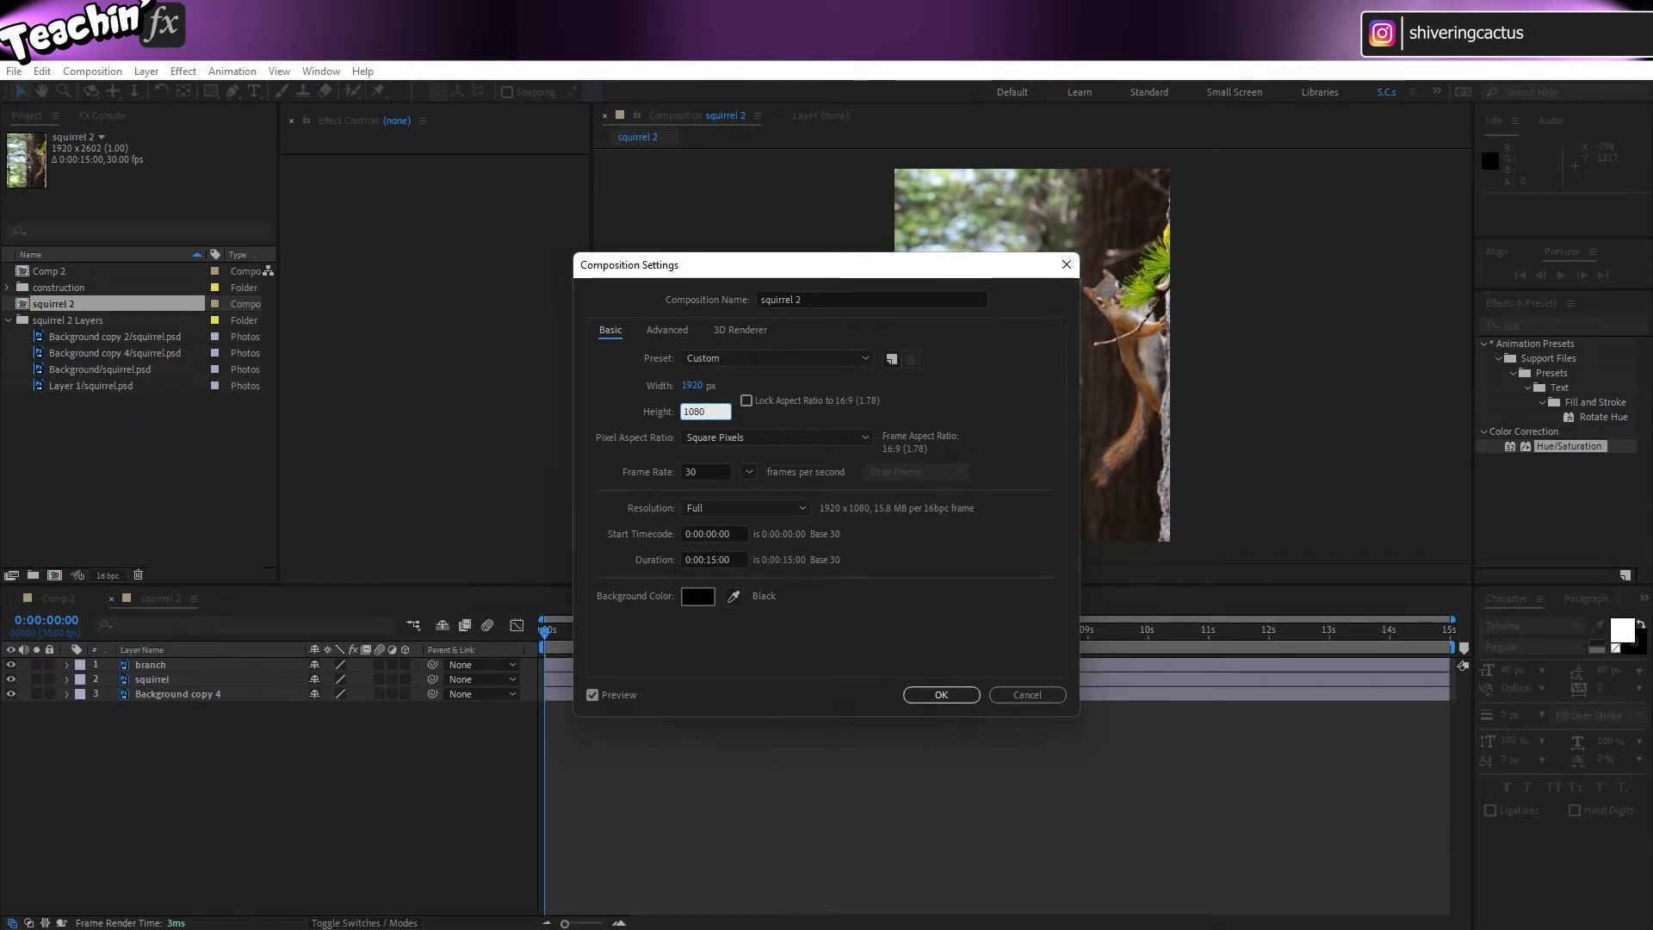
key("Return")
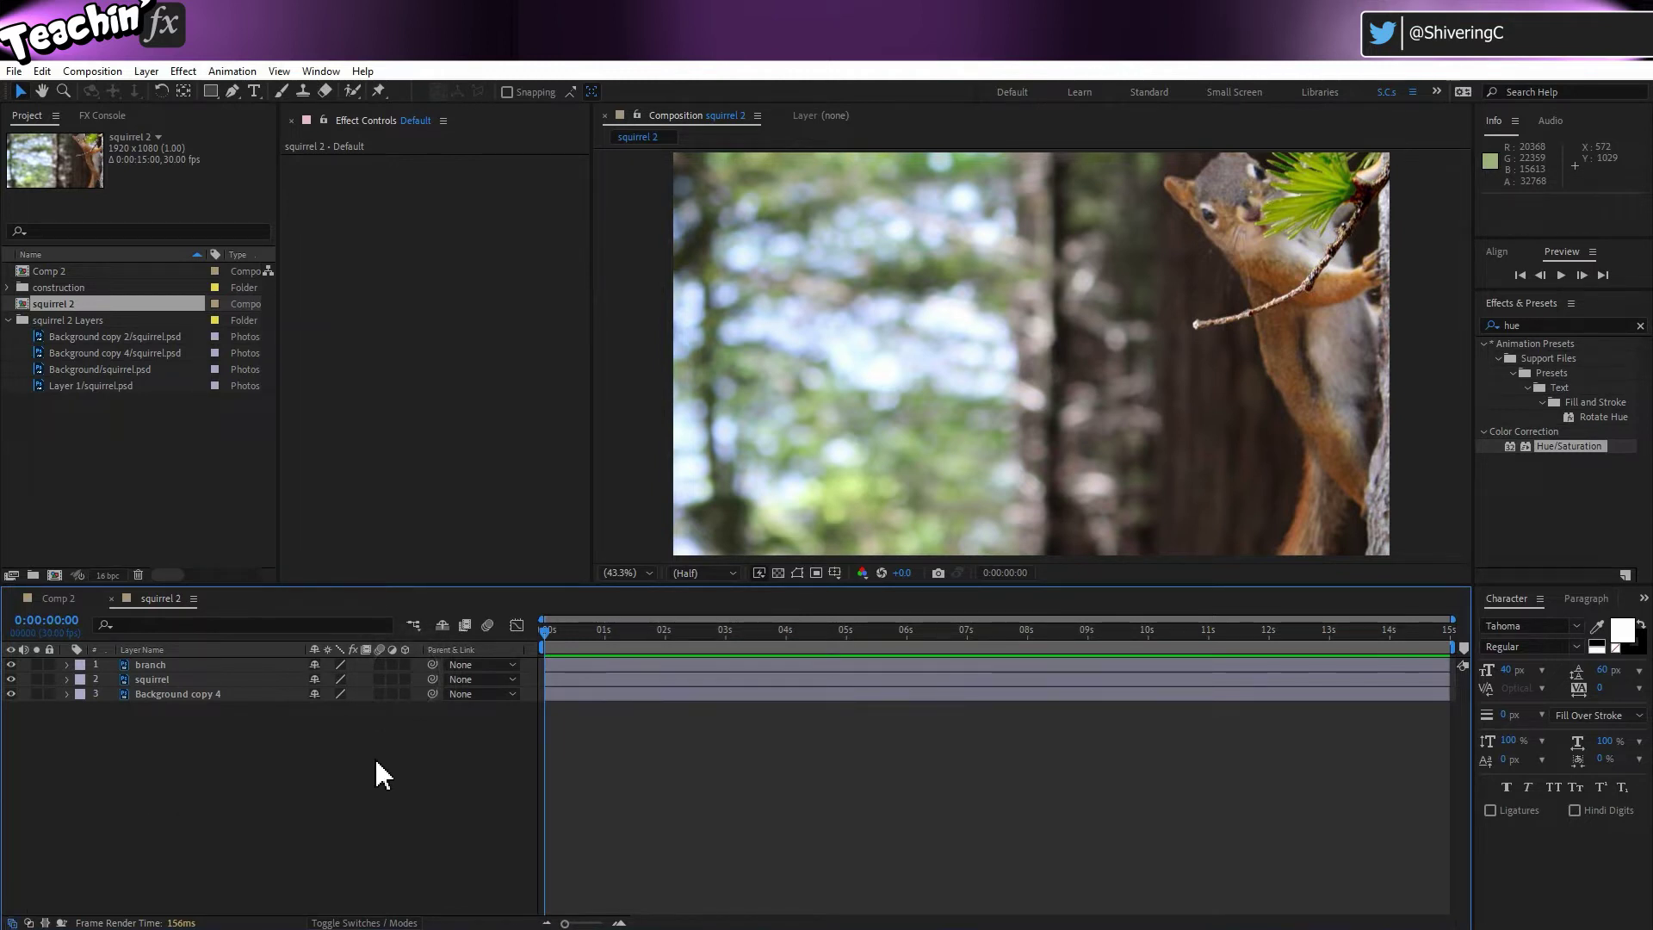
Make branch, squirrel and Background copy 4 3D layers, and view the scene from Top, zoomed out.
left_click(404, 666)
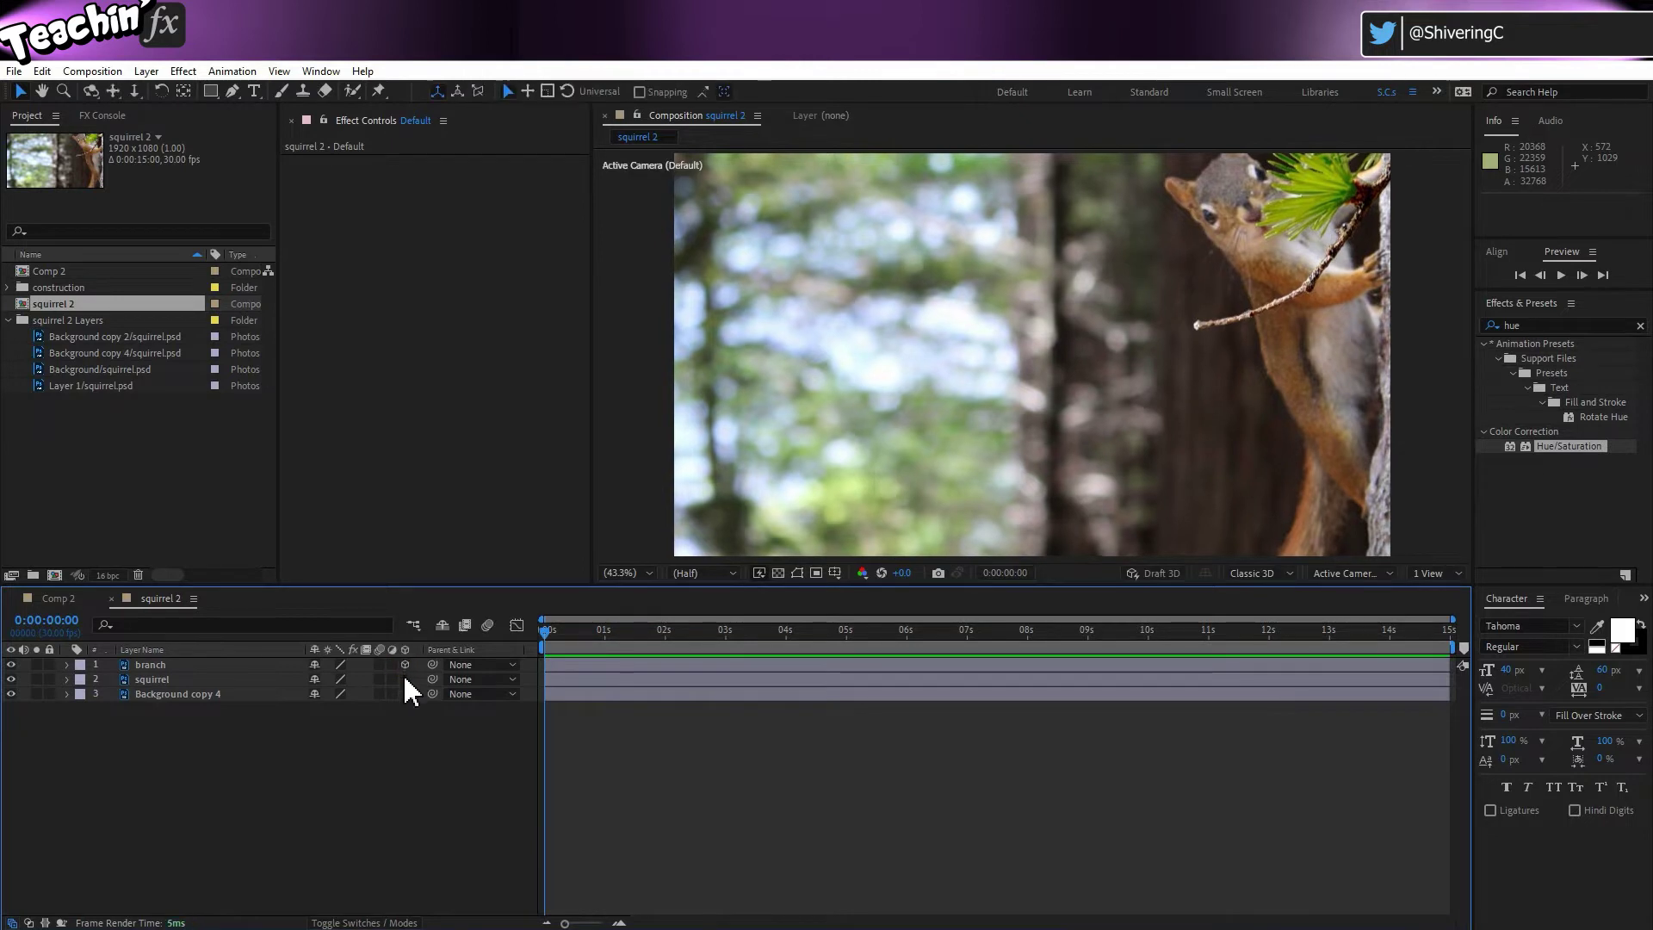
left_click_drag(405, 678, 405, 694)
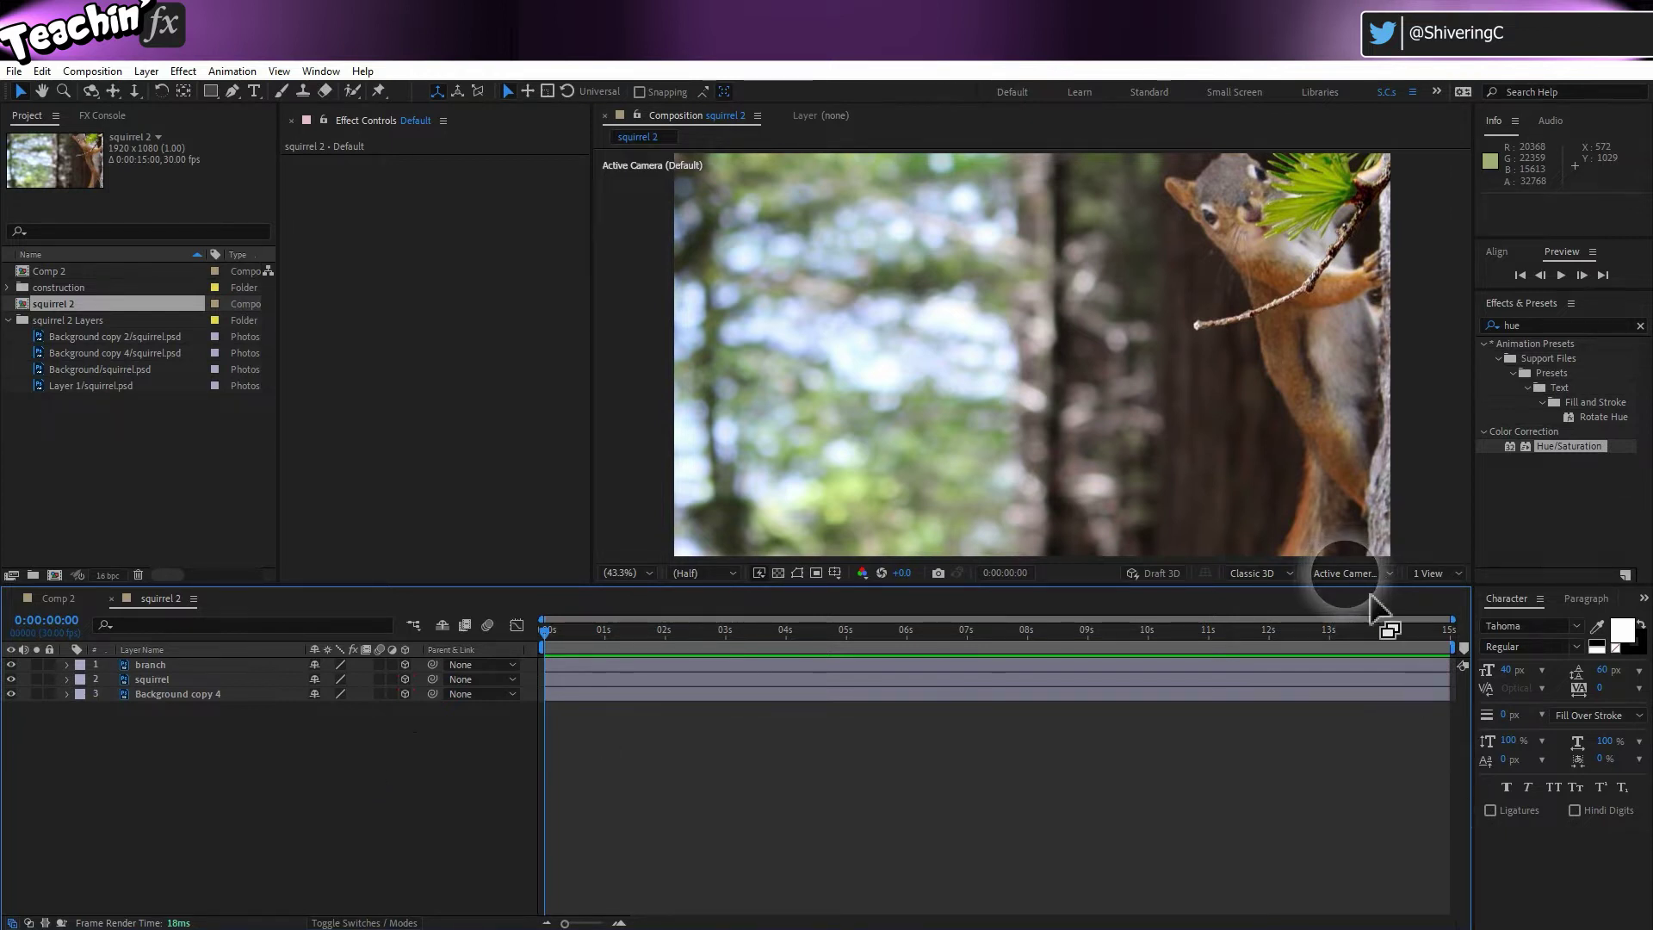
left_click(1392, 573)
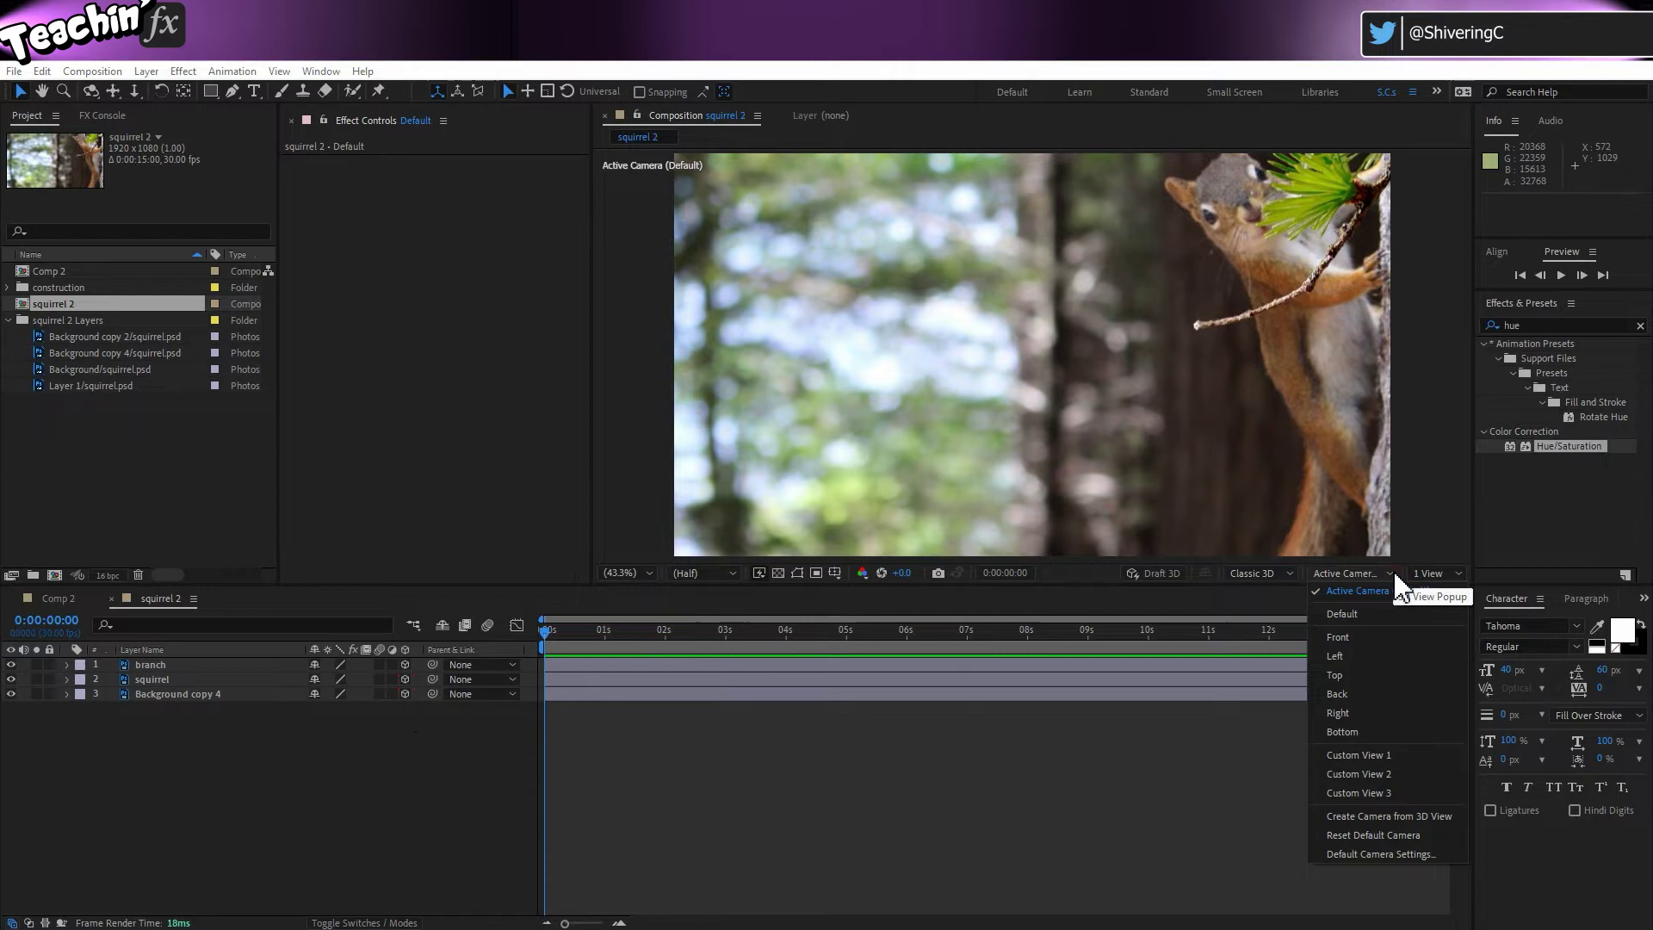
left_click(1335, 674)
left_click(1336, 678)
key("comma")
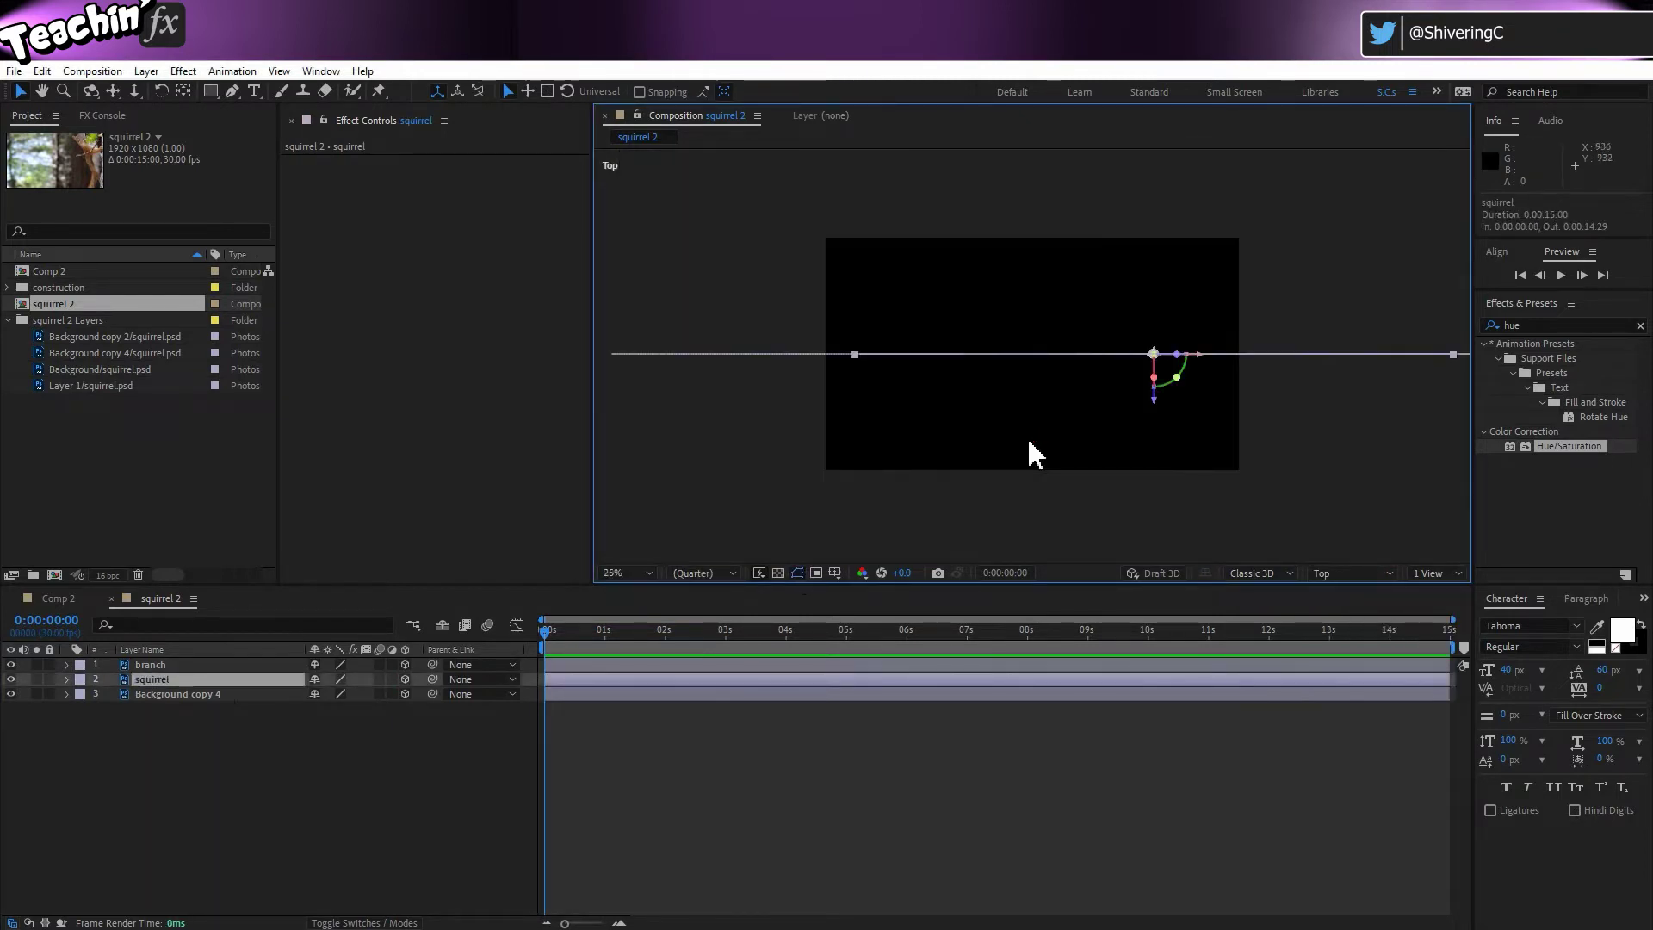
key("comma")
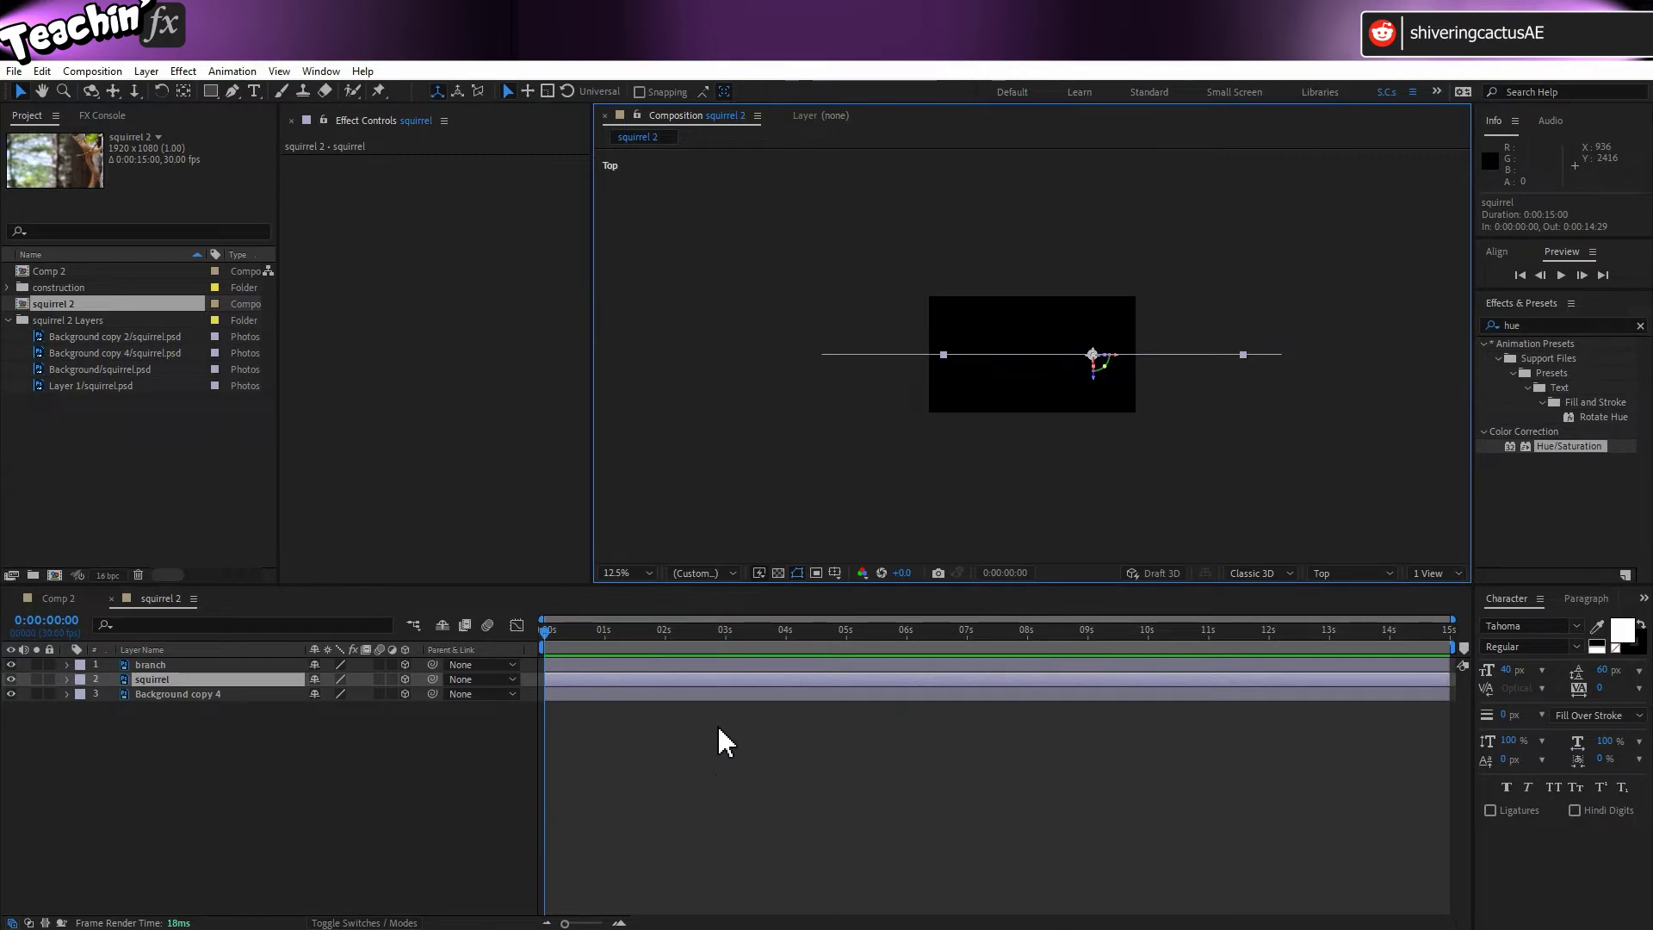
Set Background copy 4's position to 960, 540, 5000 so it sits far behind.
left_click(175, 694)
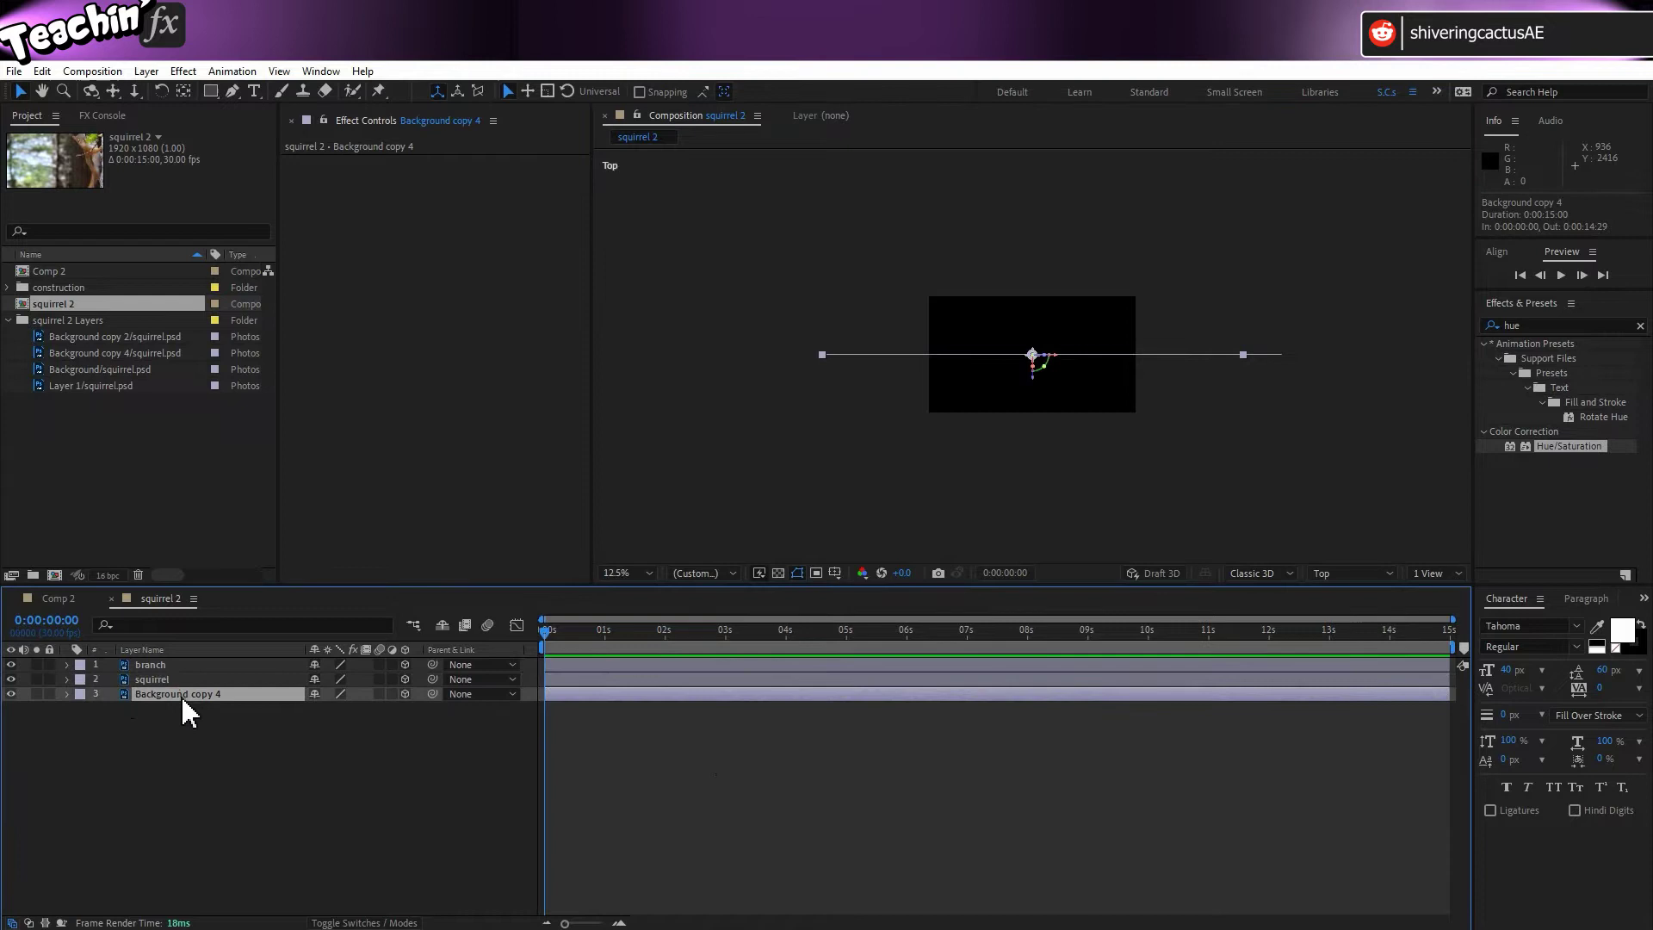
key("p")
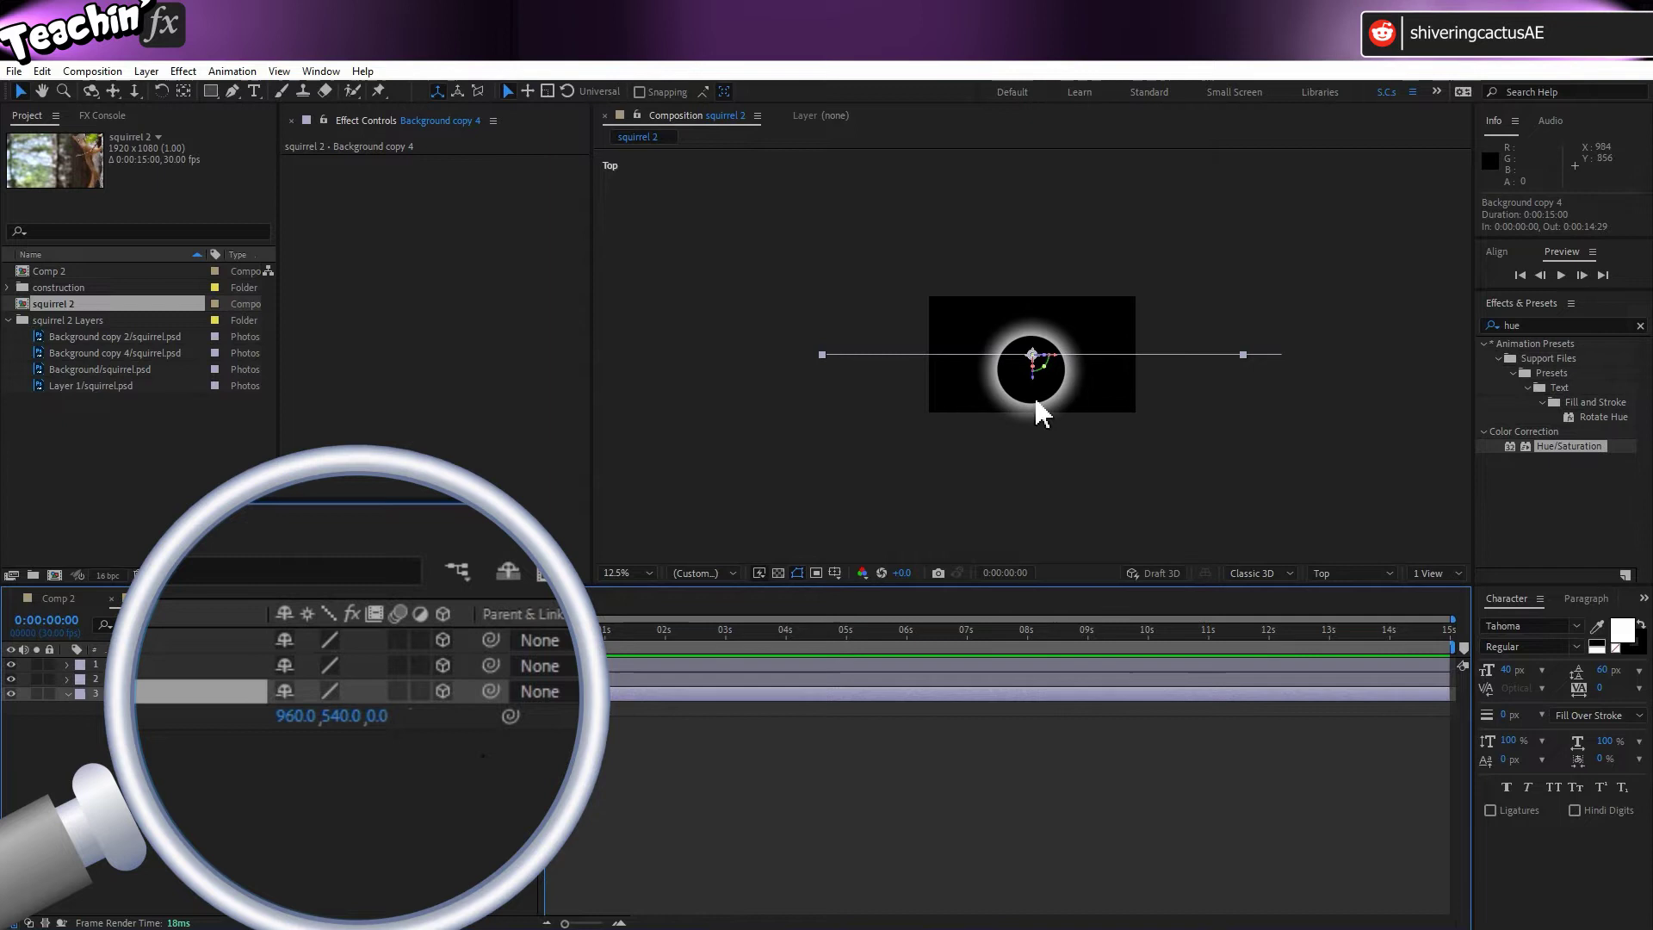
left_click_drag(1047, 401, 1067, 177)
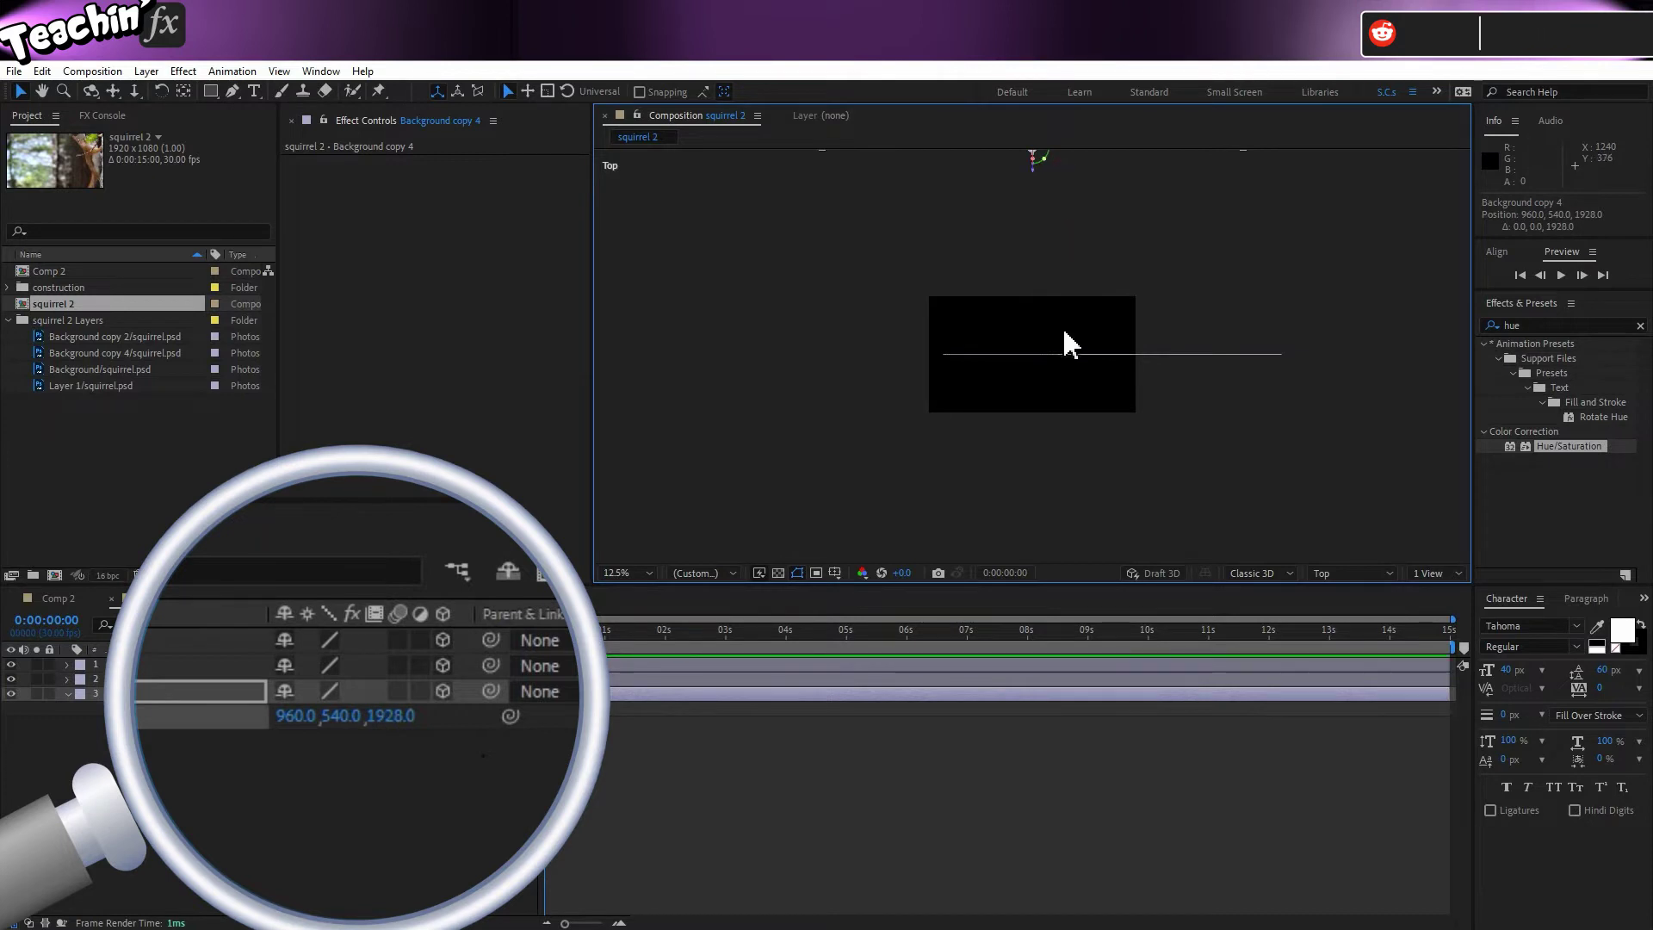
left_click(389, 716)
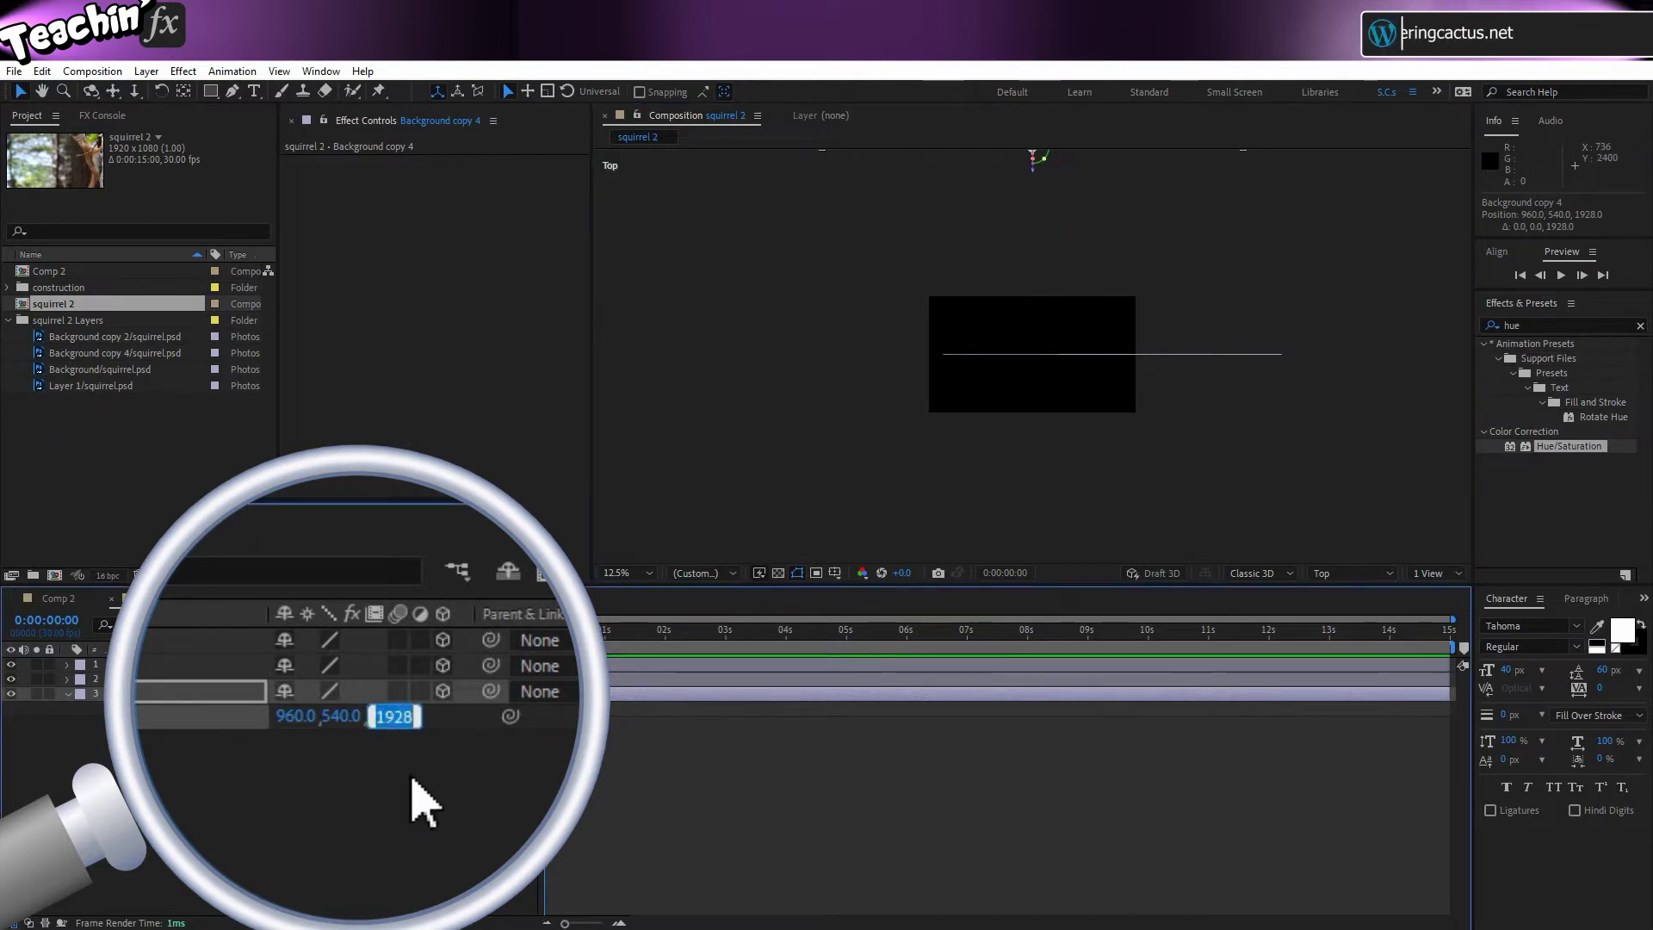
type("5000")
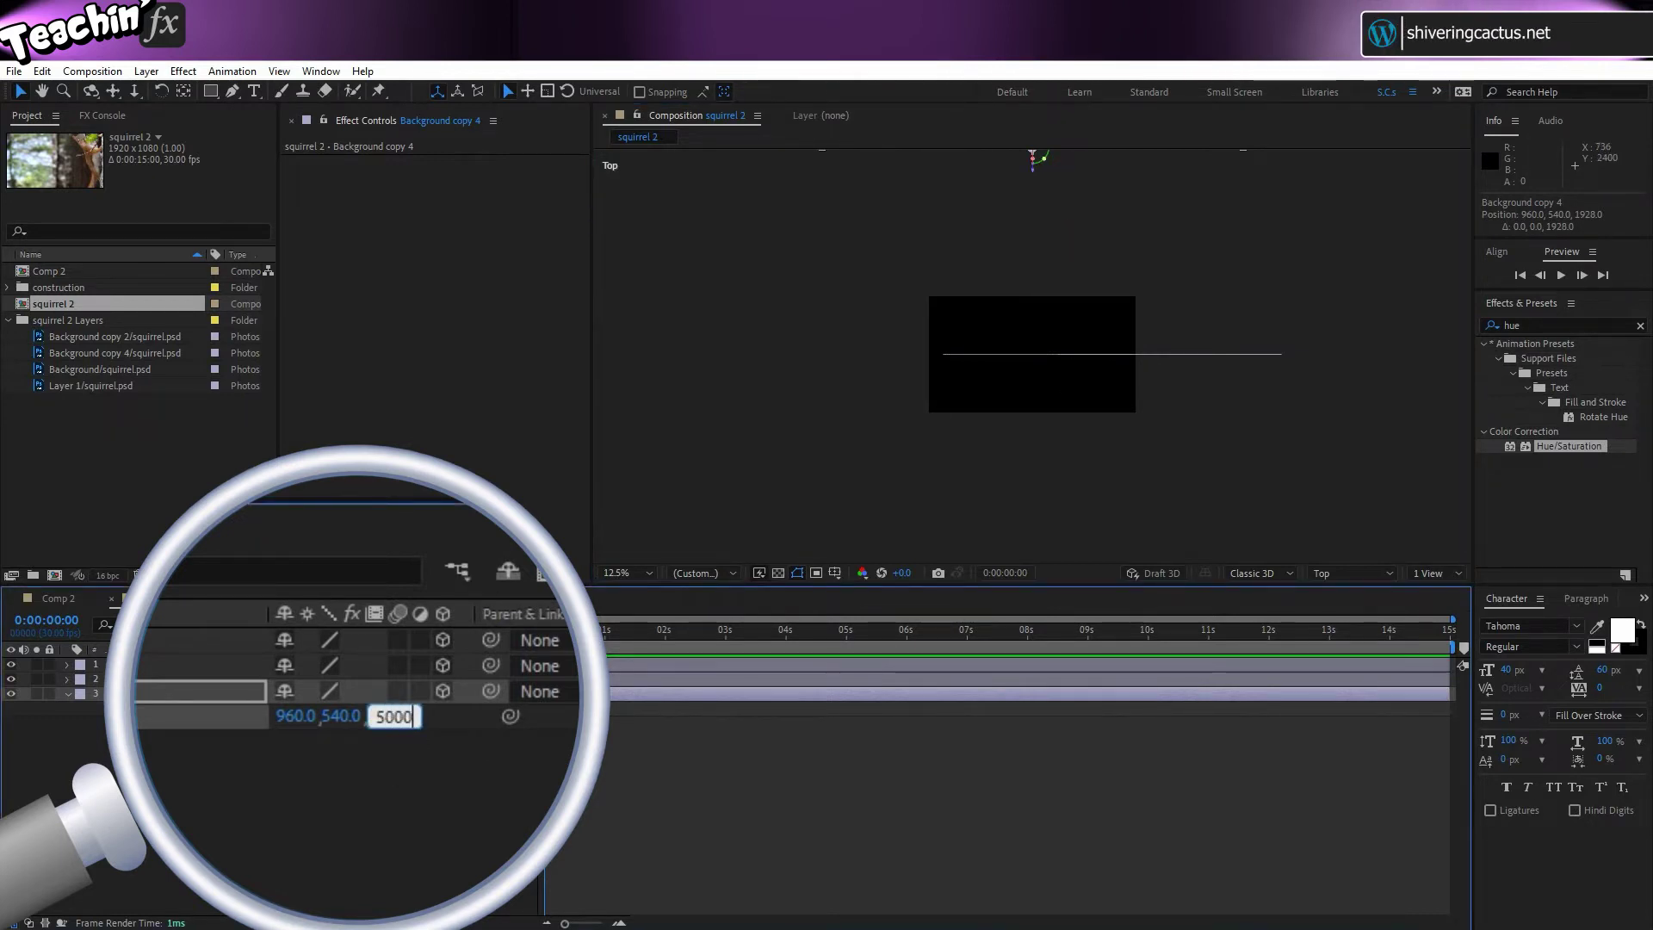
key("Return")
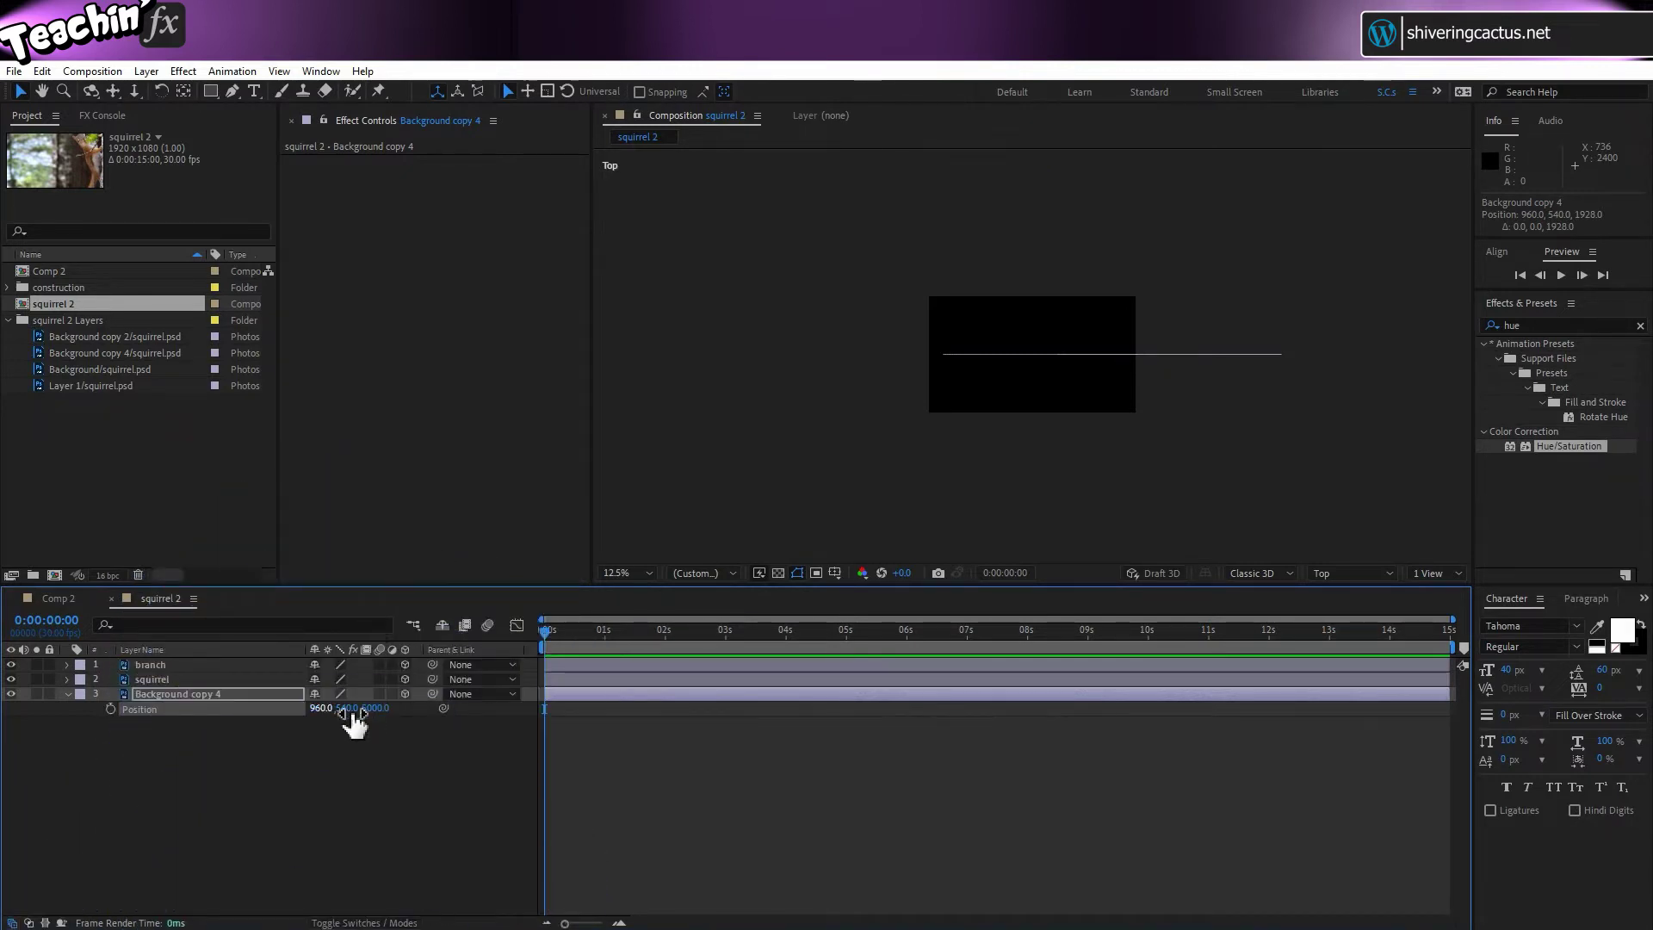
Drag the branch forward in the Top view to Z -1448 and zoom out to see all layers.
left_click(173, 677)
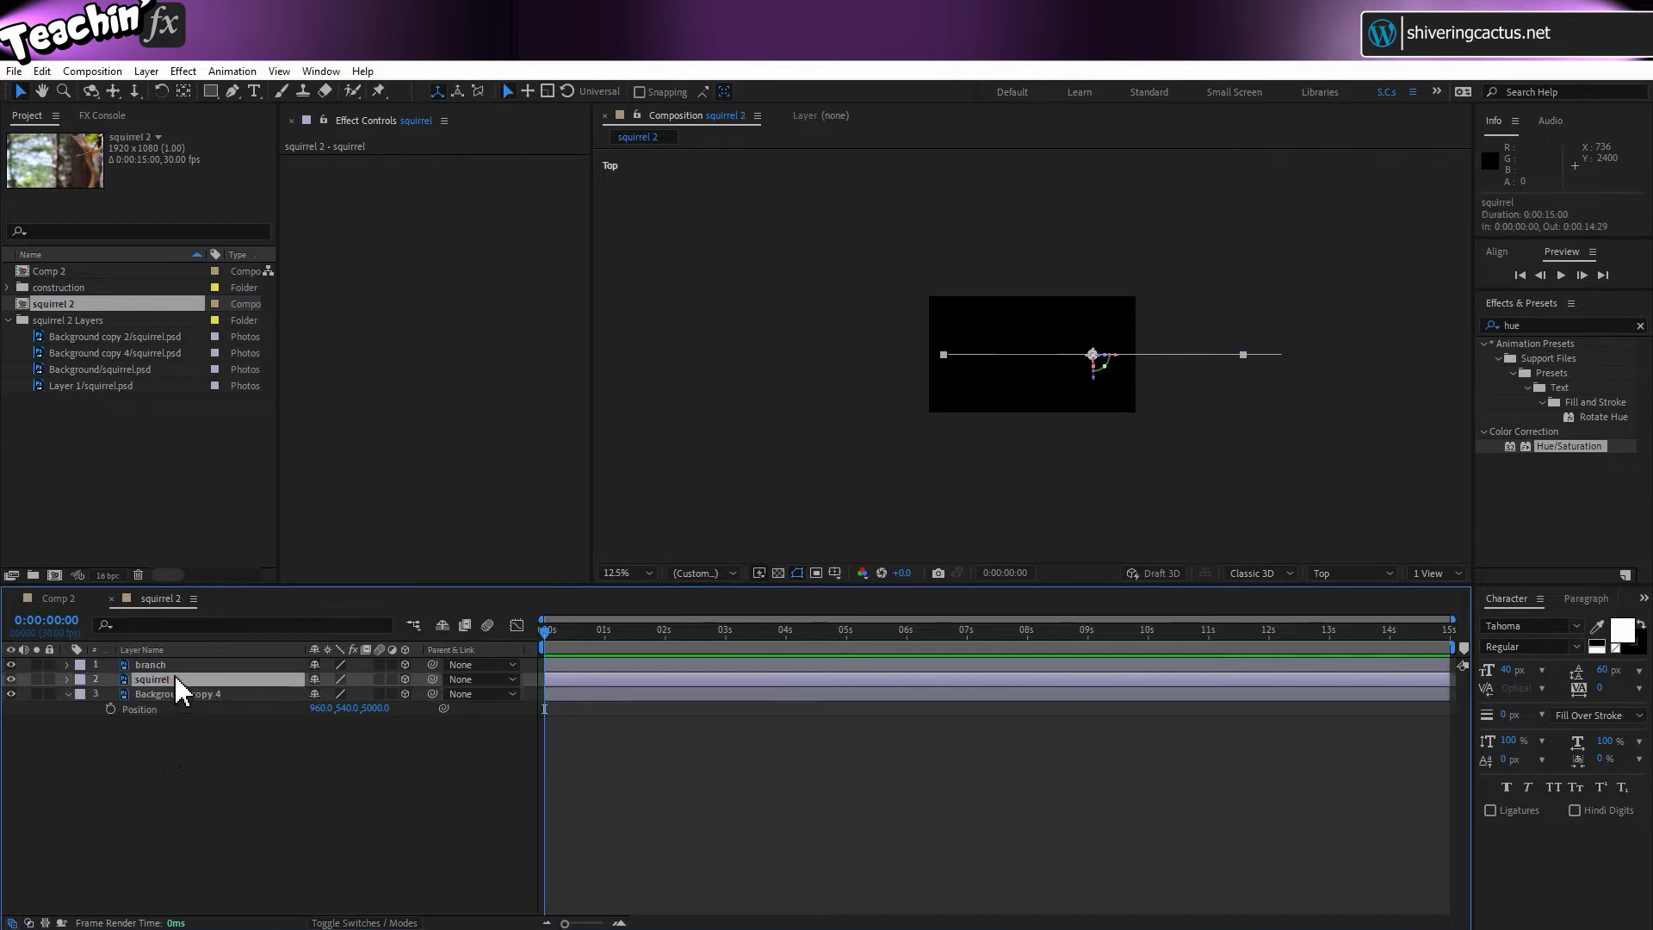
key("p")
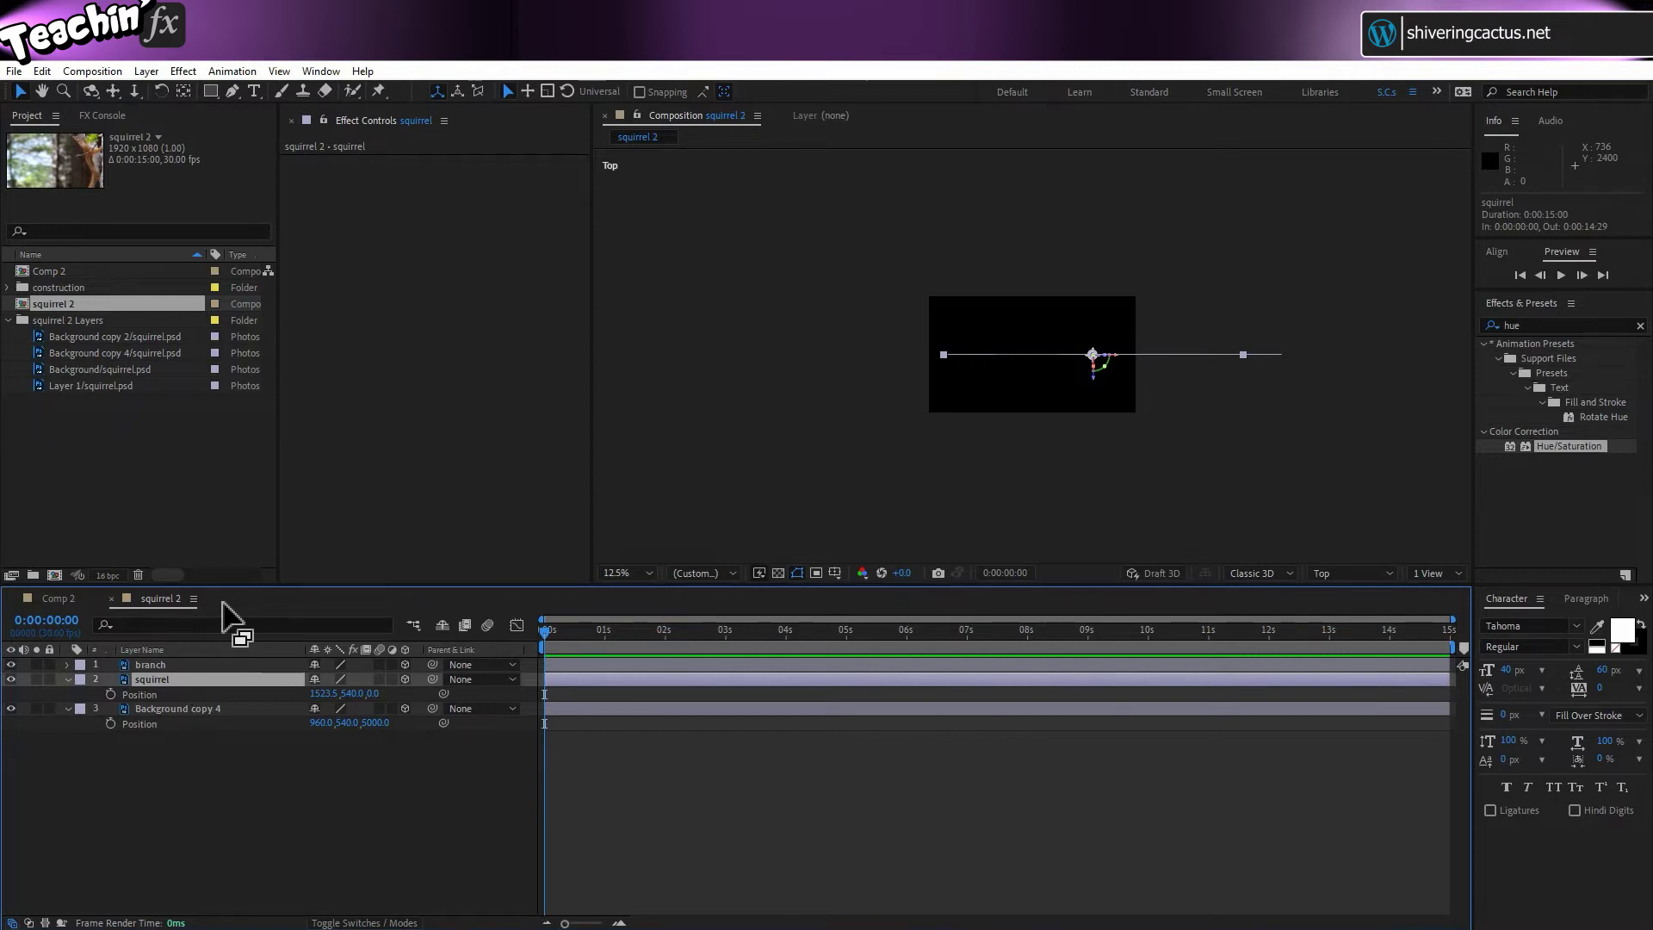
left_click(164, 666)
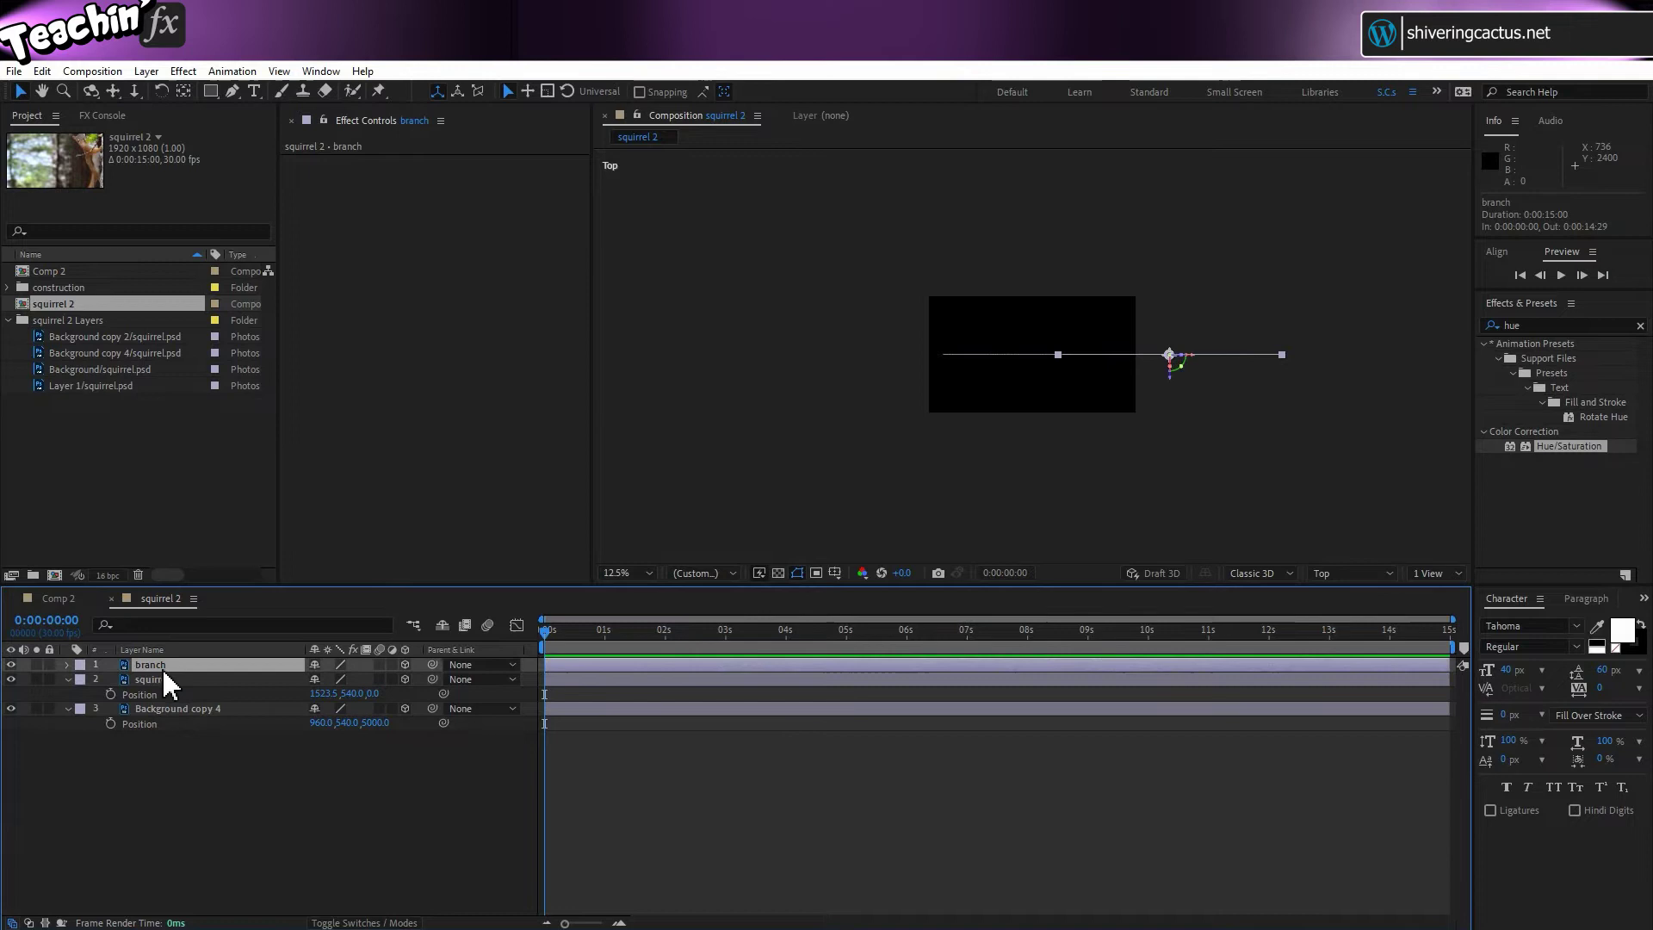
key("p")
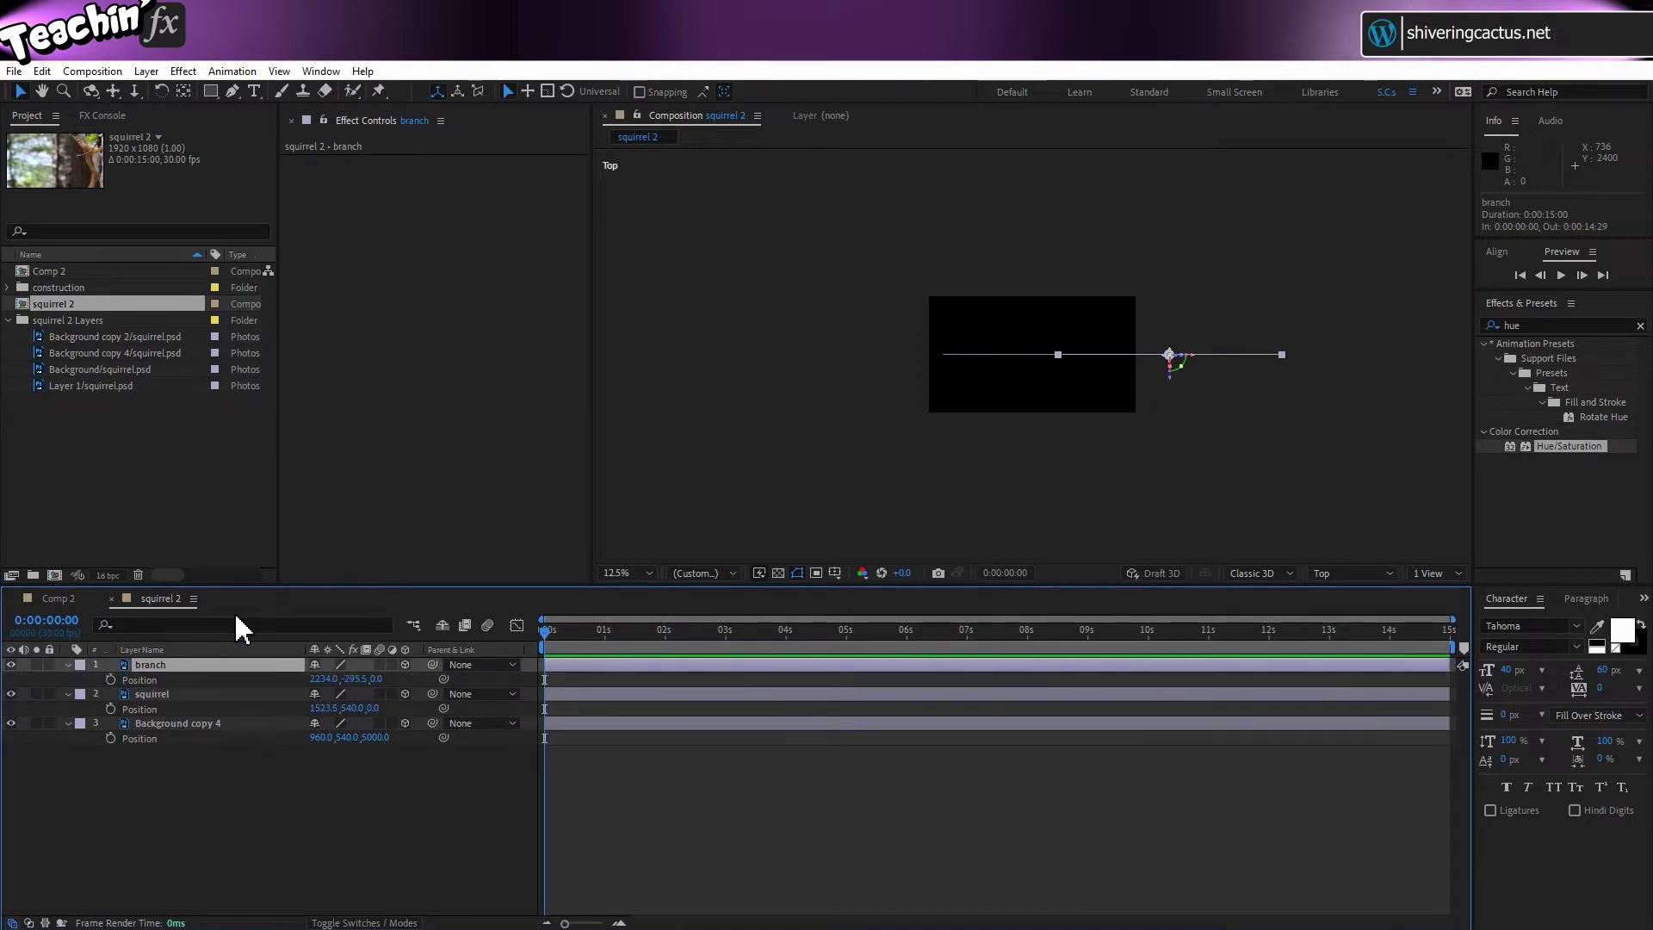
left_click_drag(1169, 378, 1160, 541)
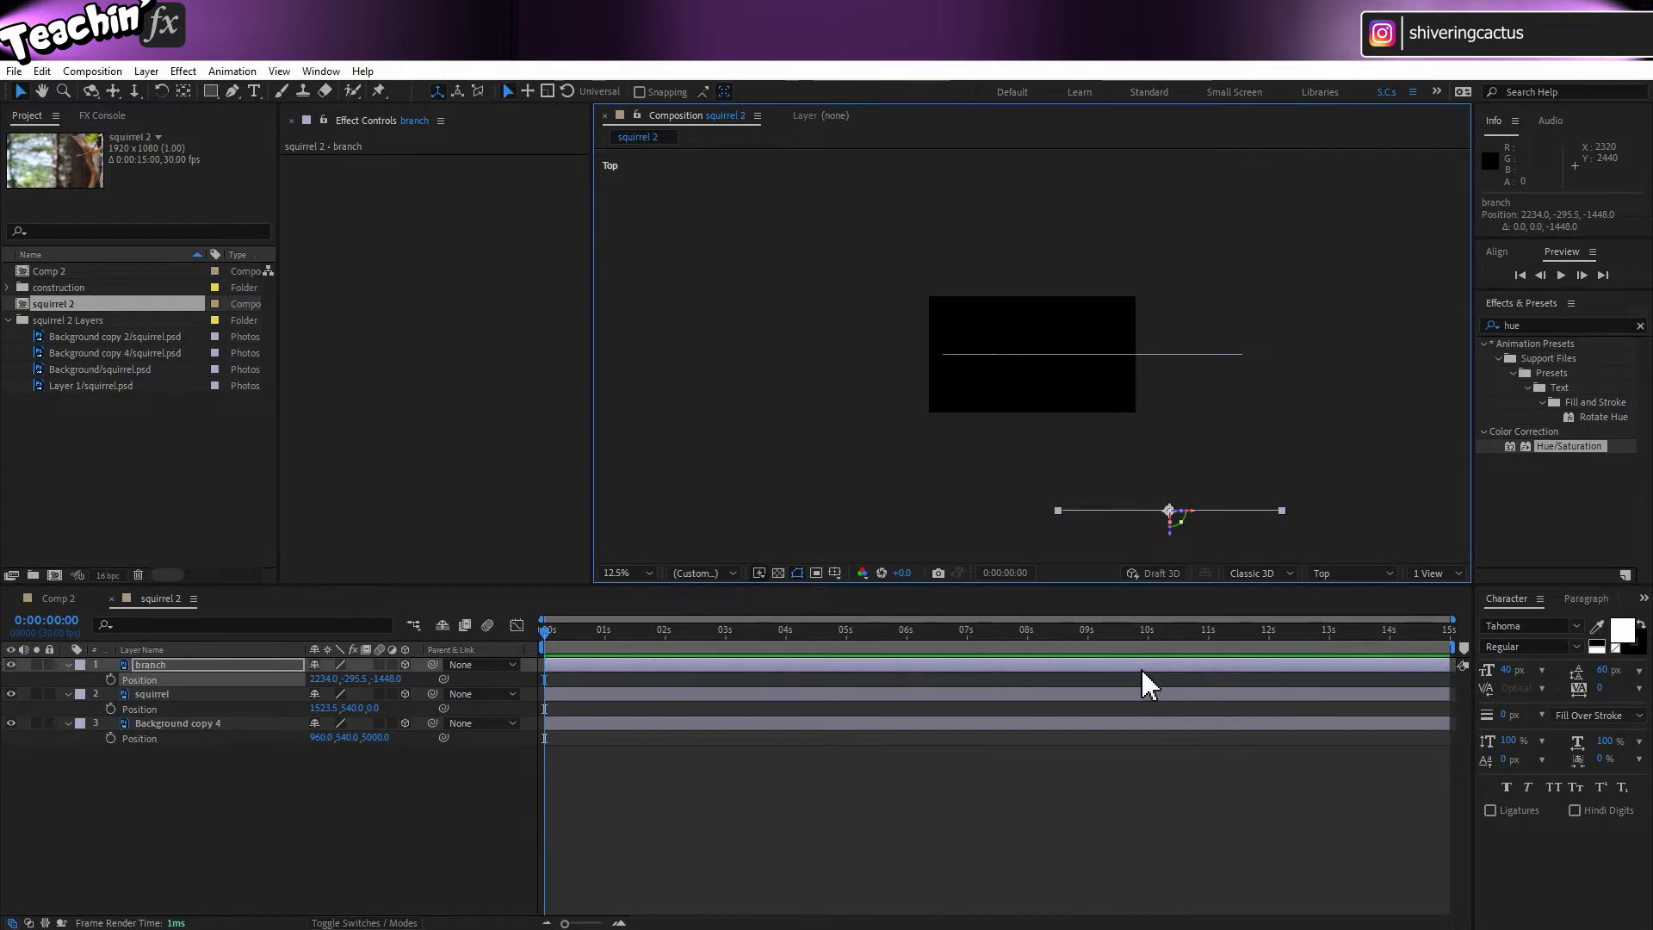
key("comma")
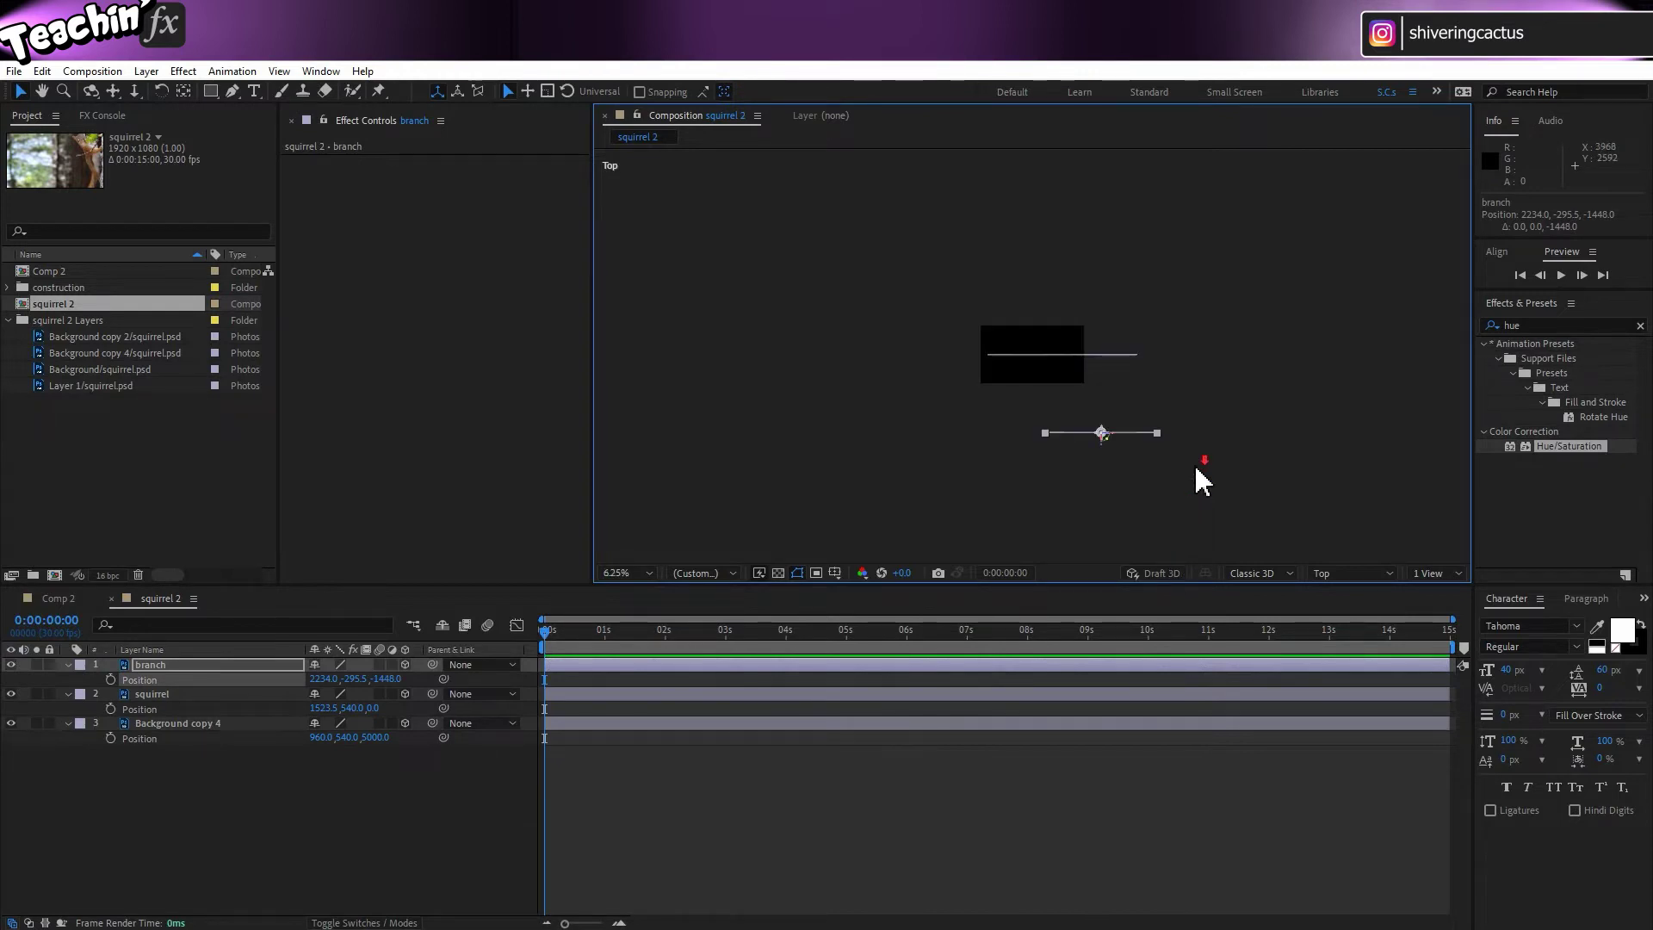
key("comma")
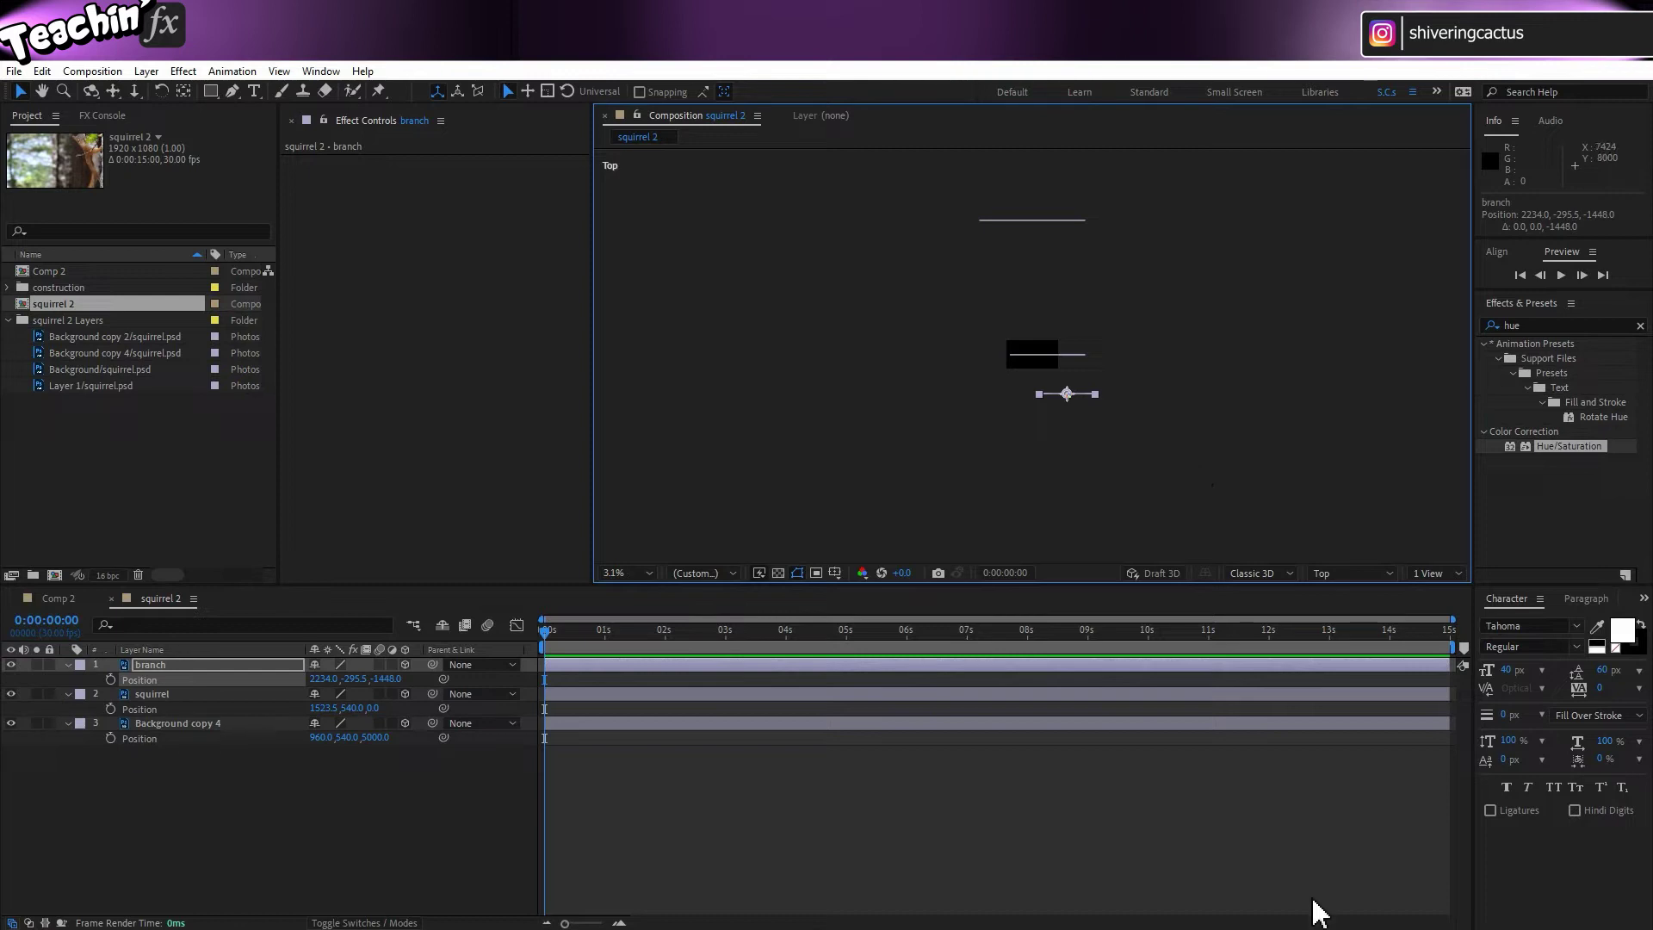
Split the viewer into 2 Views with the scene fitted in each.
right_click(1454, 600)
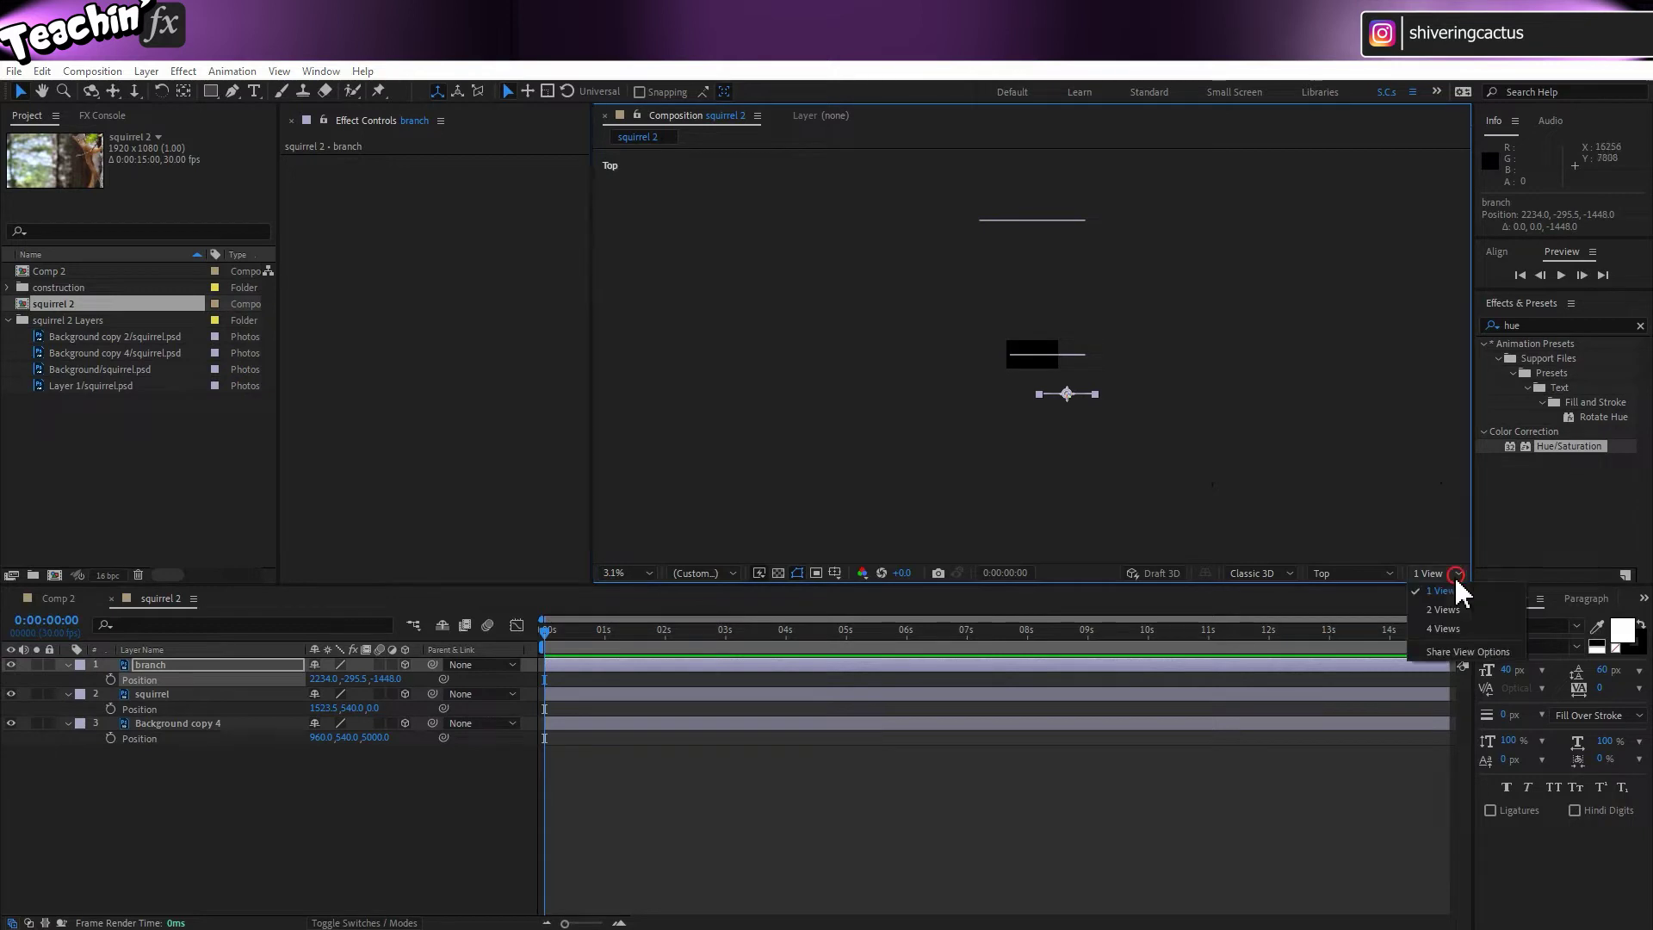
left_click(1463, 613)
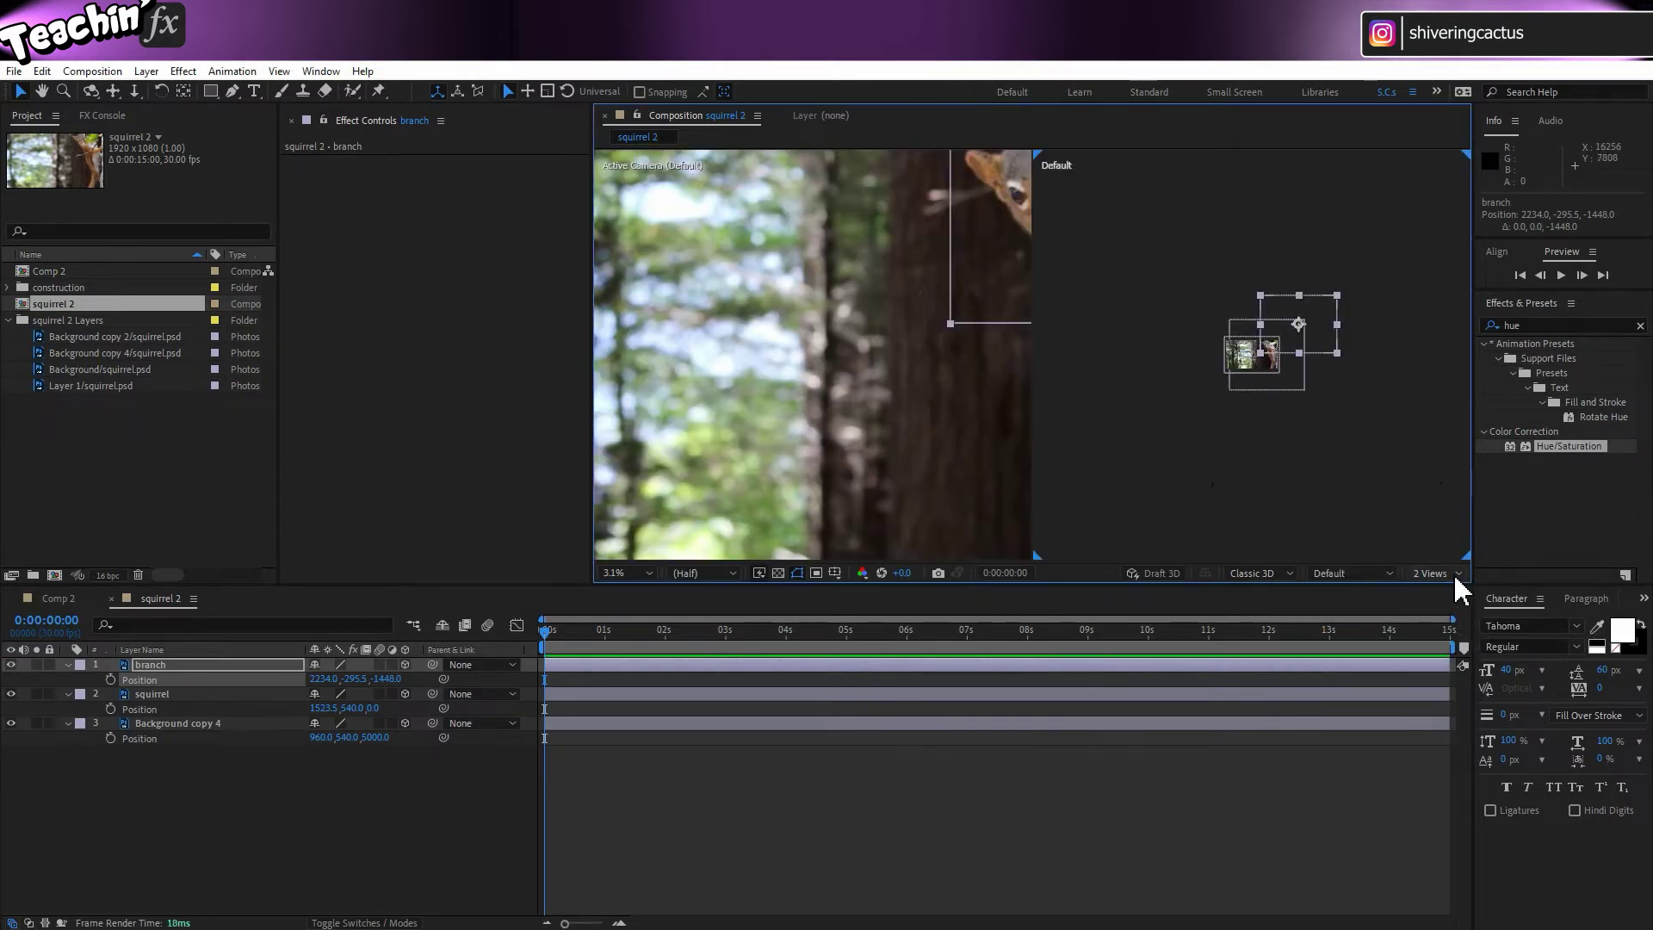
left_click(627, 572)
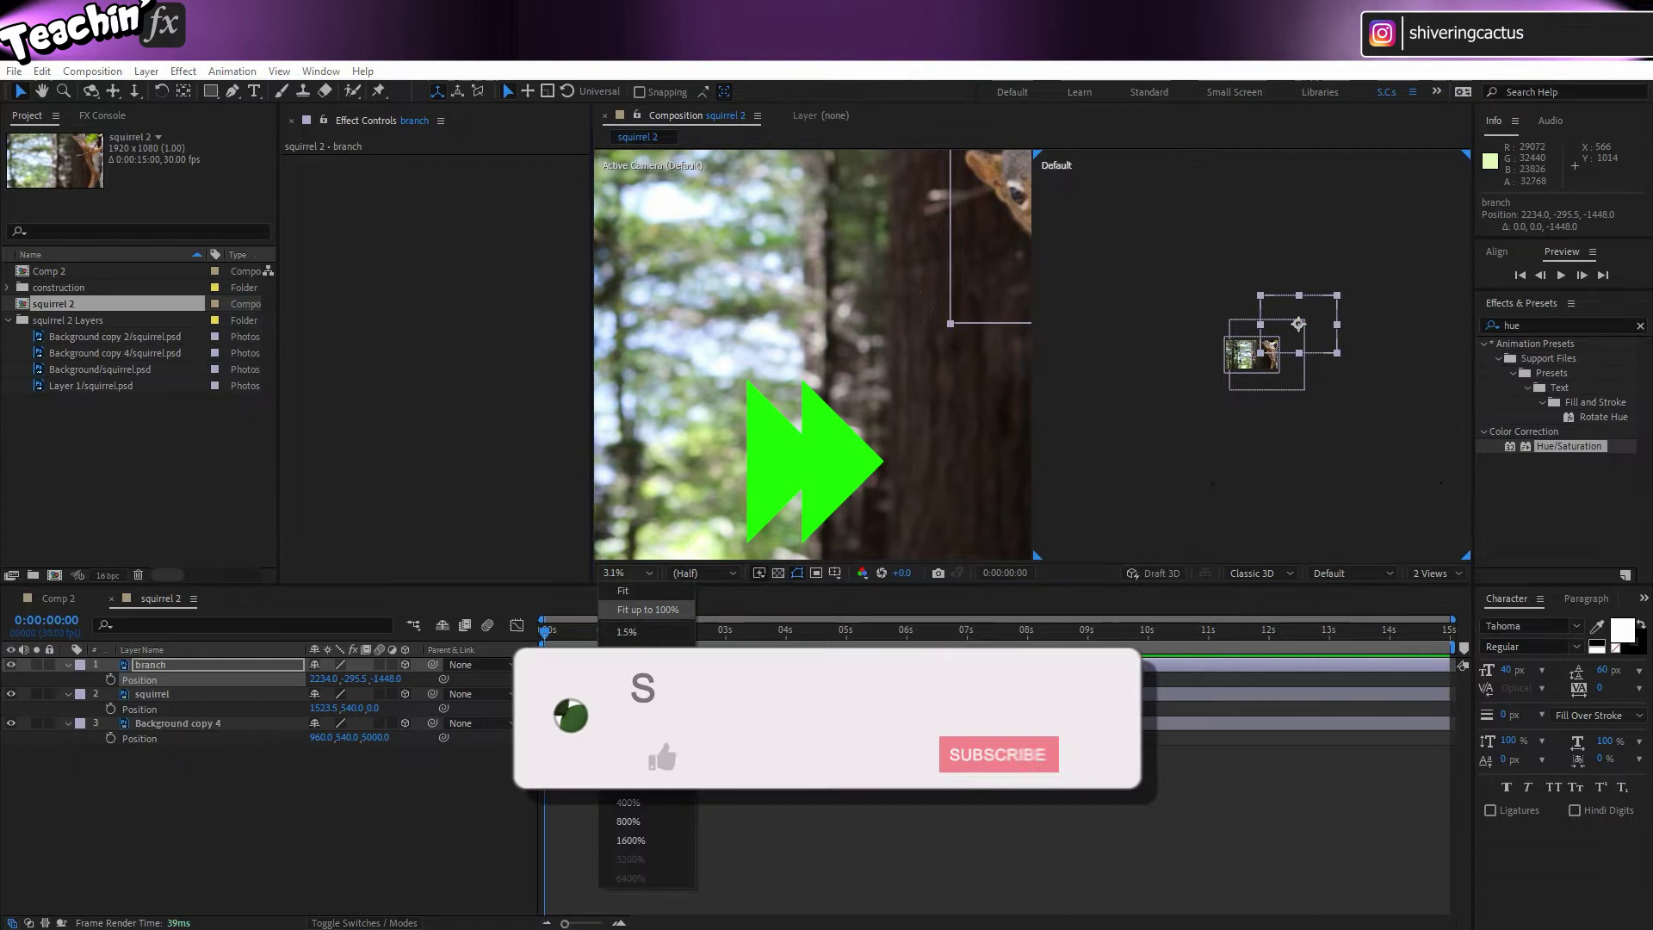
left_click(637, 517)
left_click(1326, 478)
Set the right-hand view to Top beside the Active Camera view.
left_click(1387, 574)
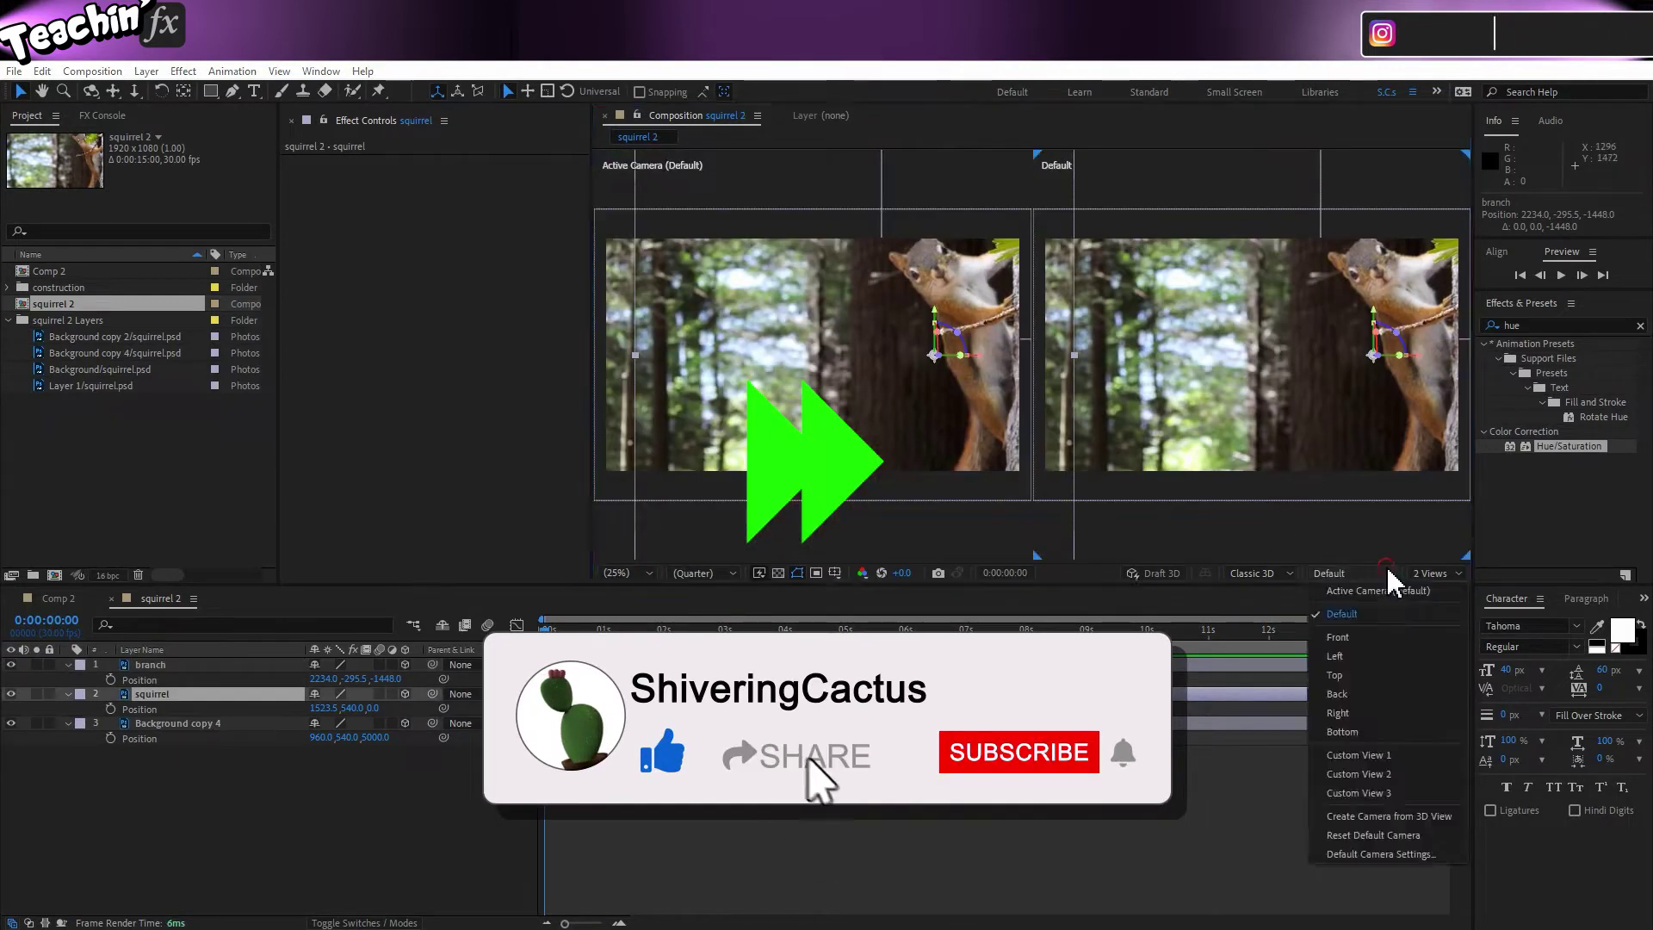
left_click(1343, 680)
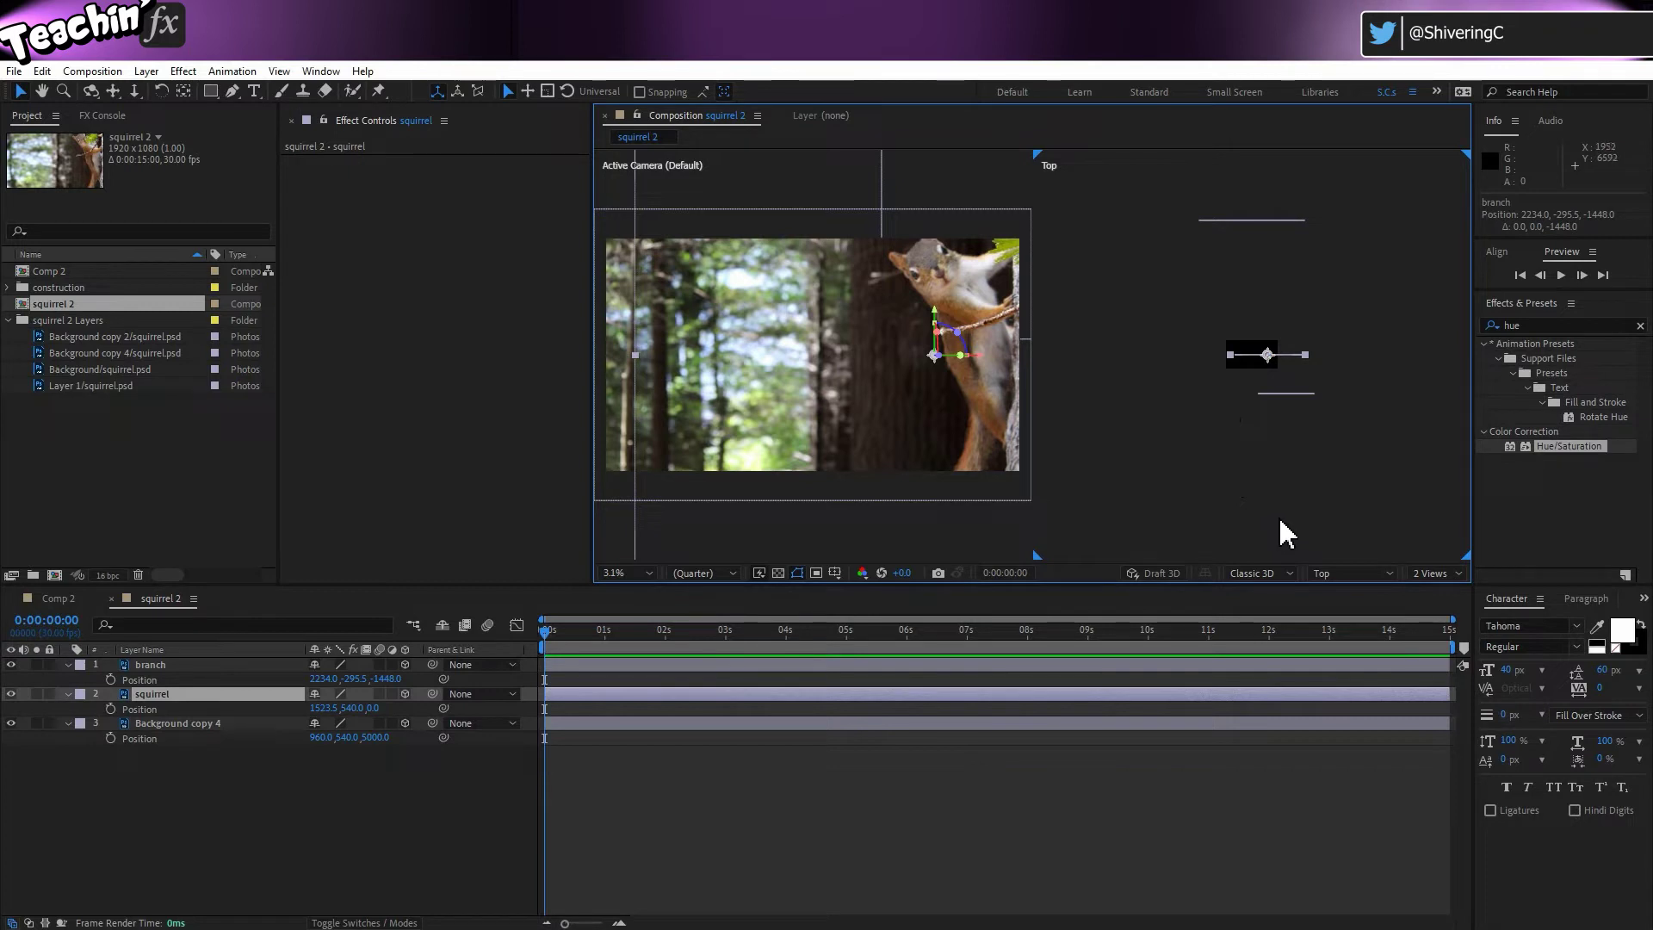
left_click(324, 602)
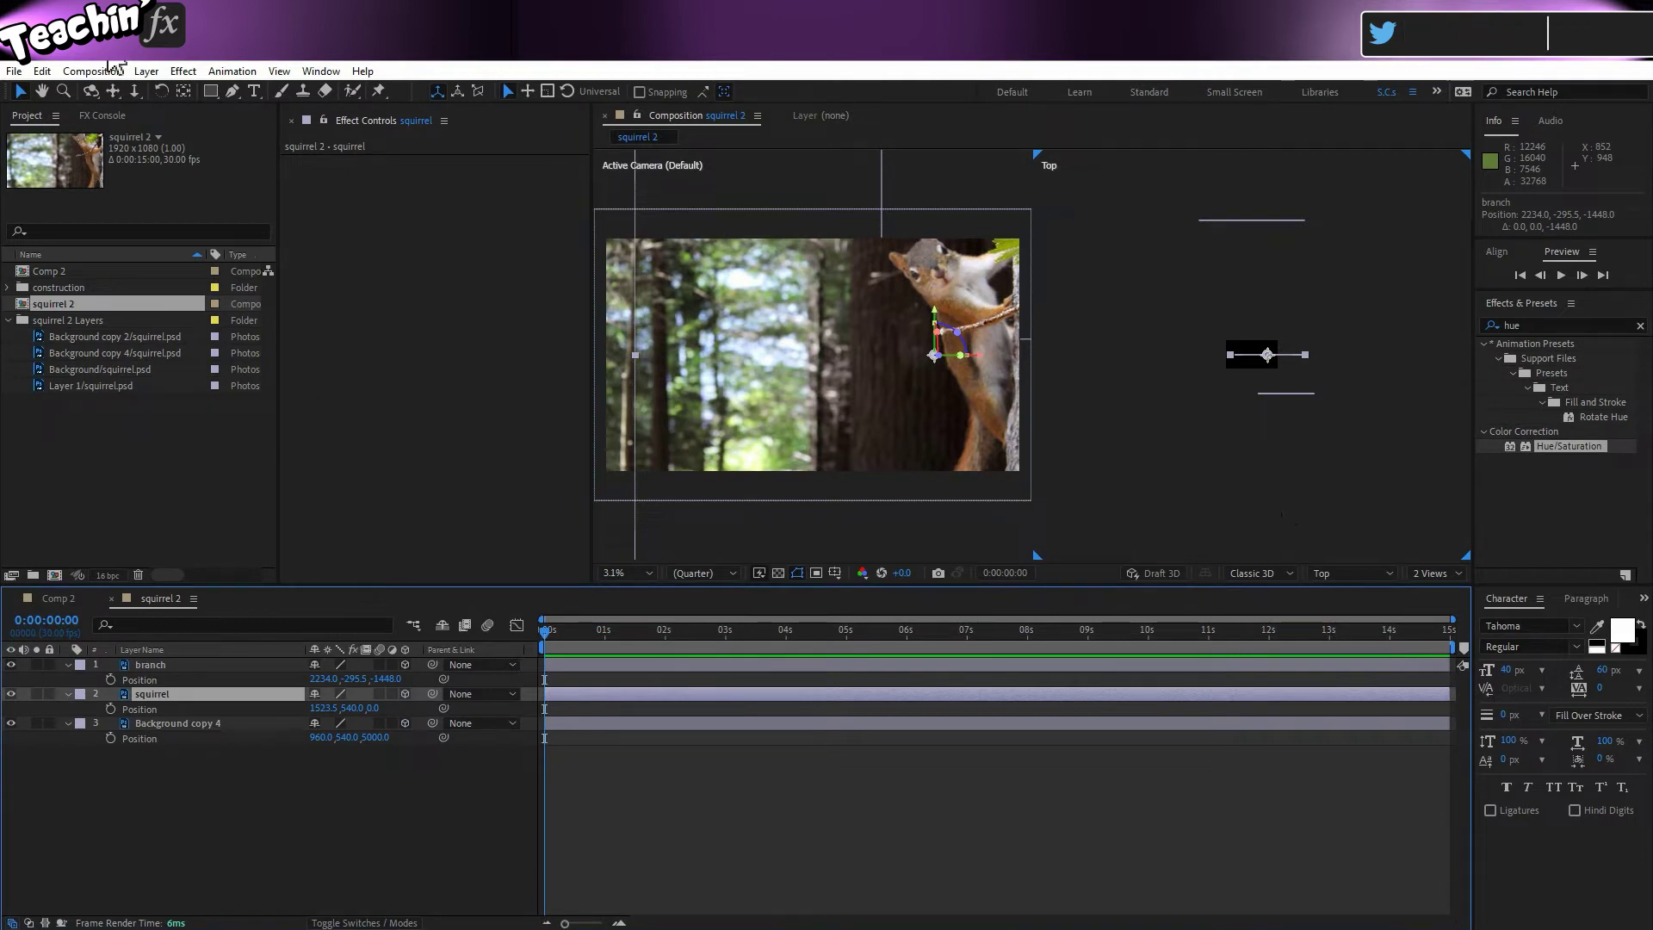
Add a Two-Node 50mm Camera 1 and drag it above branch in the layer stack.
left_click(143, 71)
mouse_move(160, 95)
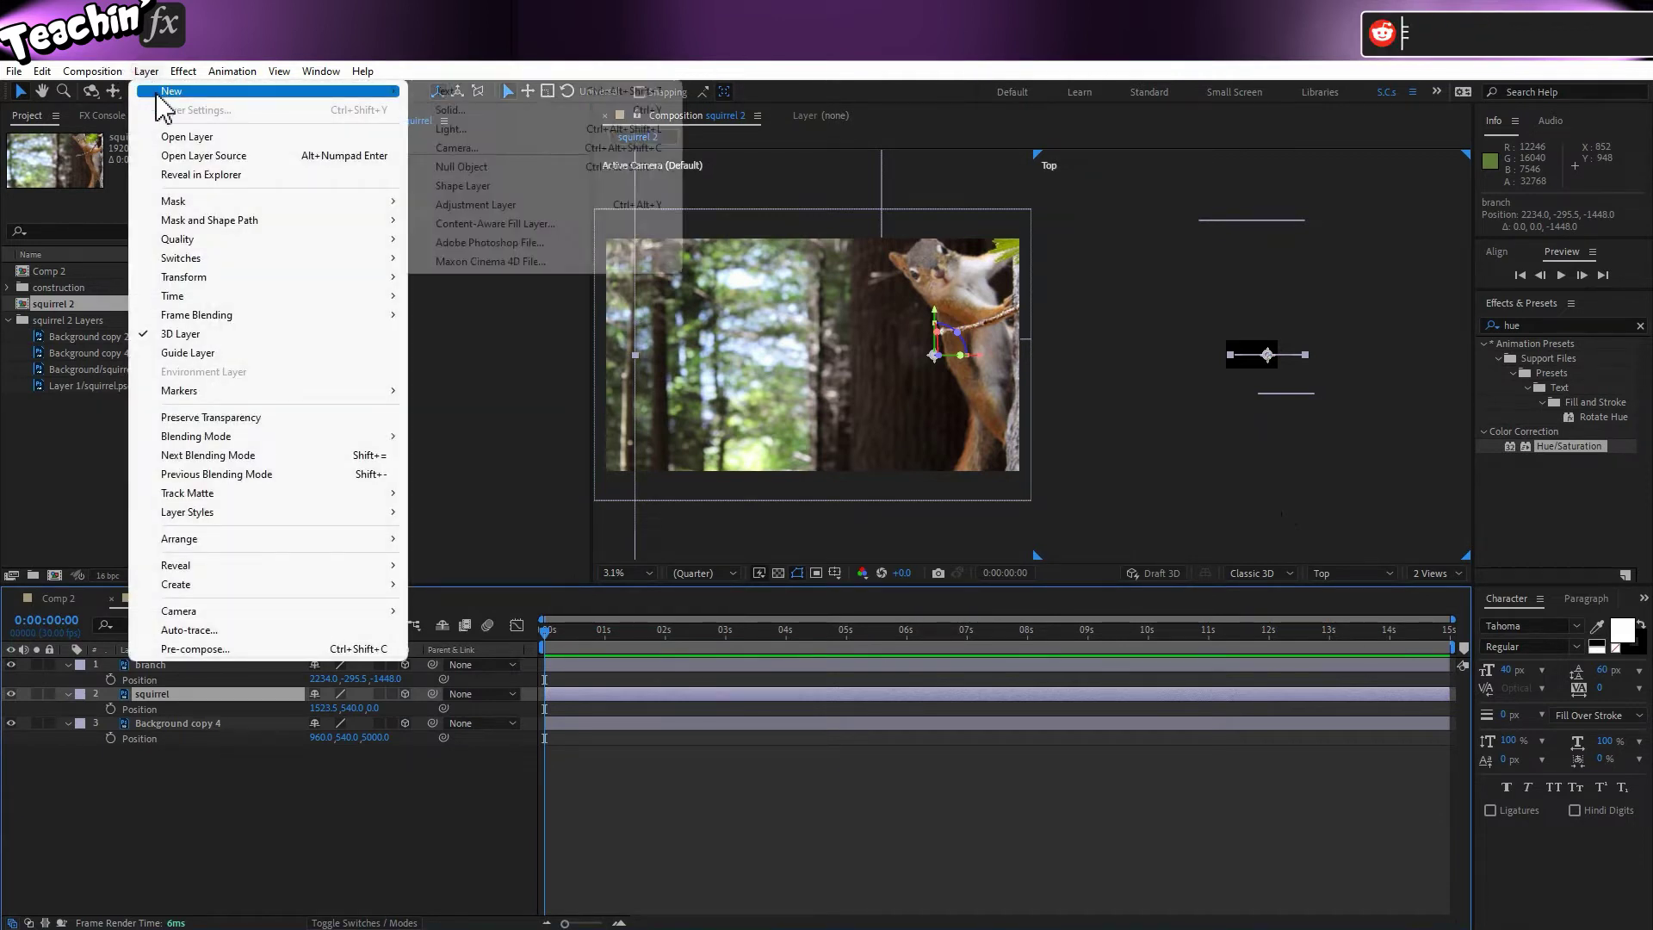
left_click(523, 148)
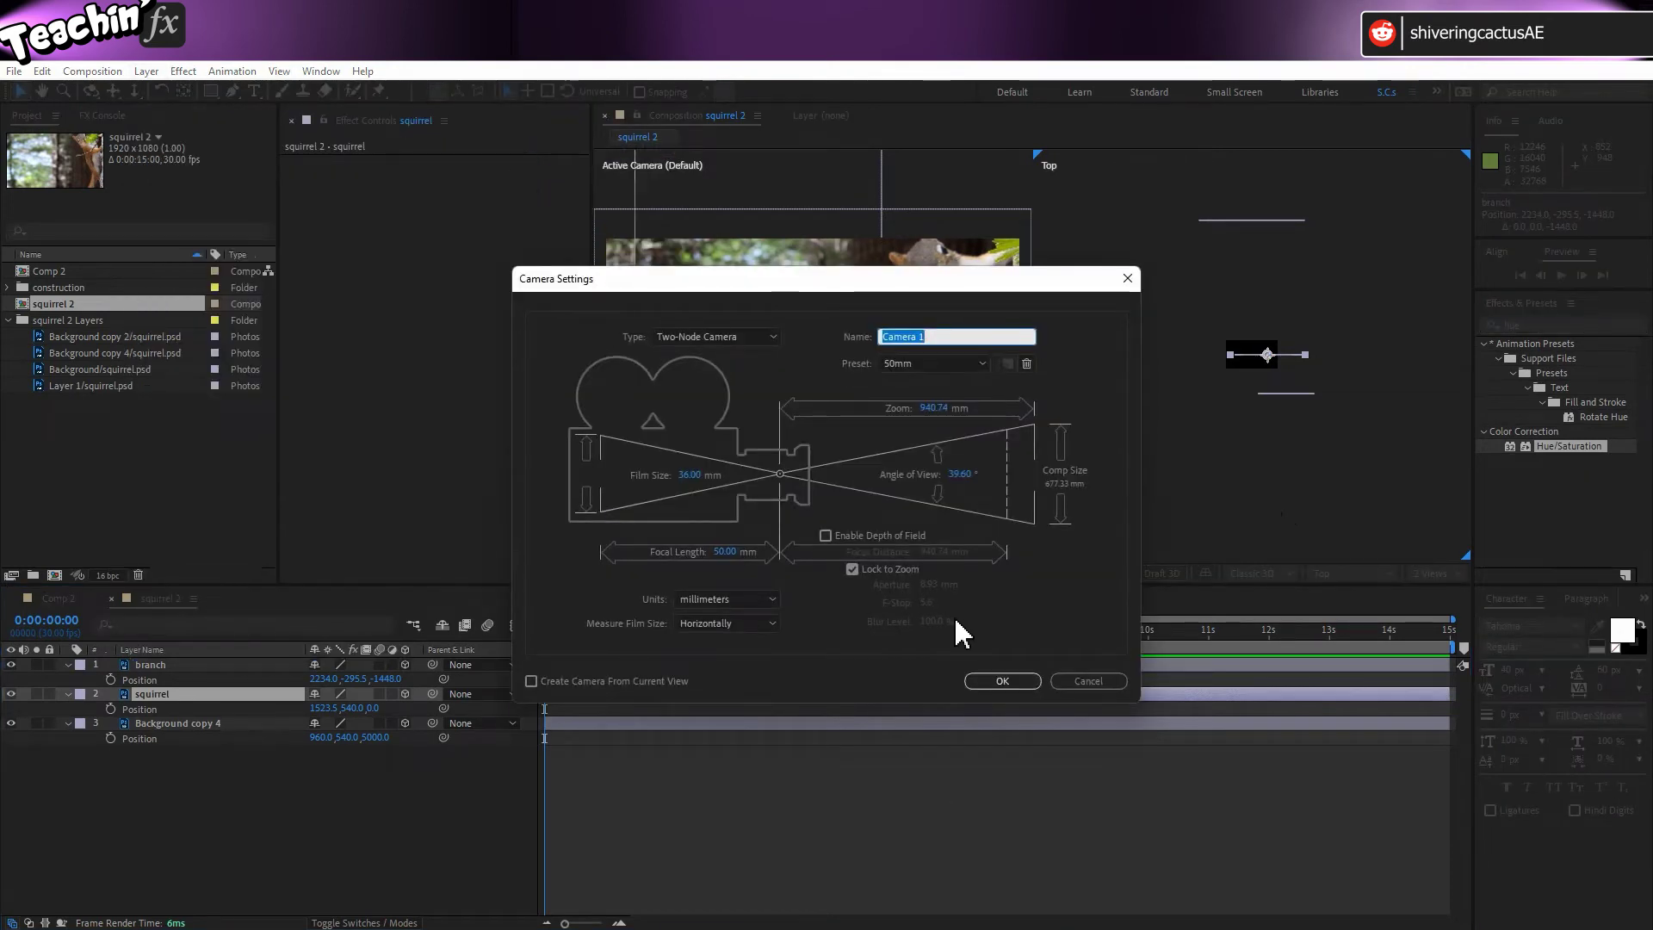
left_click(1002, 680)
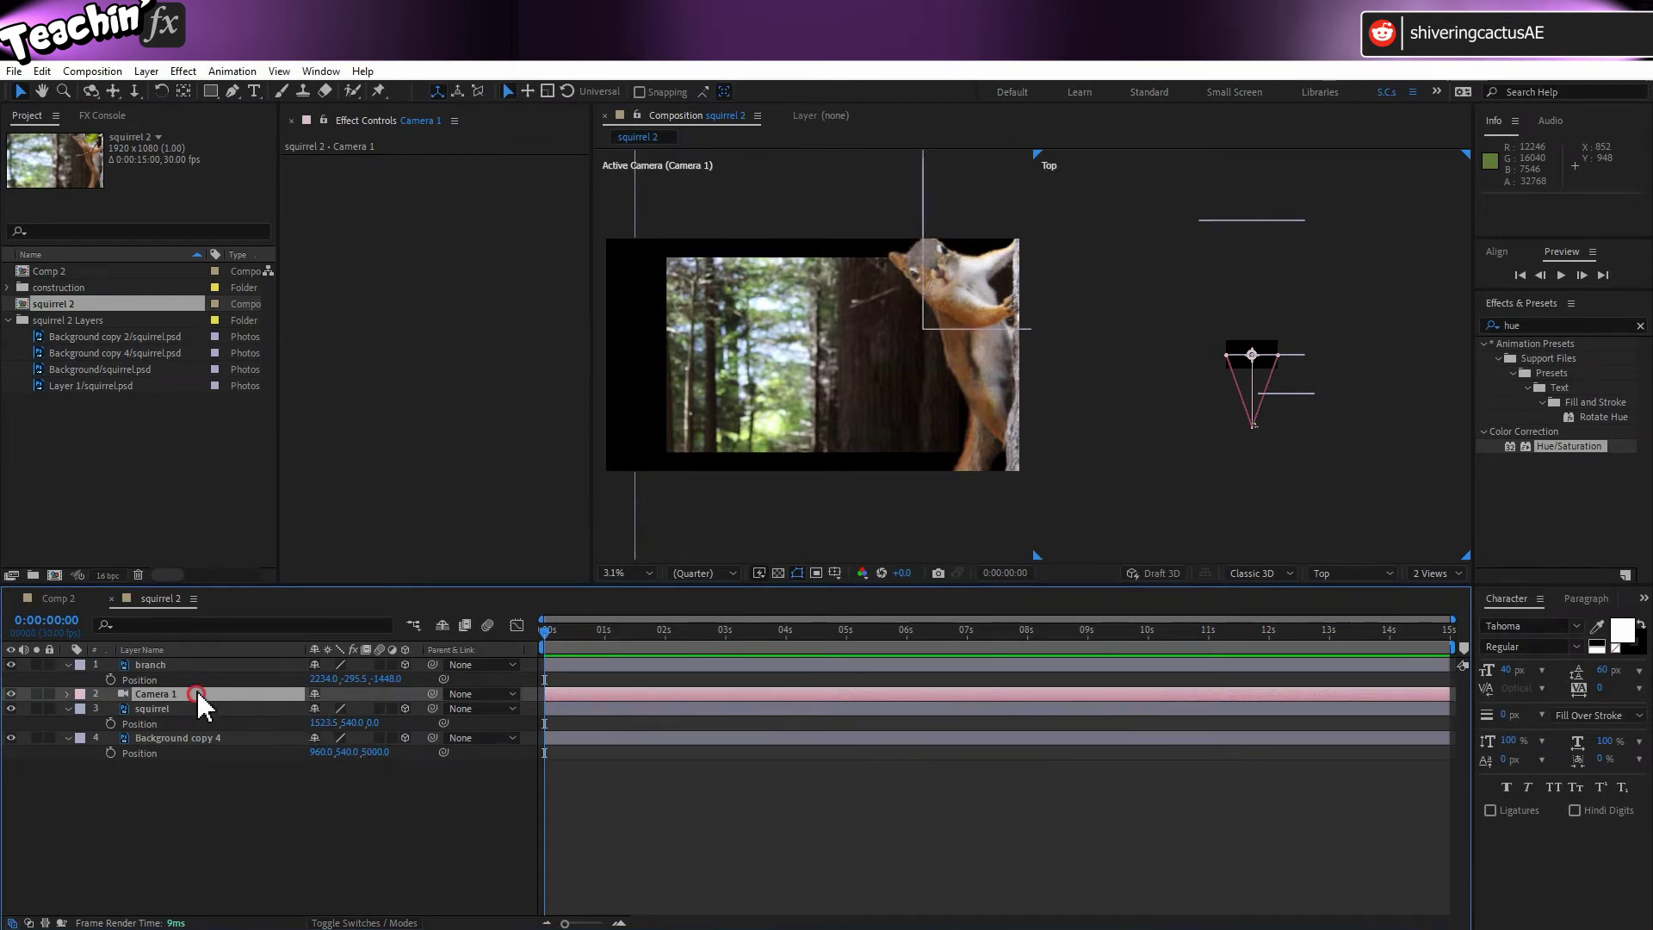
left_click_drag(197, 694, 201, 656)
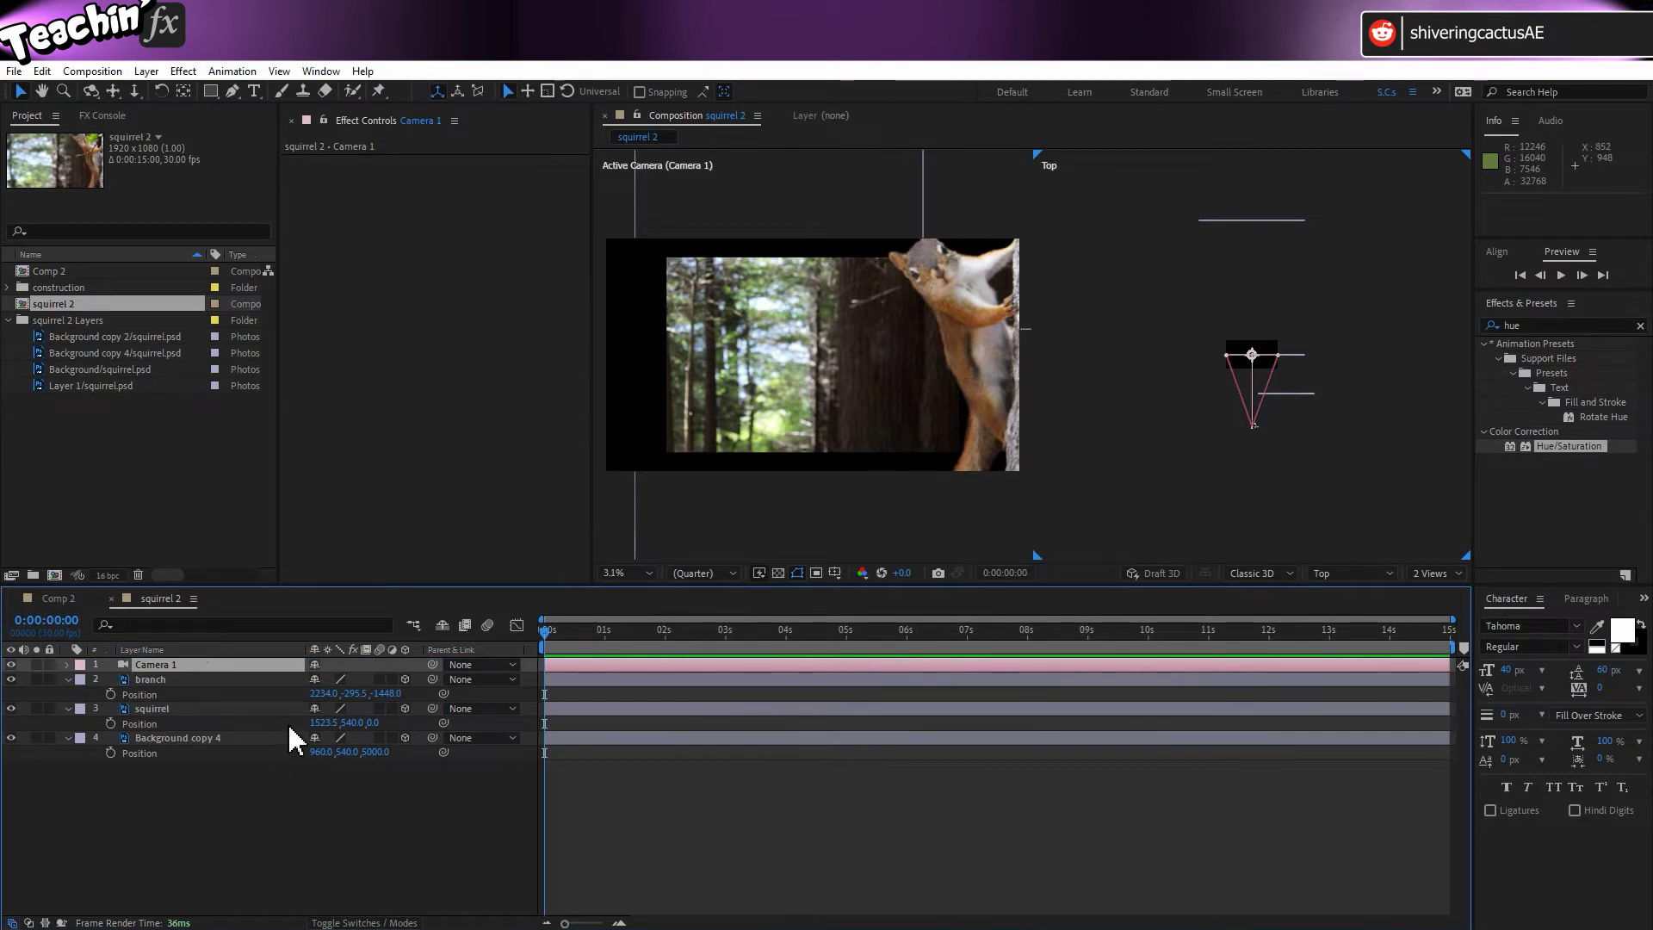
Nudge Camera 1's Point of Interest X value, then hide the squirrel layer.
left_click(67, 664)
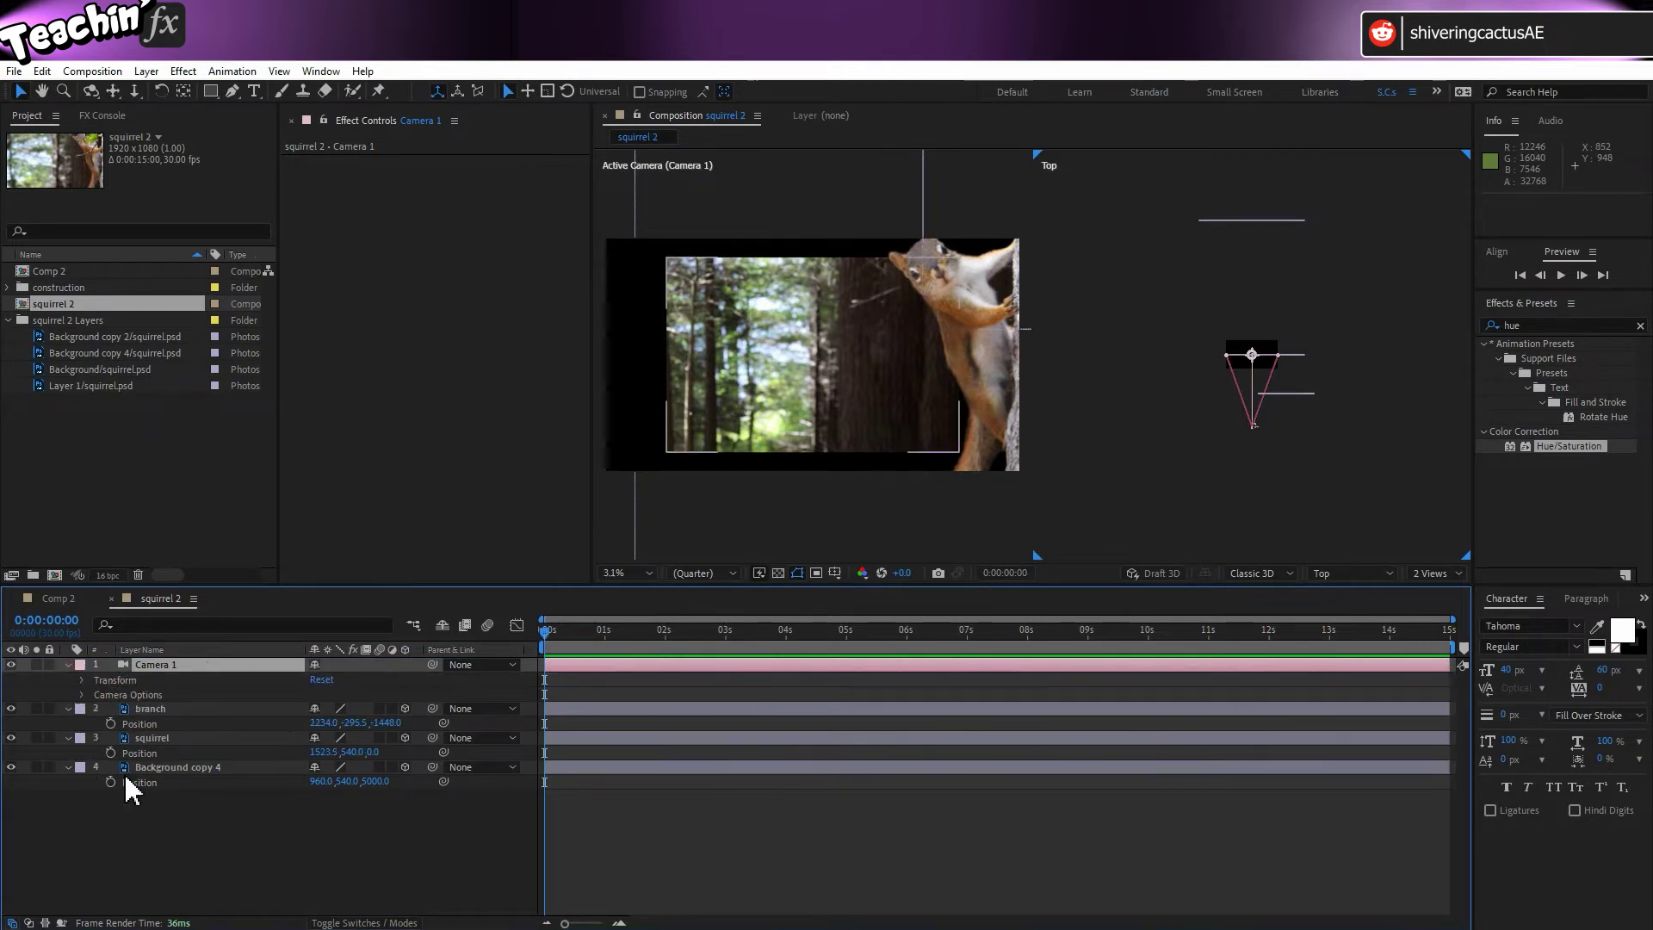
left_click(83, 680)
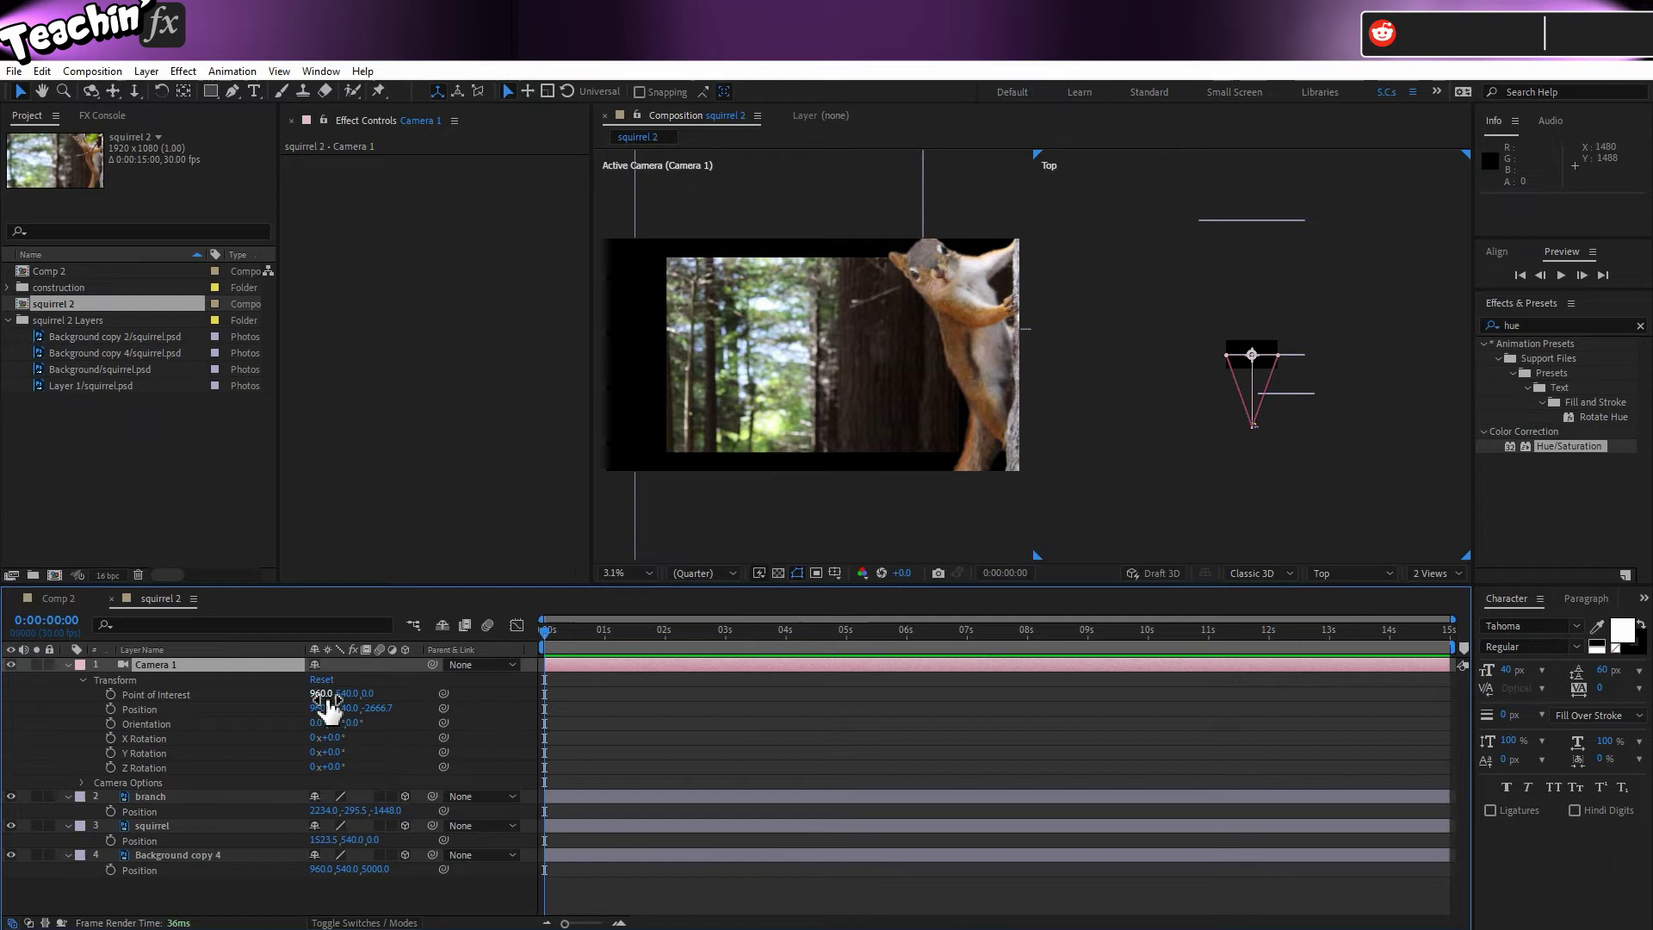
mouse_move(325, 697)
left_mouse_down()
mouse_move(442, 684)
mouse_move(138, 684)
mouse_move(324, 699)
left_mouse_up()
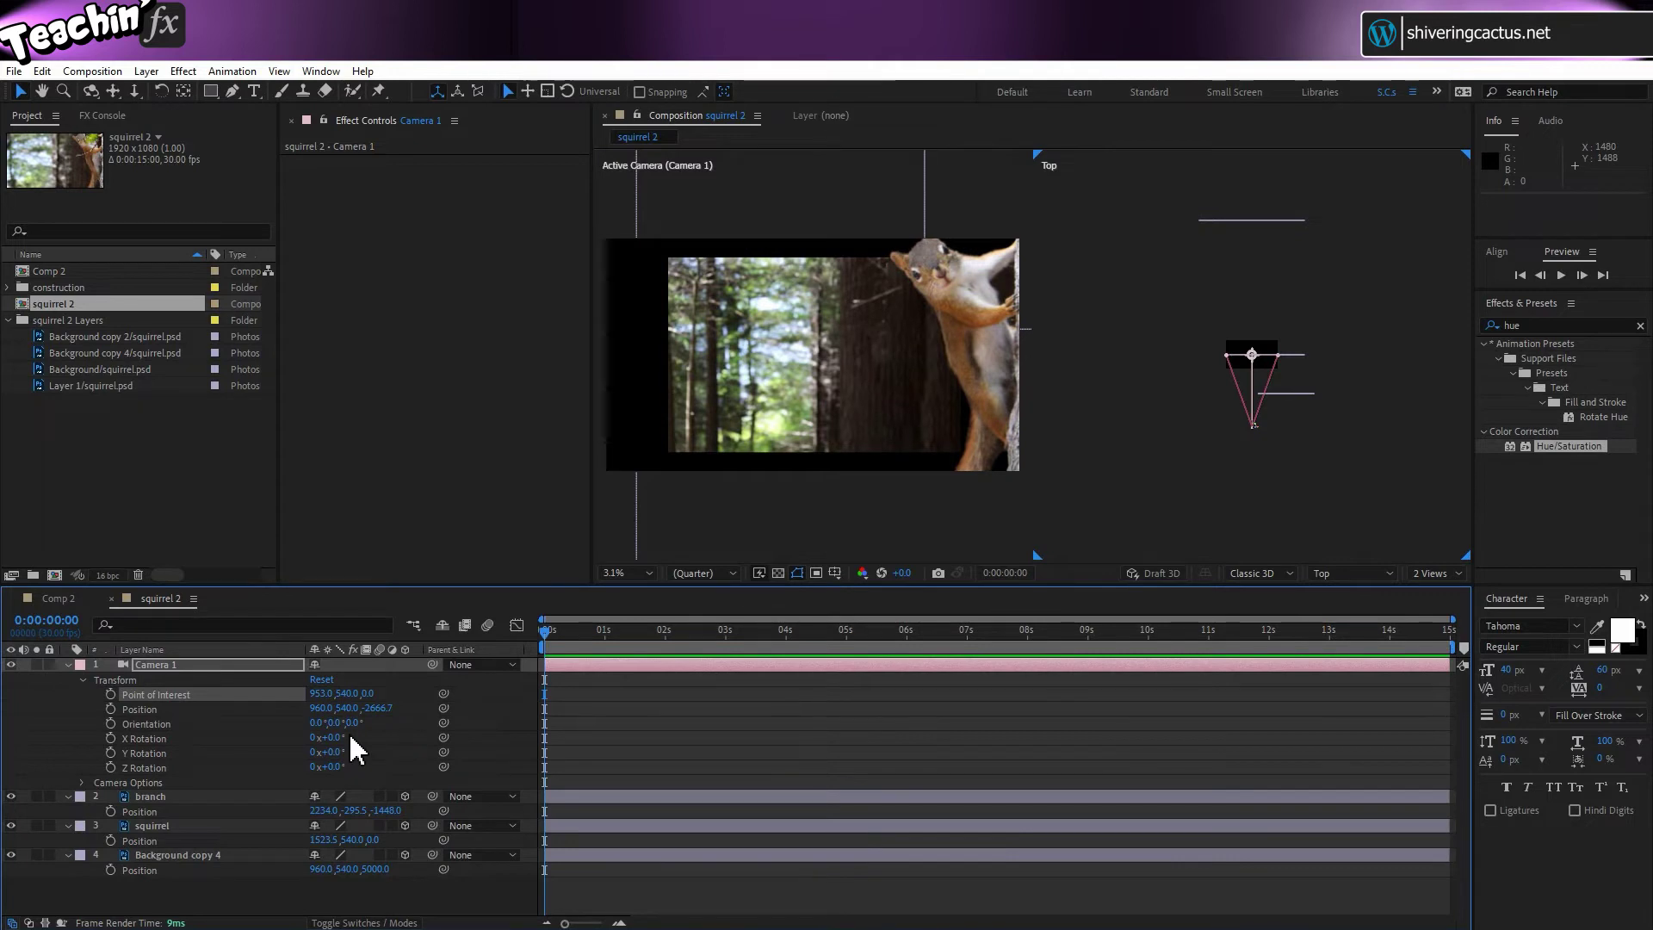
left_click(11, 825)
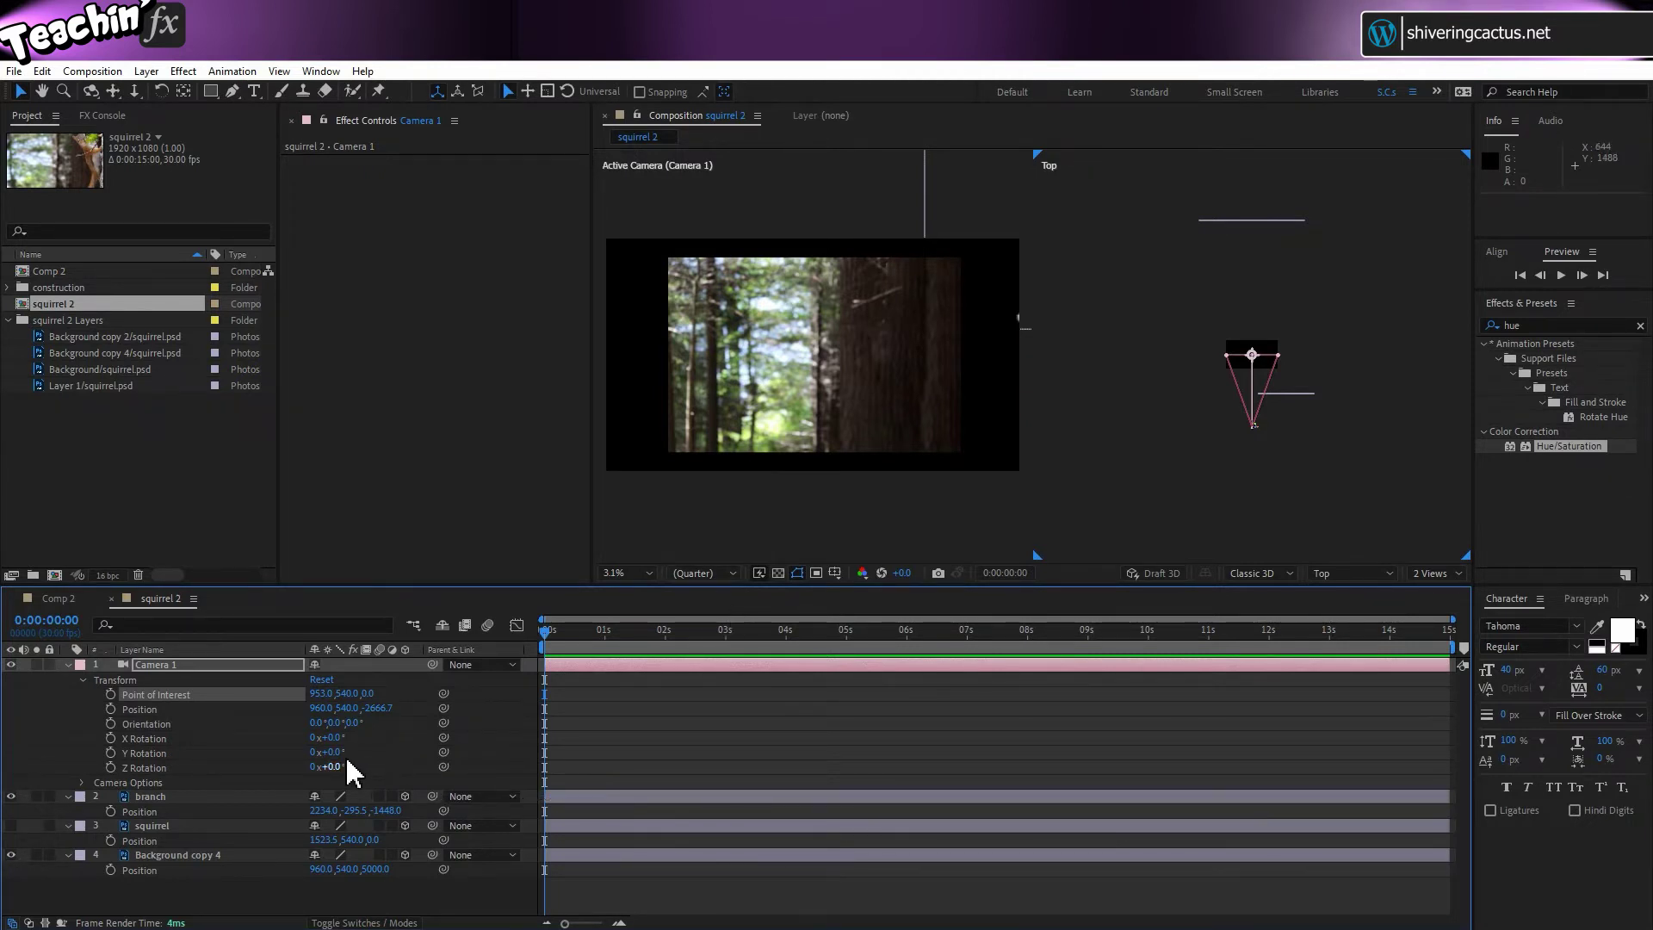
Scale the background up to fill the frame, then show the squirrel and move it to 1314, 540, 0.
left_click(947, 435)
left_click_drag(961, 451, 1030, 502)
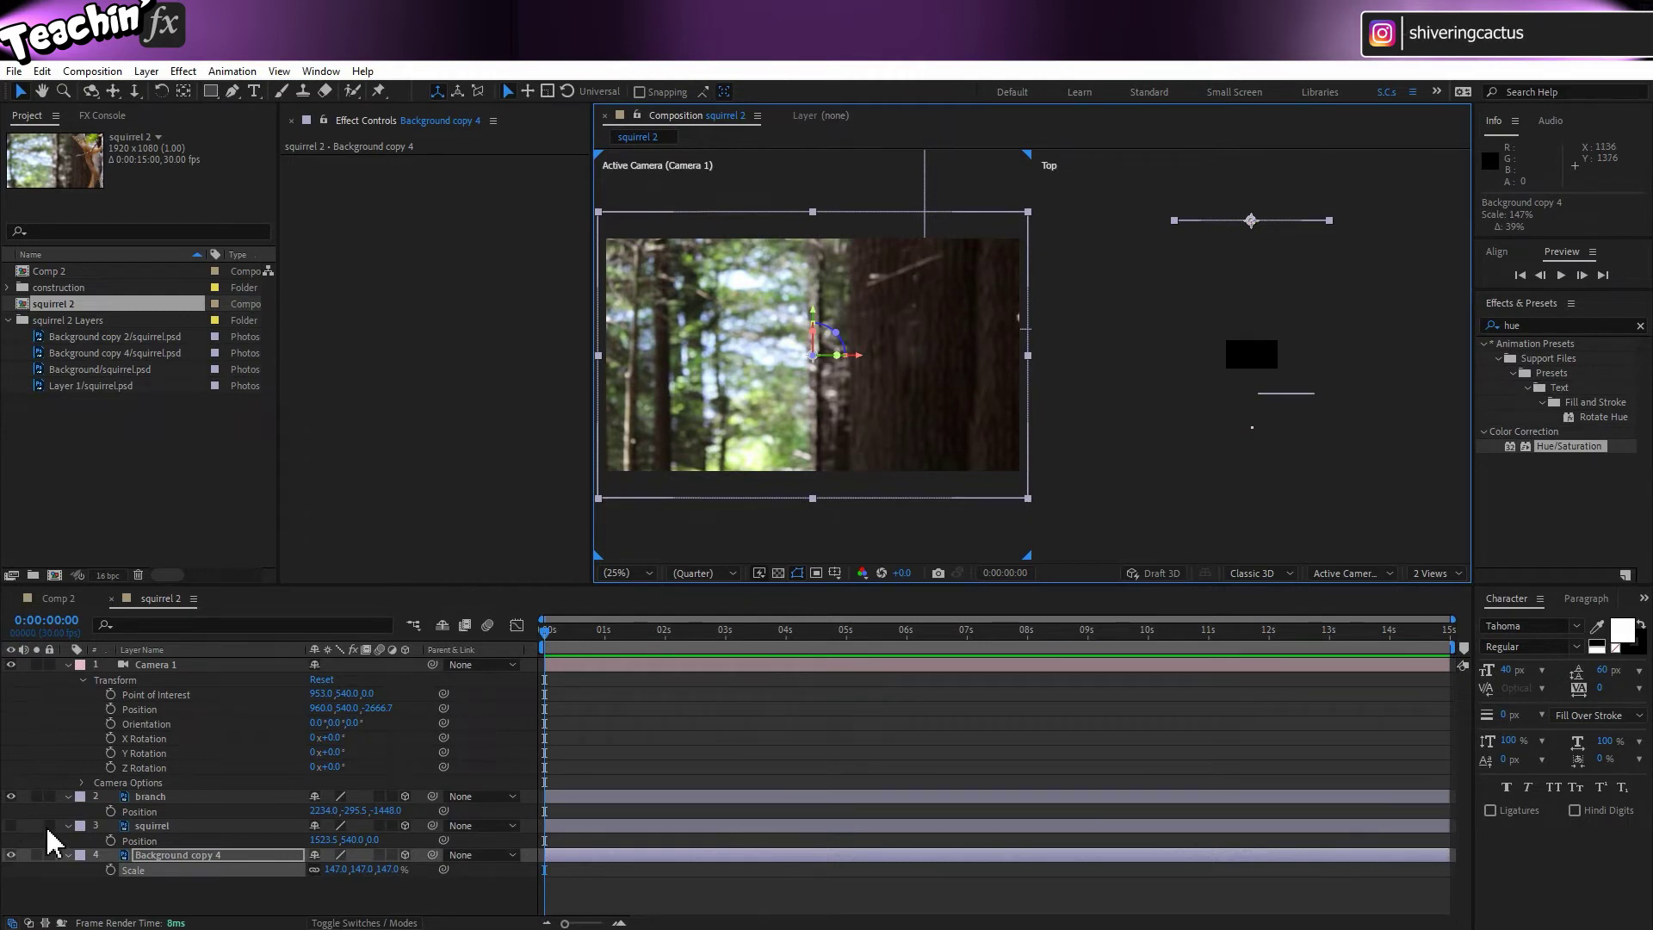
left_click(12, 826)
left_click(150, 826)
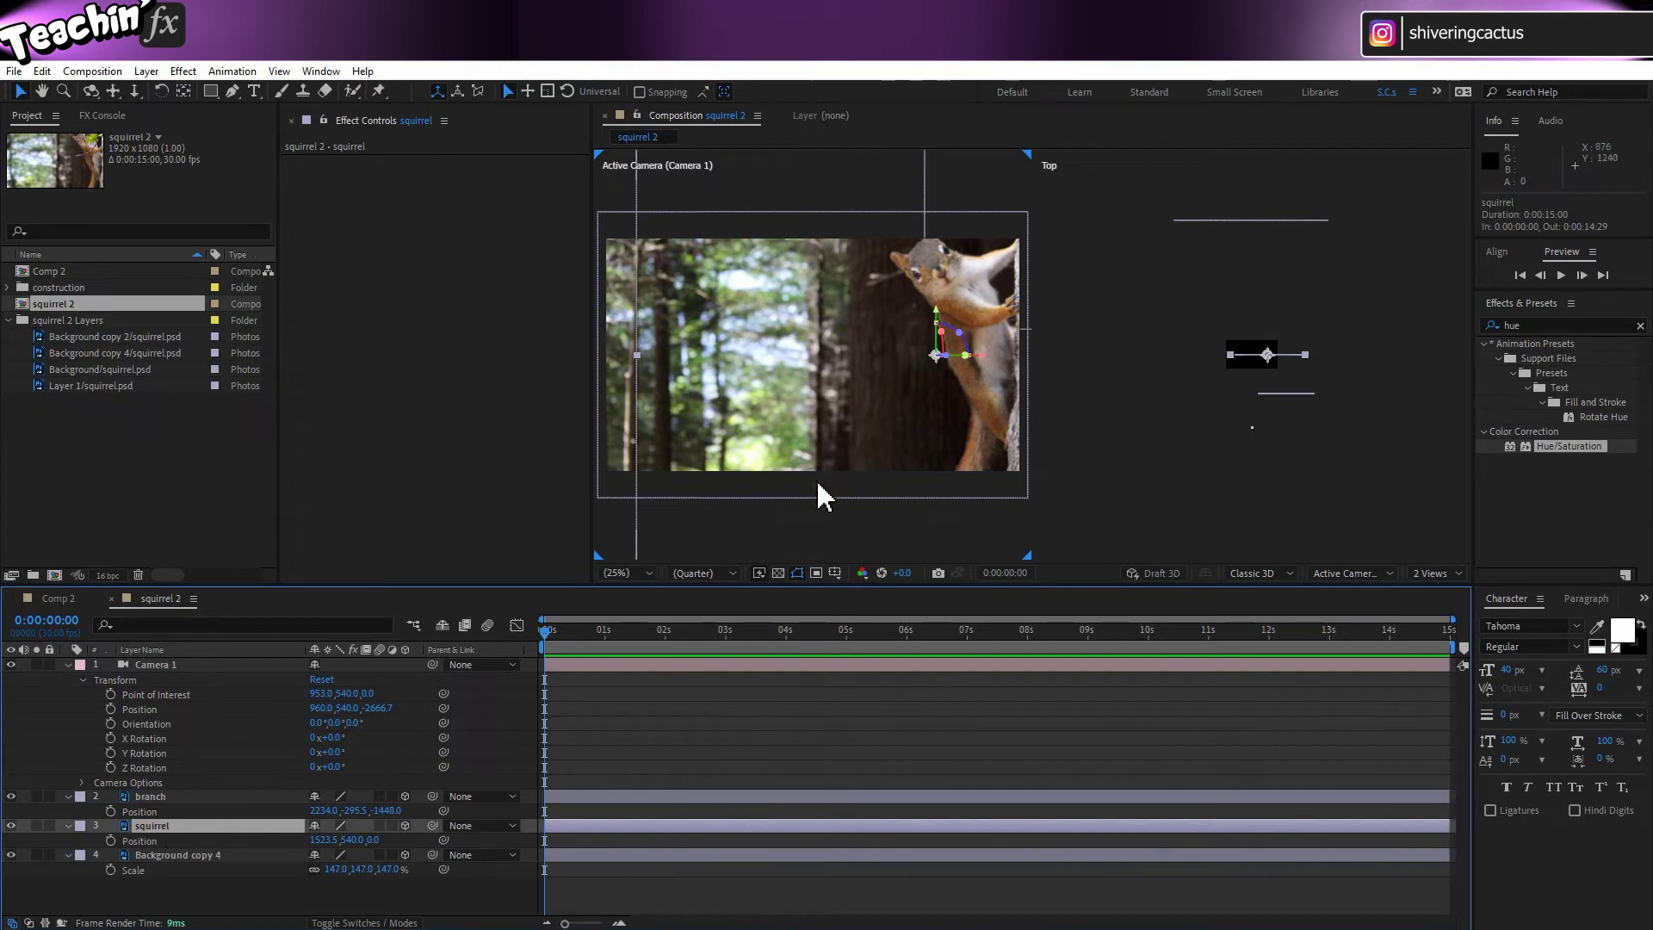
key("s")
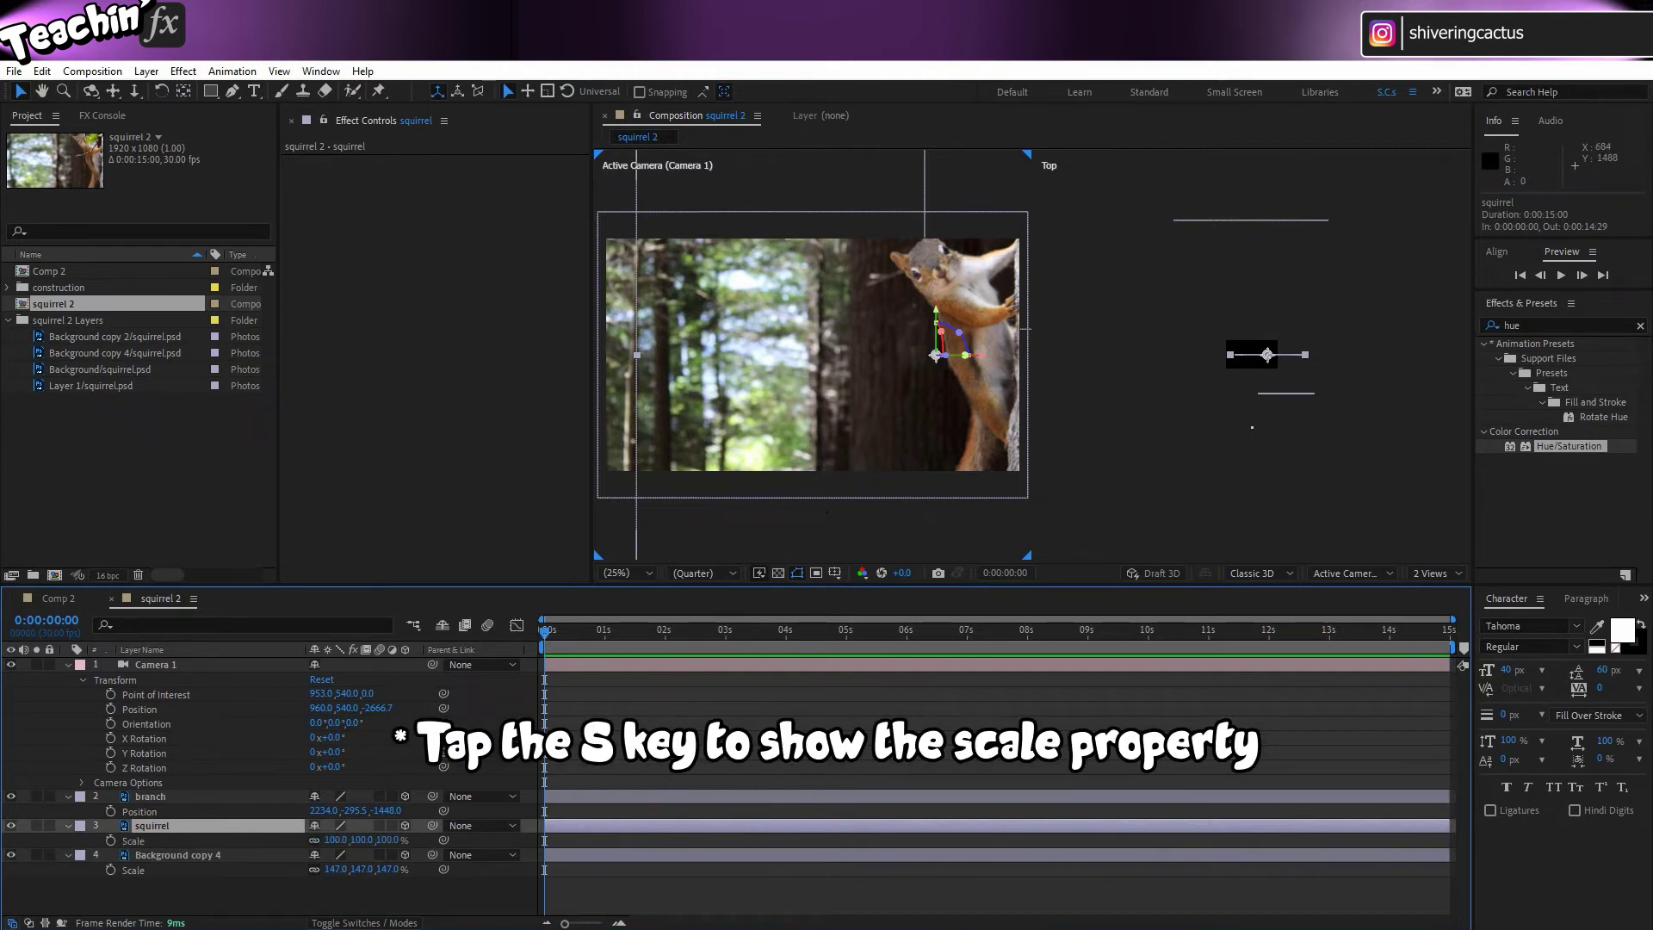
key("p")
left_click_drag(339, 848, 368, 848)
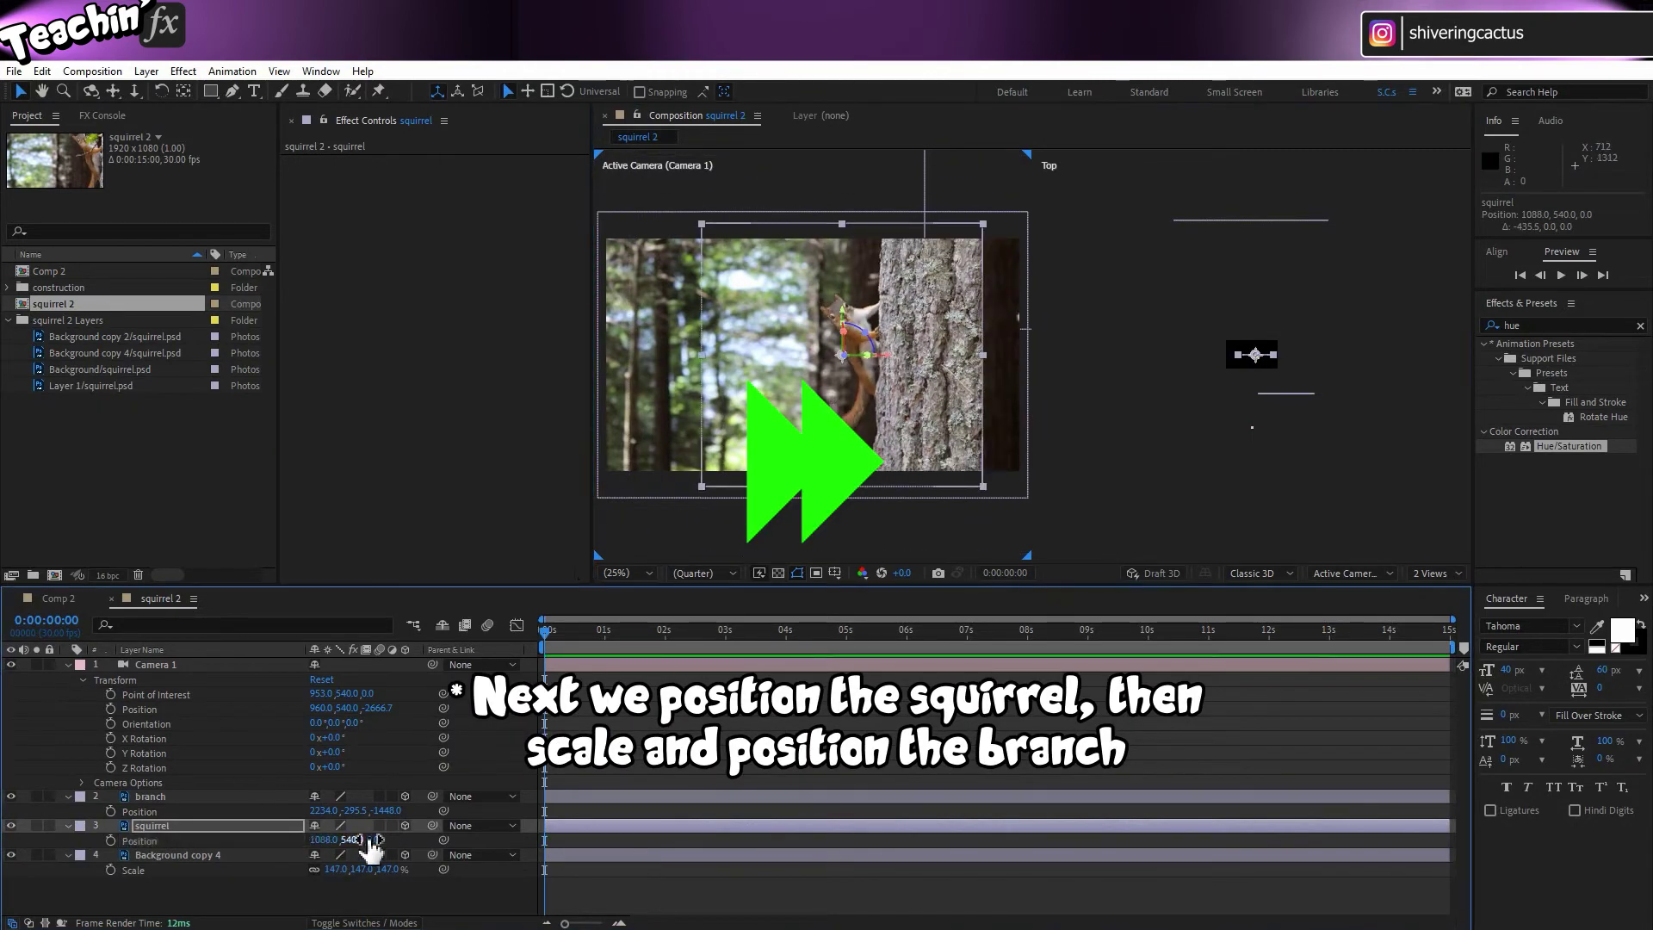
Scale the branch to 35%, rotate it across the trunk in front of the squirrel, and return to 1 View.
left_click_drag(1272, 395, 1345, 509)
key("s")
left_click_drag(332, 809, 293, 810)
key("w")
left_click_drag(1343, 511, 1283, 520)
key("F12")
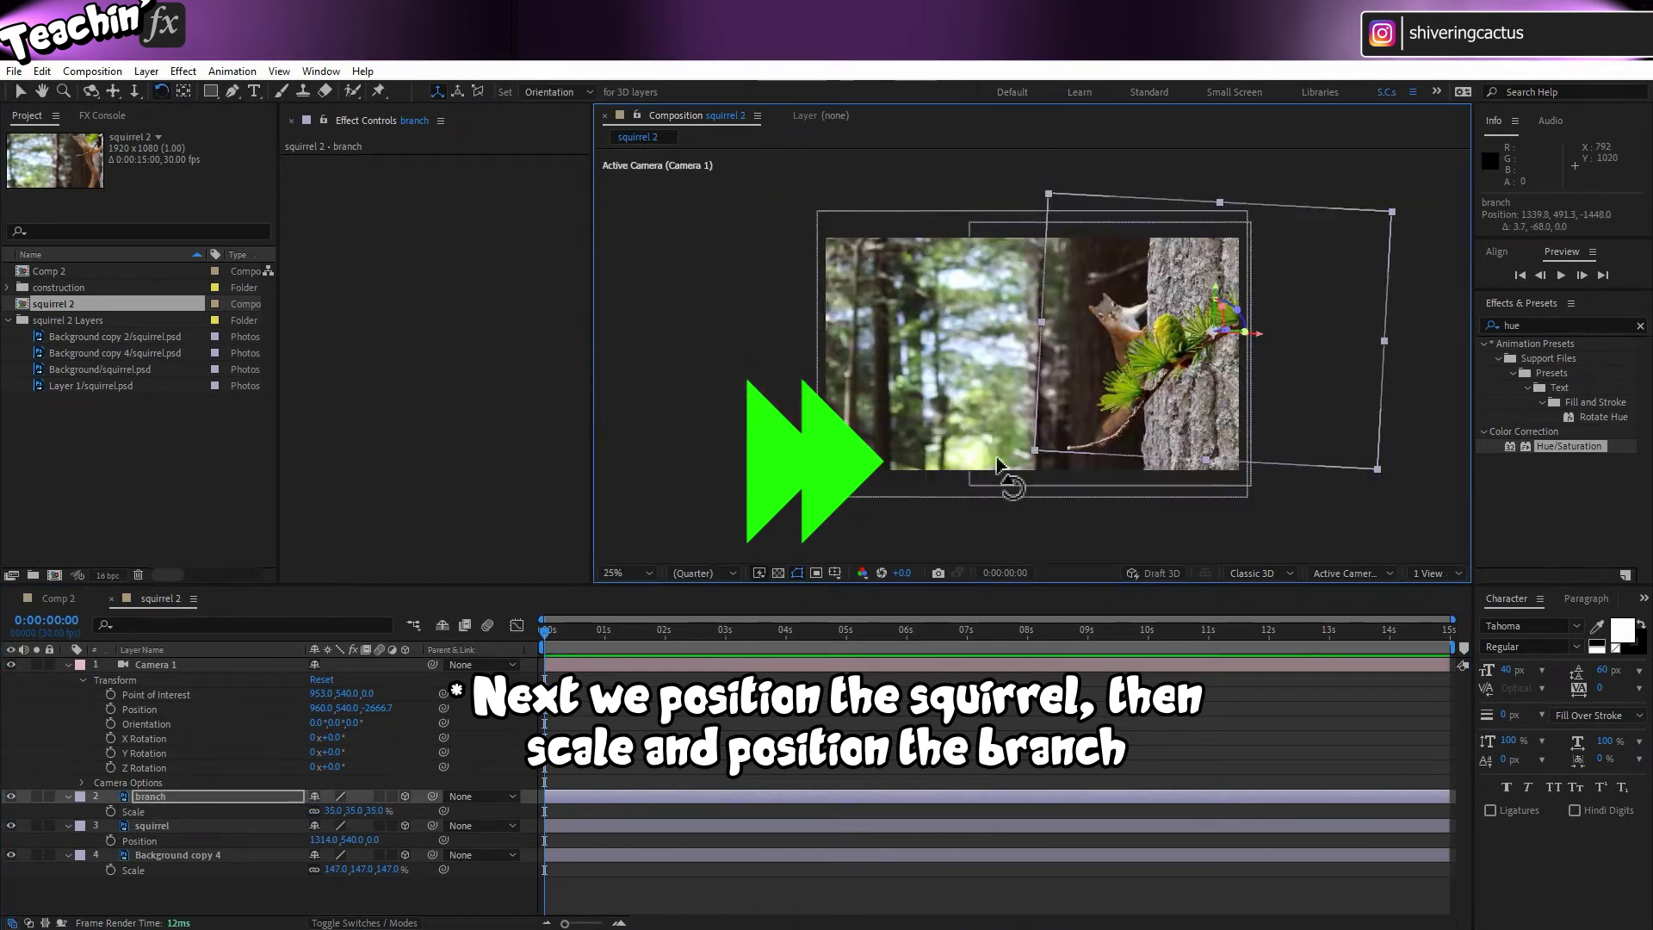
key("shift+slash")
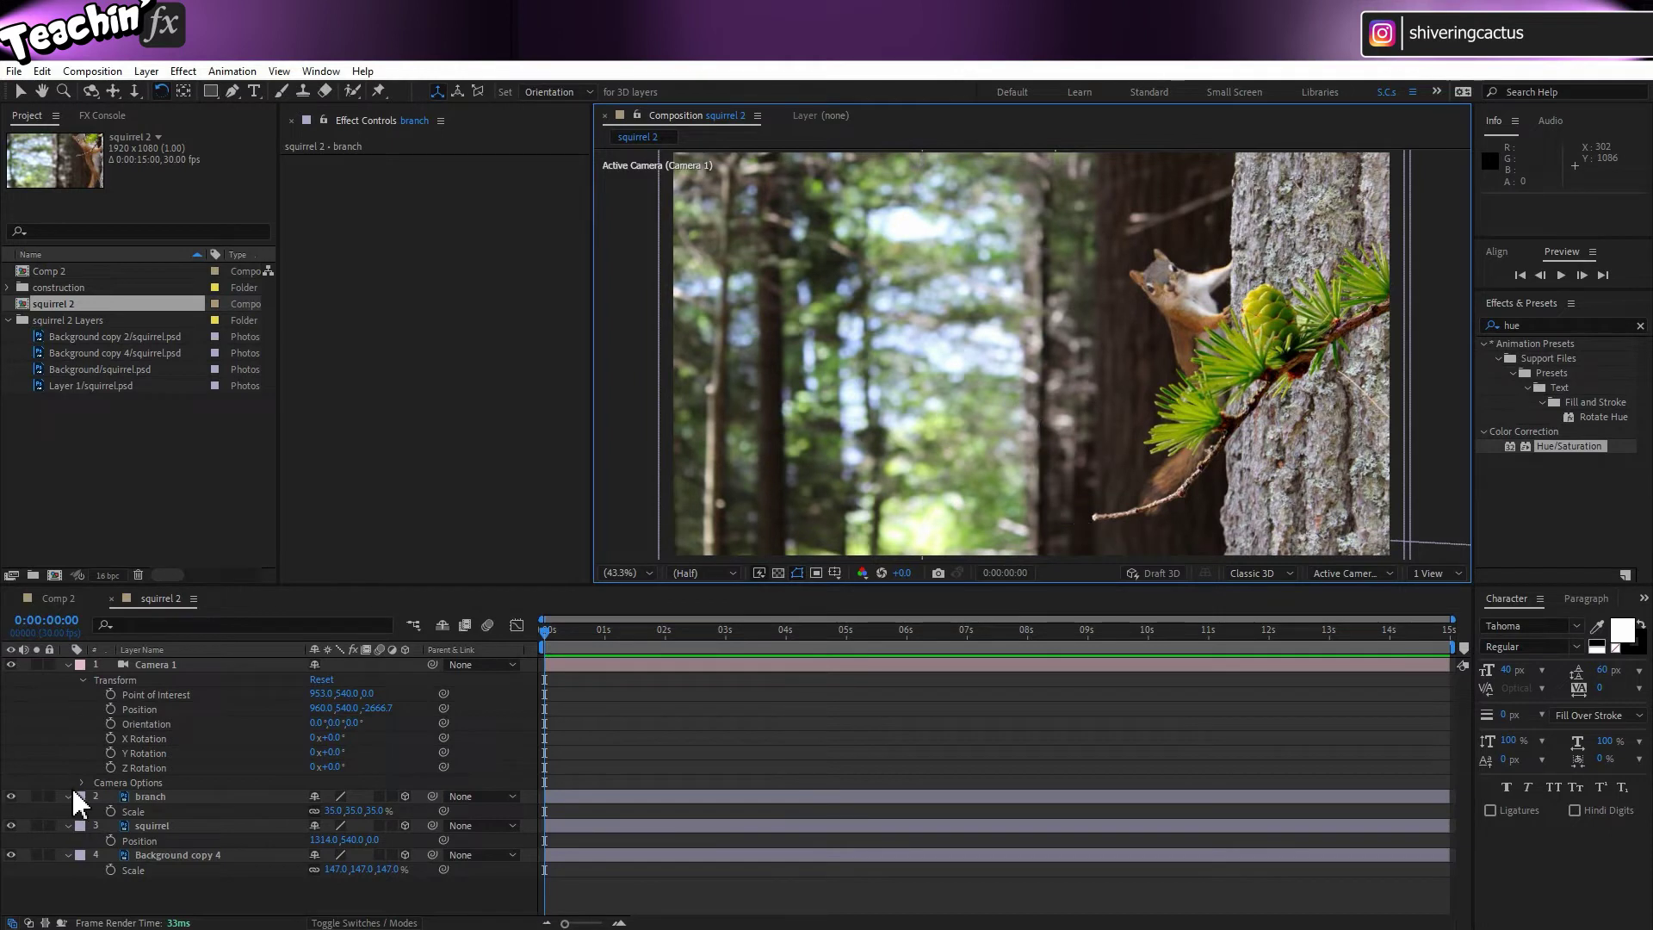
Keyframe Camera 1's Point of Interest and Position at 0 s, then move to 10 s.
left_click(110, 693)
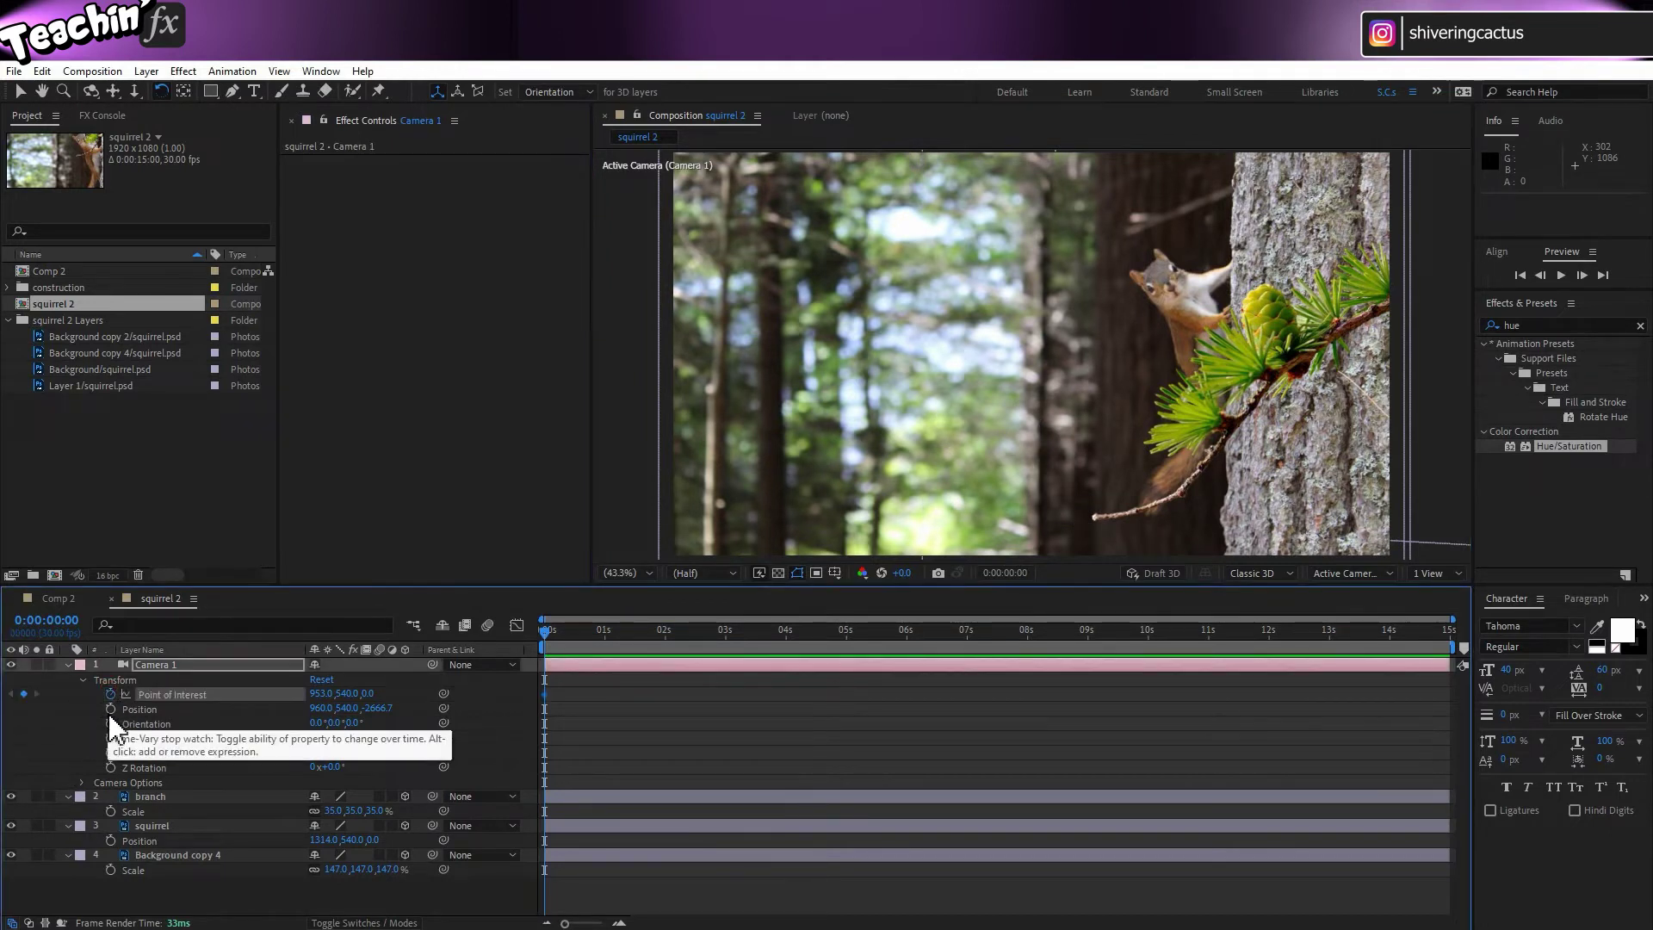
left_click(111, 709)
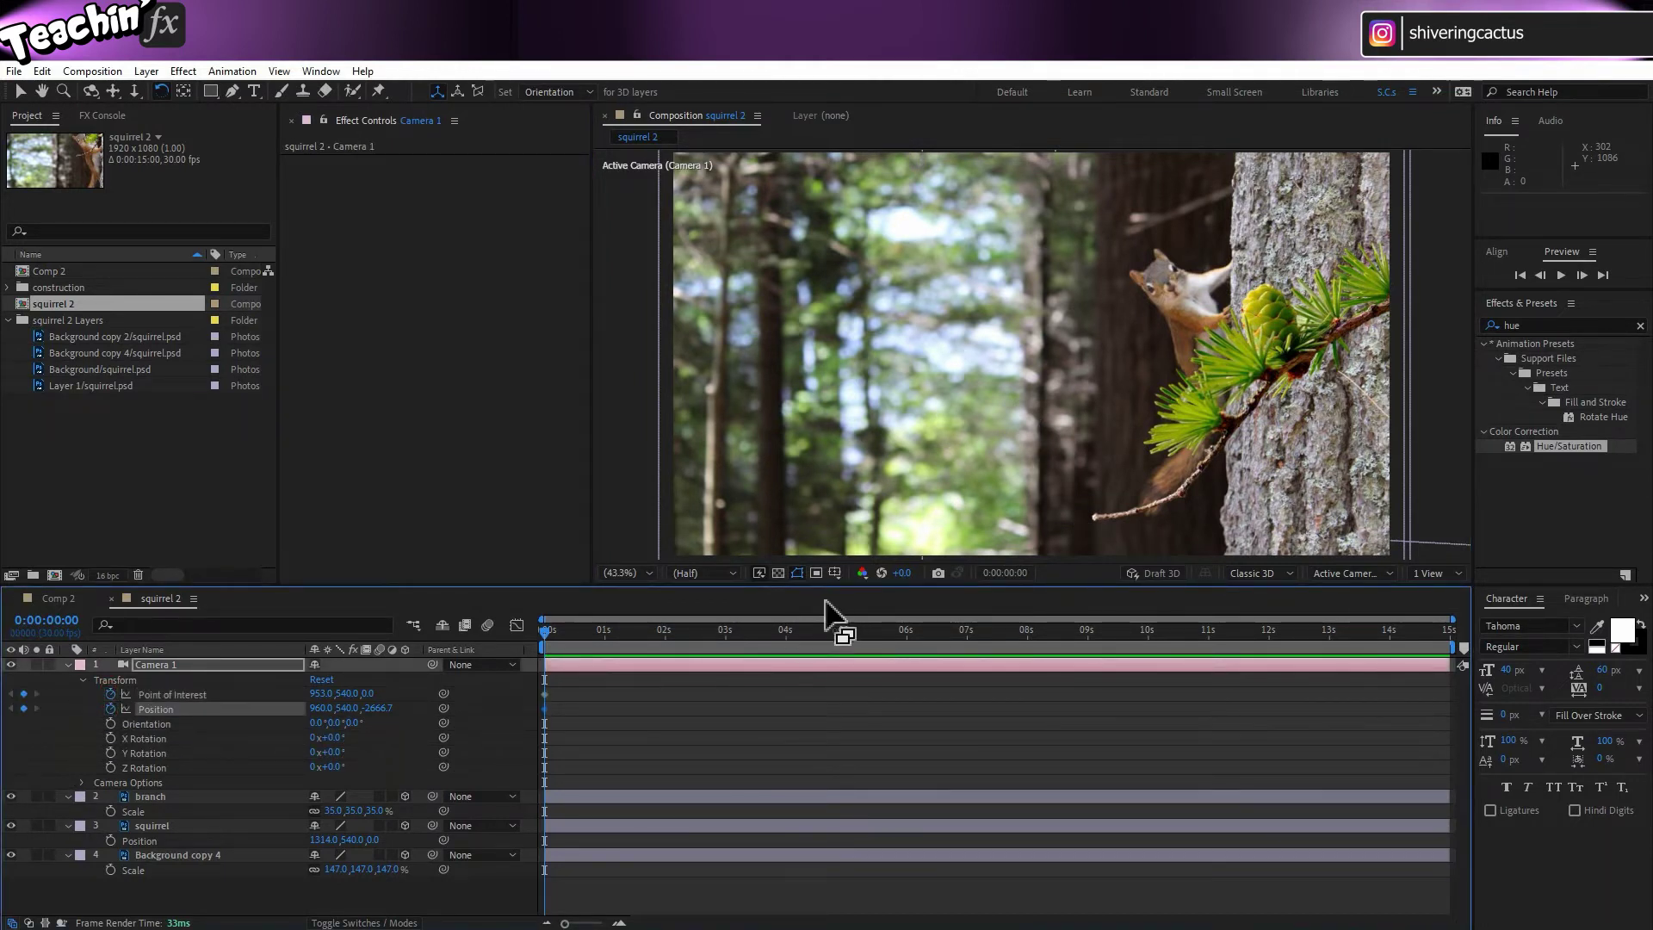
left_click_drag(568, 641, 1150, 606)
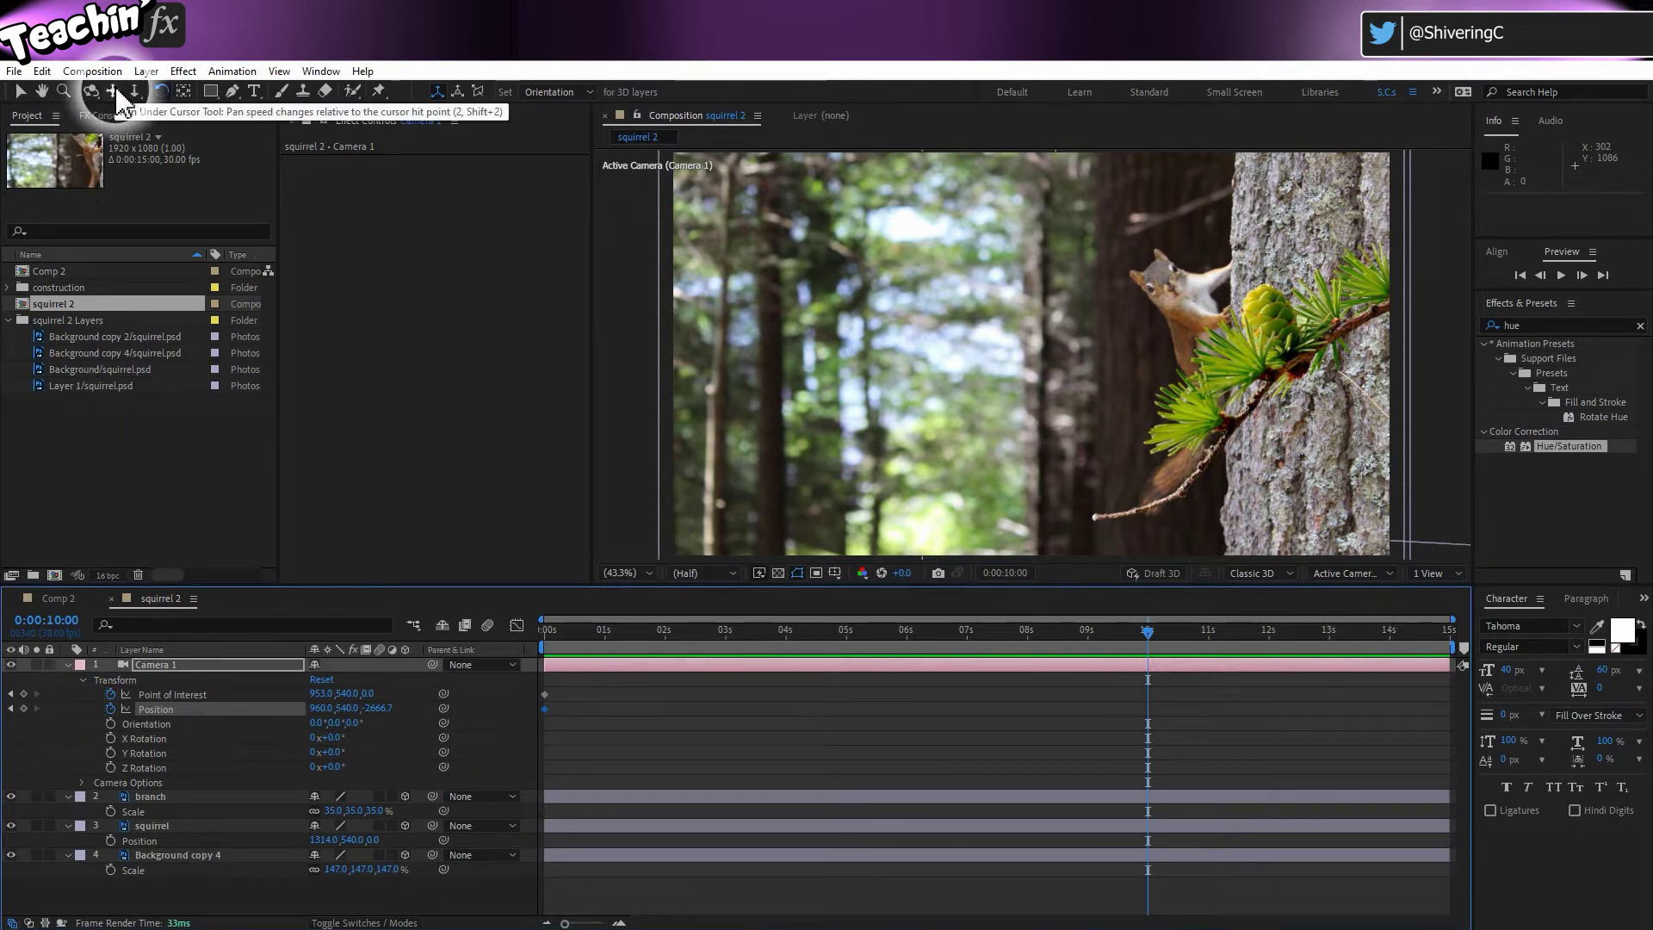
Dolly in, pan up and orbit the camera to frame the squirrel closely at 10 s.
left_click(133, 91)
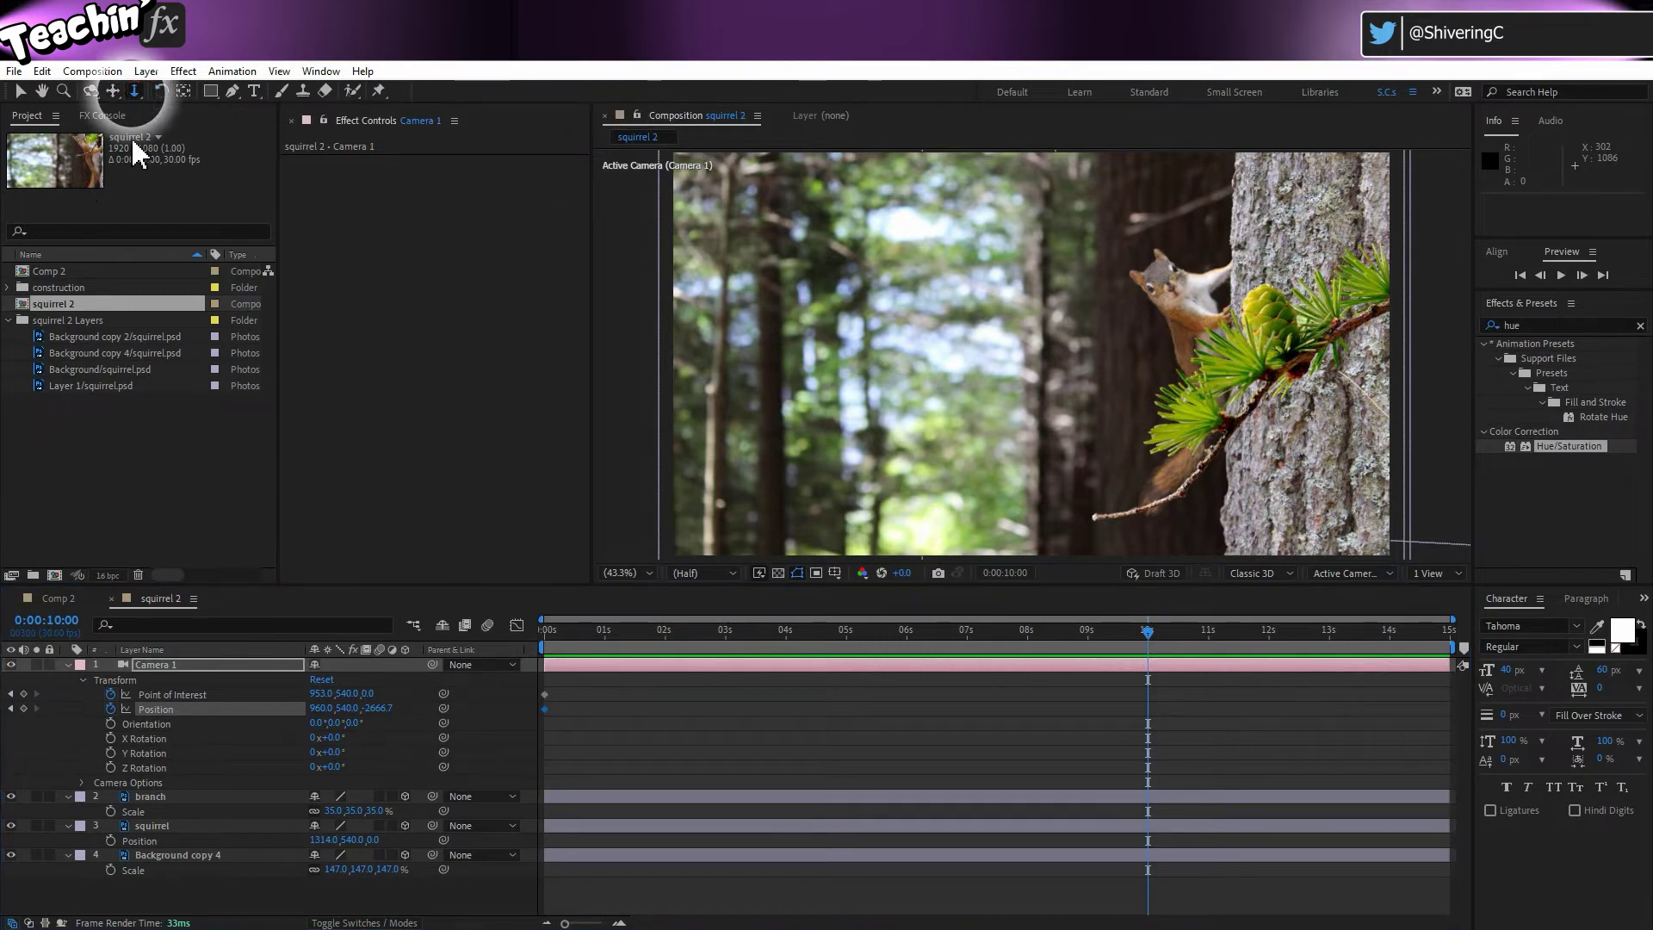
left_click(1256, 482)
left_click_drag(1256, 482, 1258, 376)
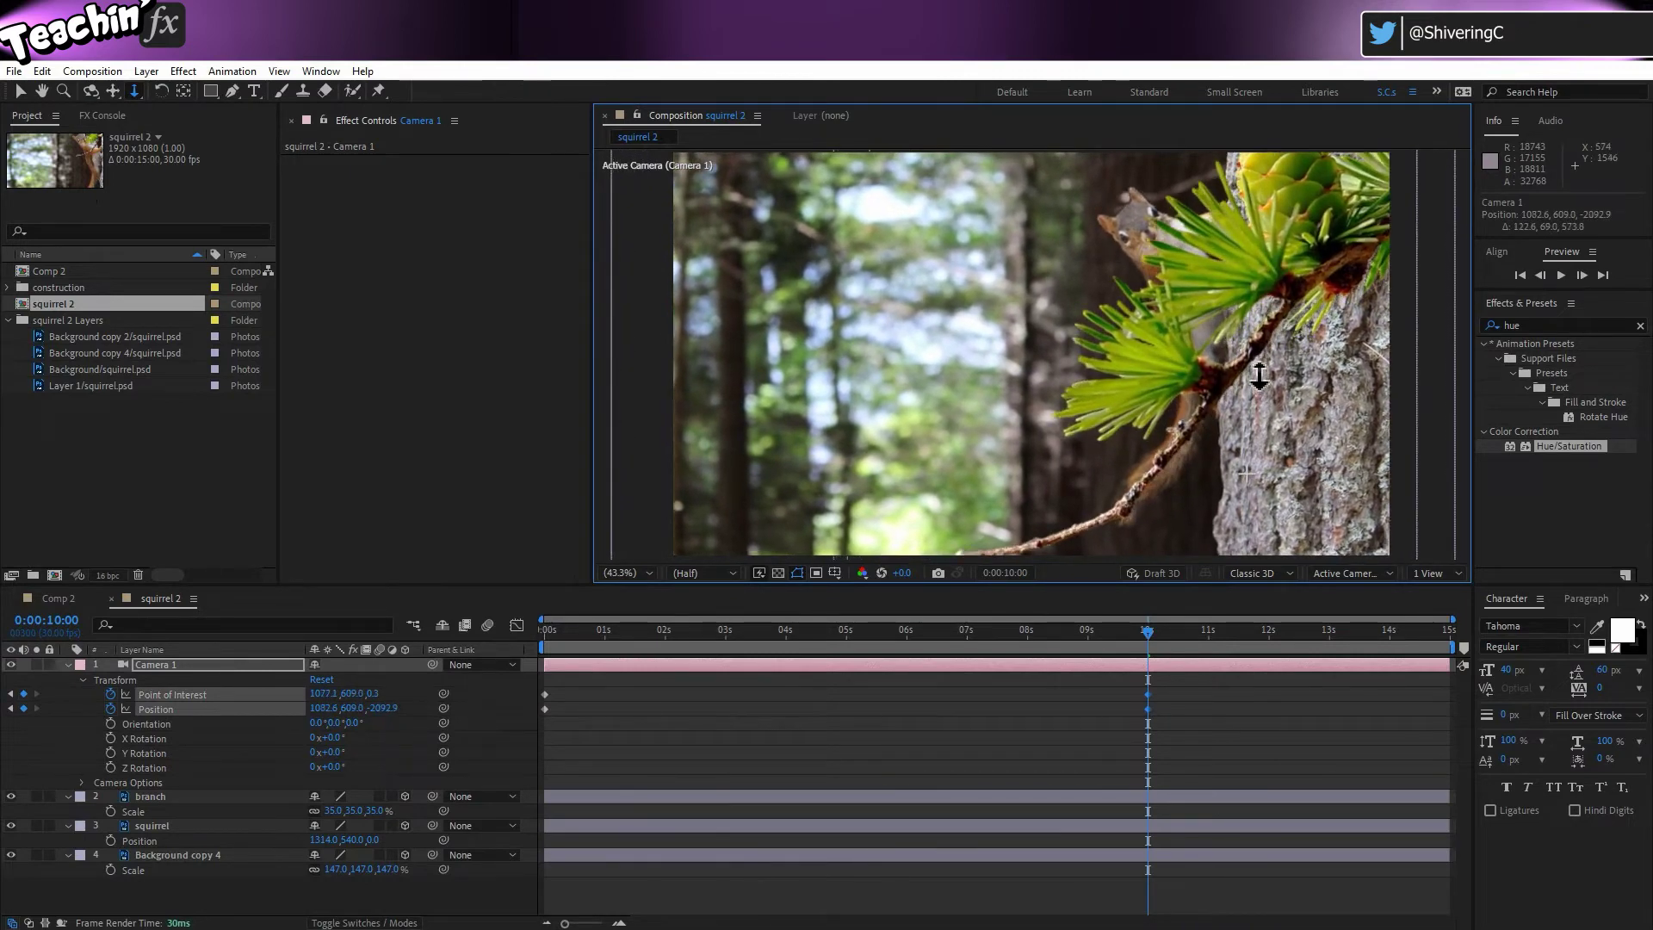
left_click(113, 90)
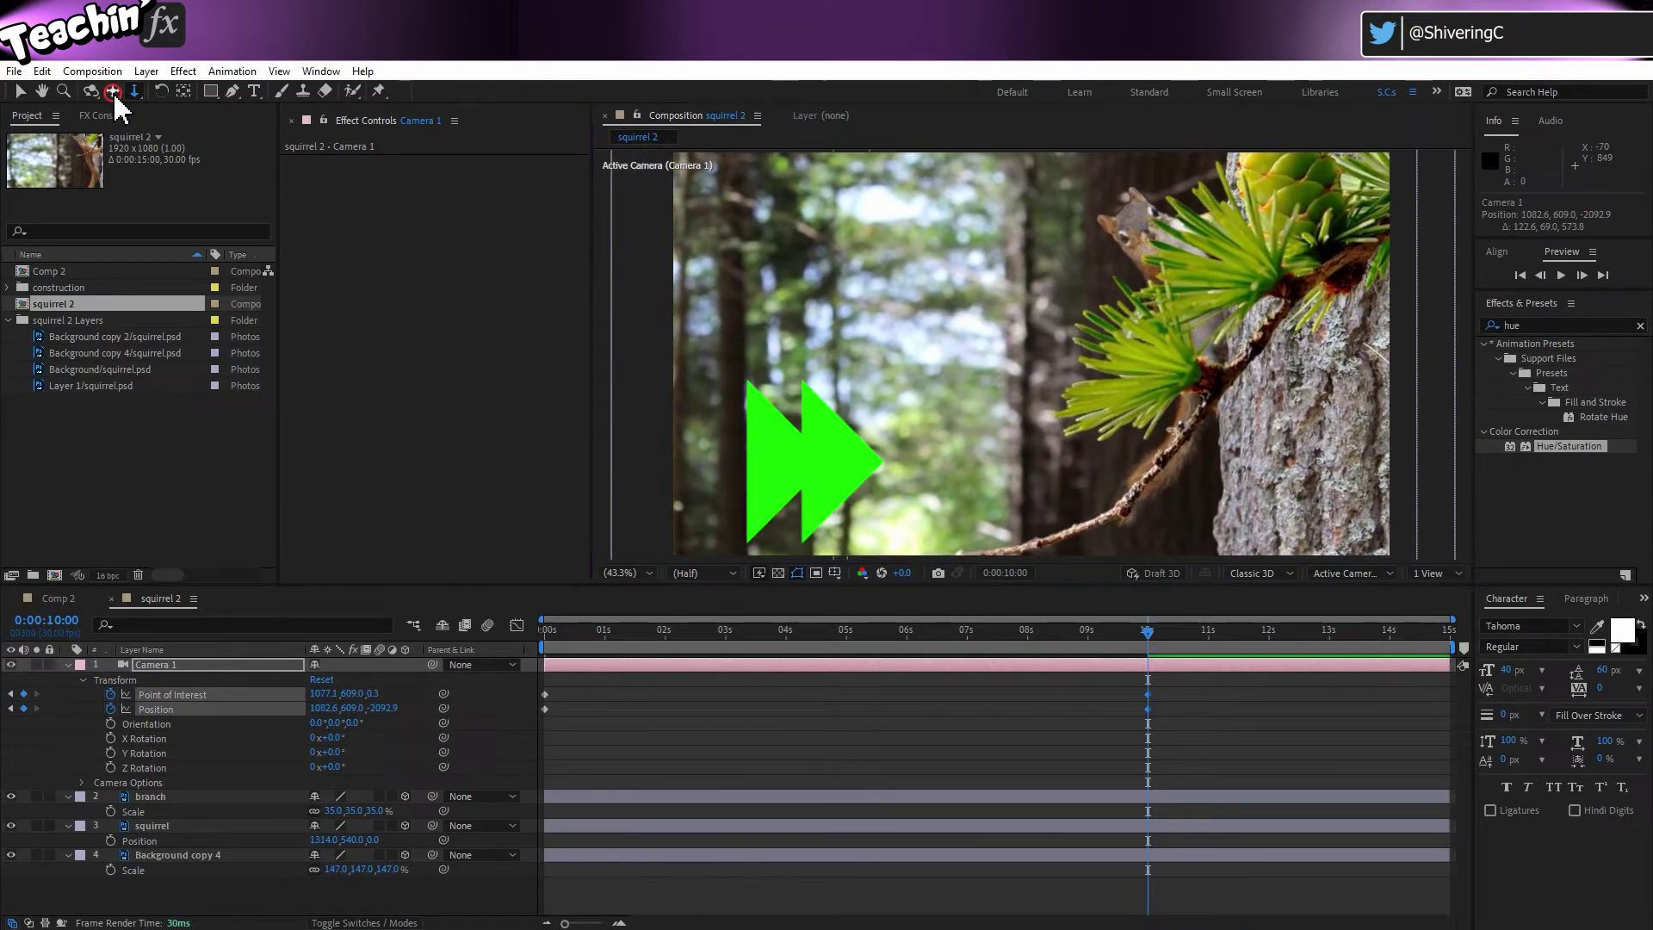
left_click_drag(1283, 431, 1279, 587)
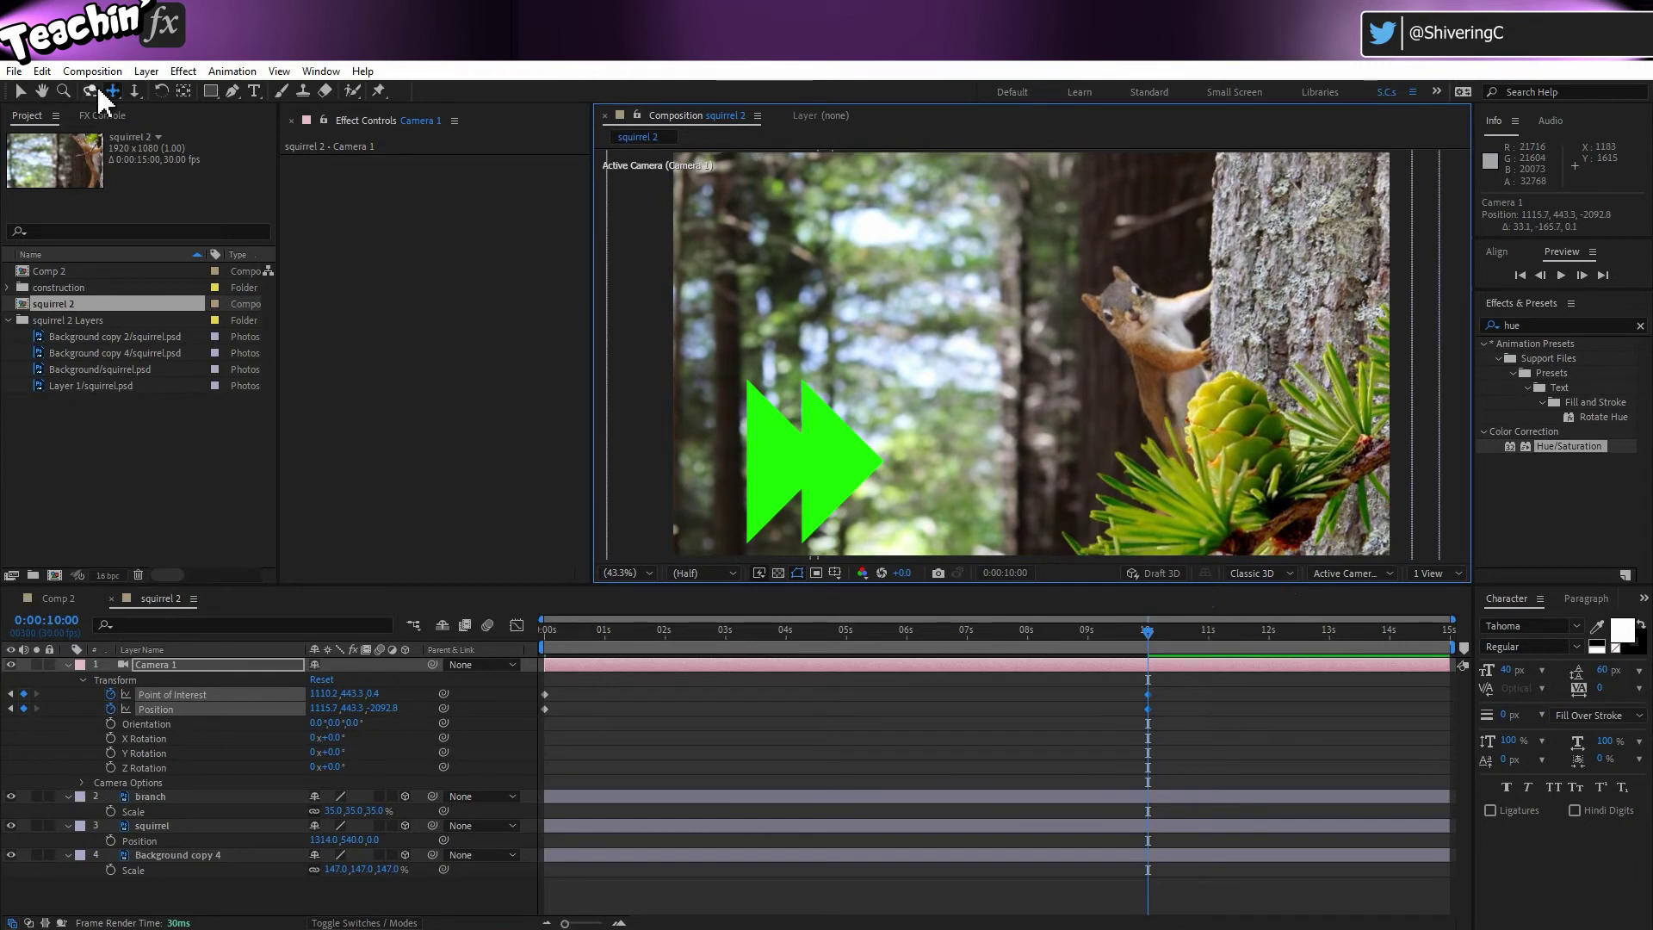
left_click(90, 90)
left_click_drag(990, 403, 1022, 418)
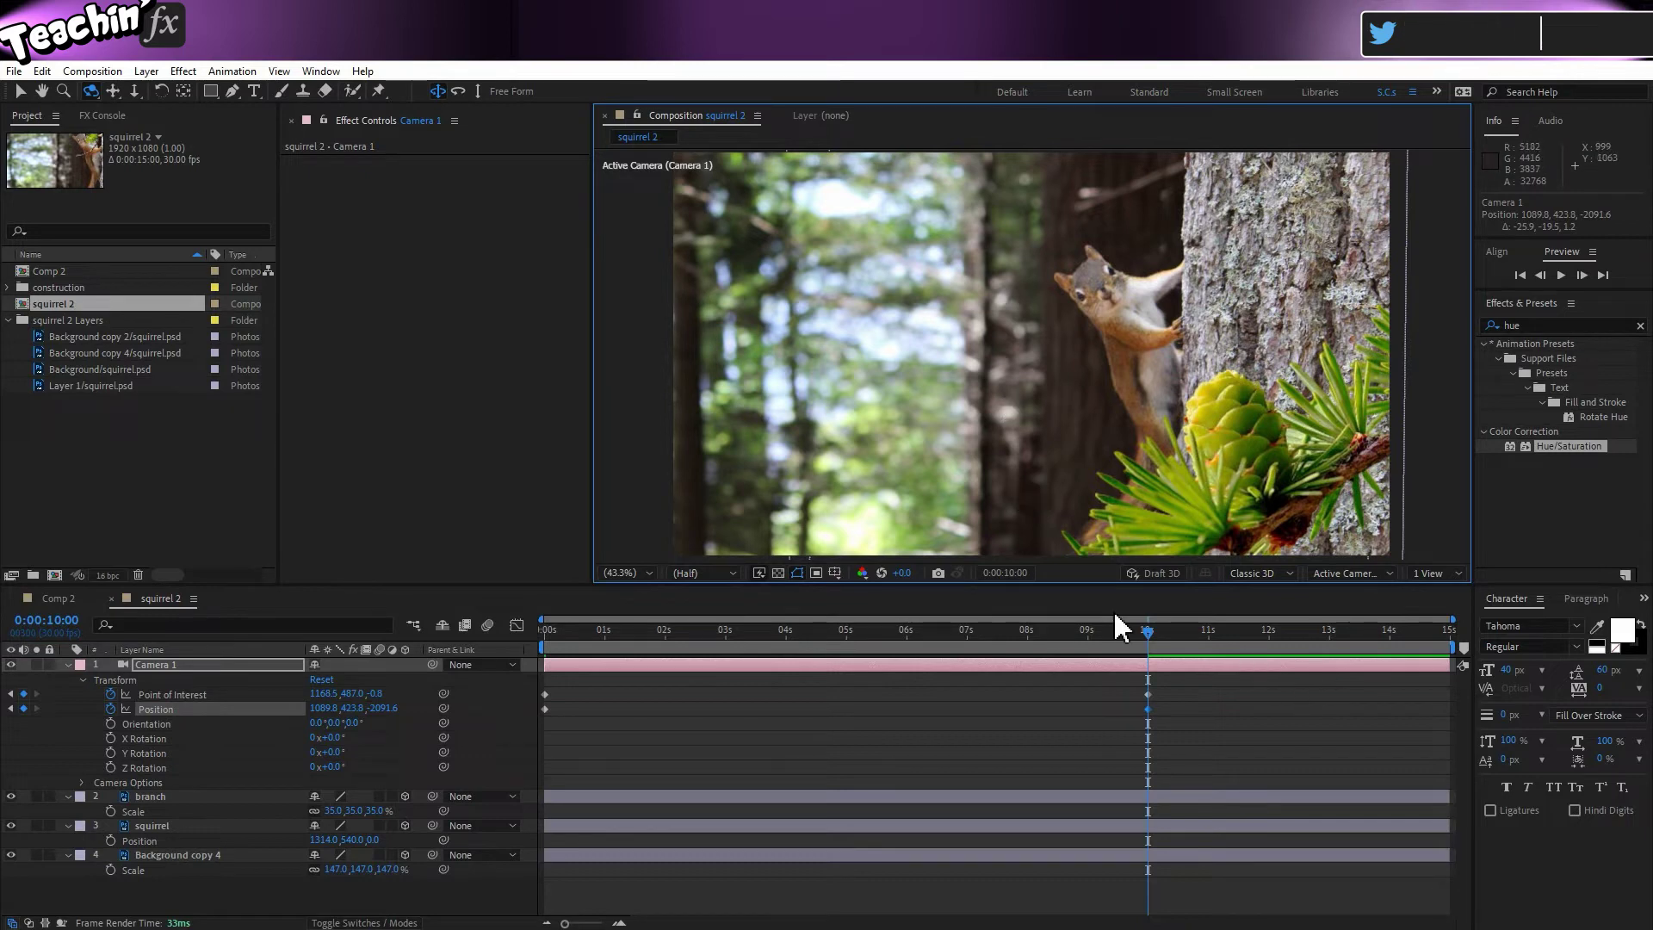
left_click_drag(1150, 630, 368, 627)
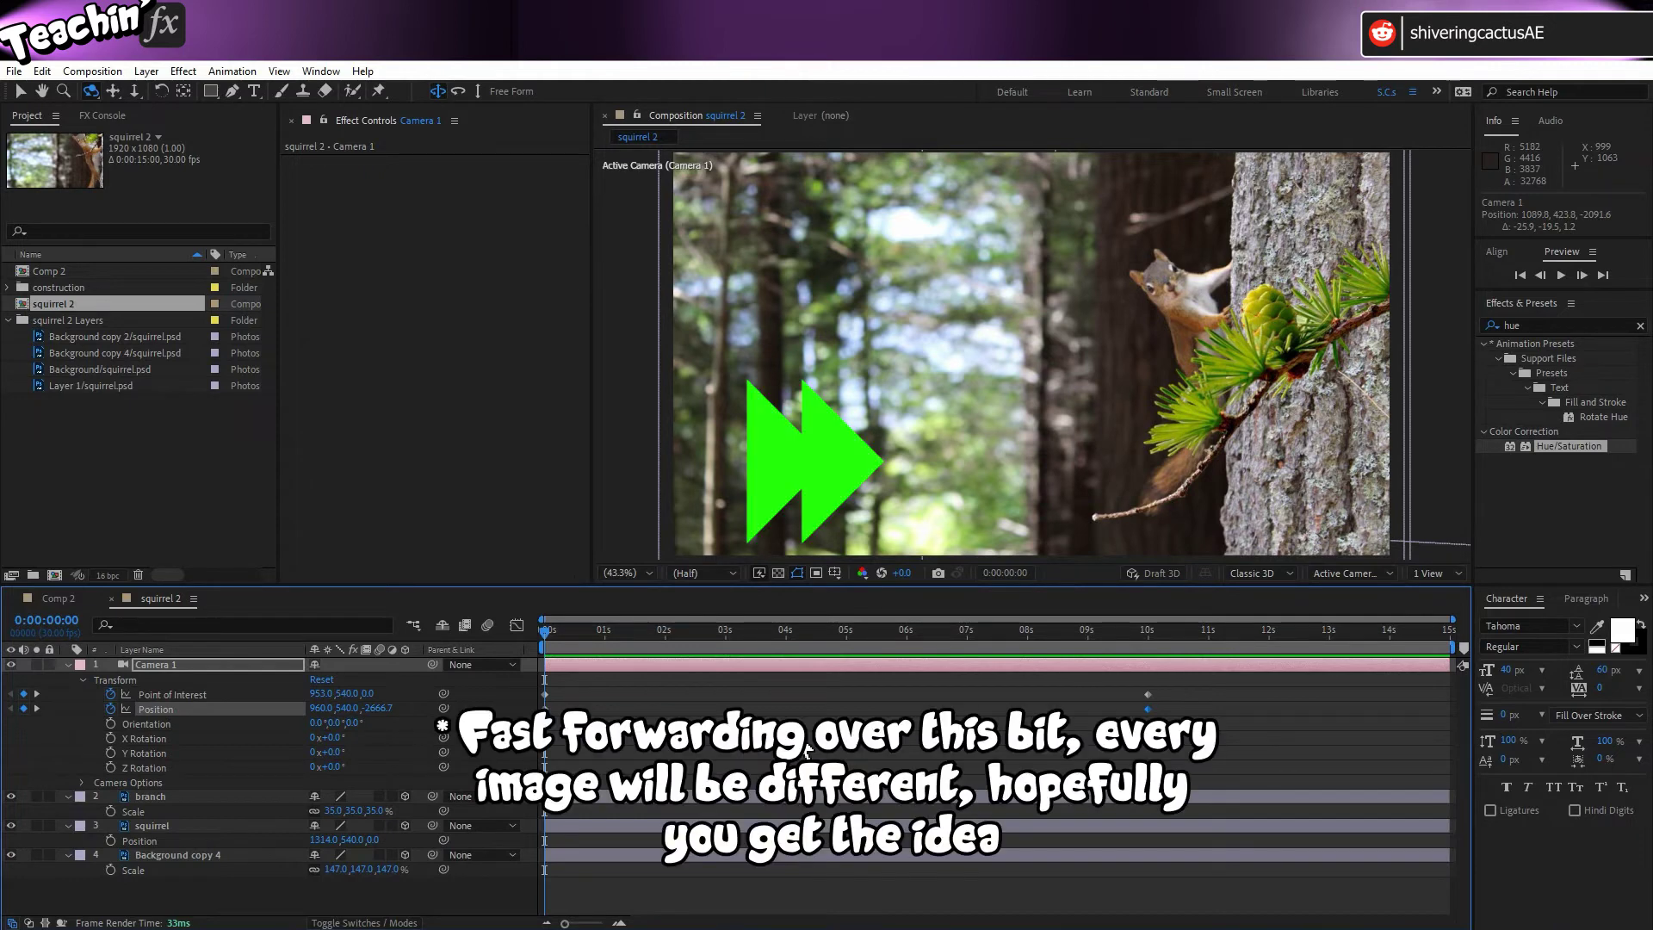
Apply Hue/Saturation to the branch layer and lower Master Saturation to -47.
left_click_drag(1584, 456, 150, 796)
left_click_drag(465, 318, 390, 313)
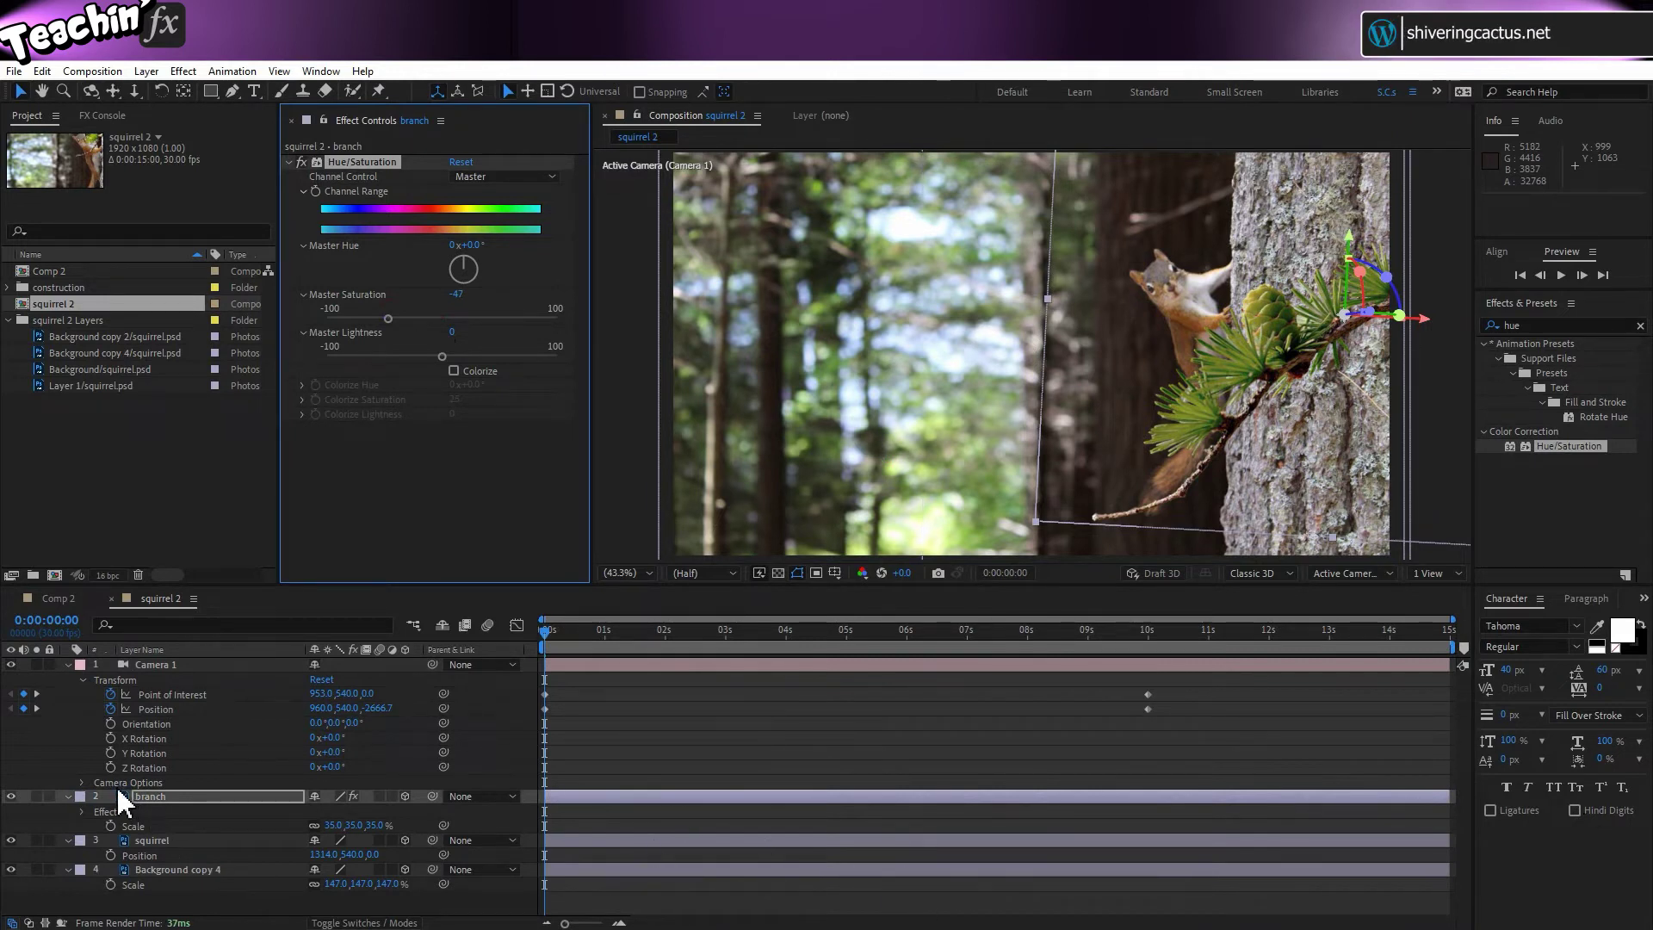
Turn on Camera 1's Depth of Field and raise Blur Level to 373%.
left_click(82, 782)
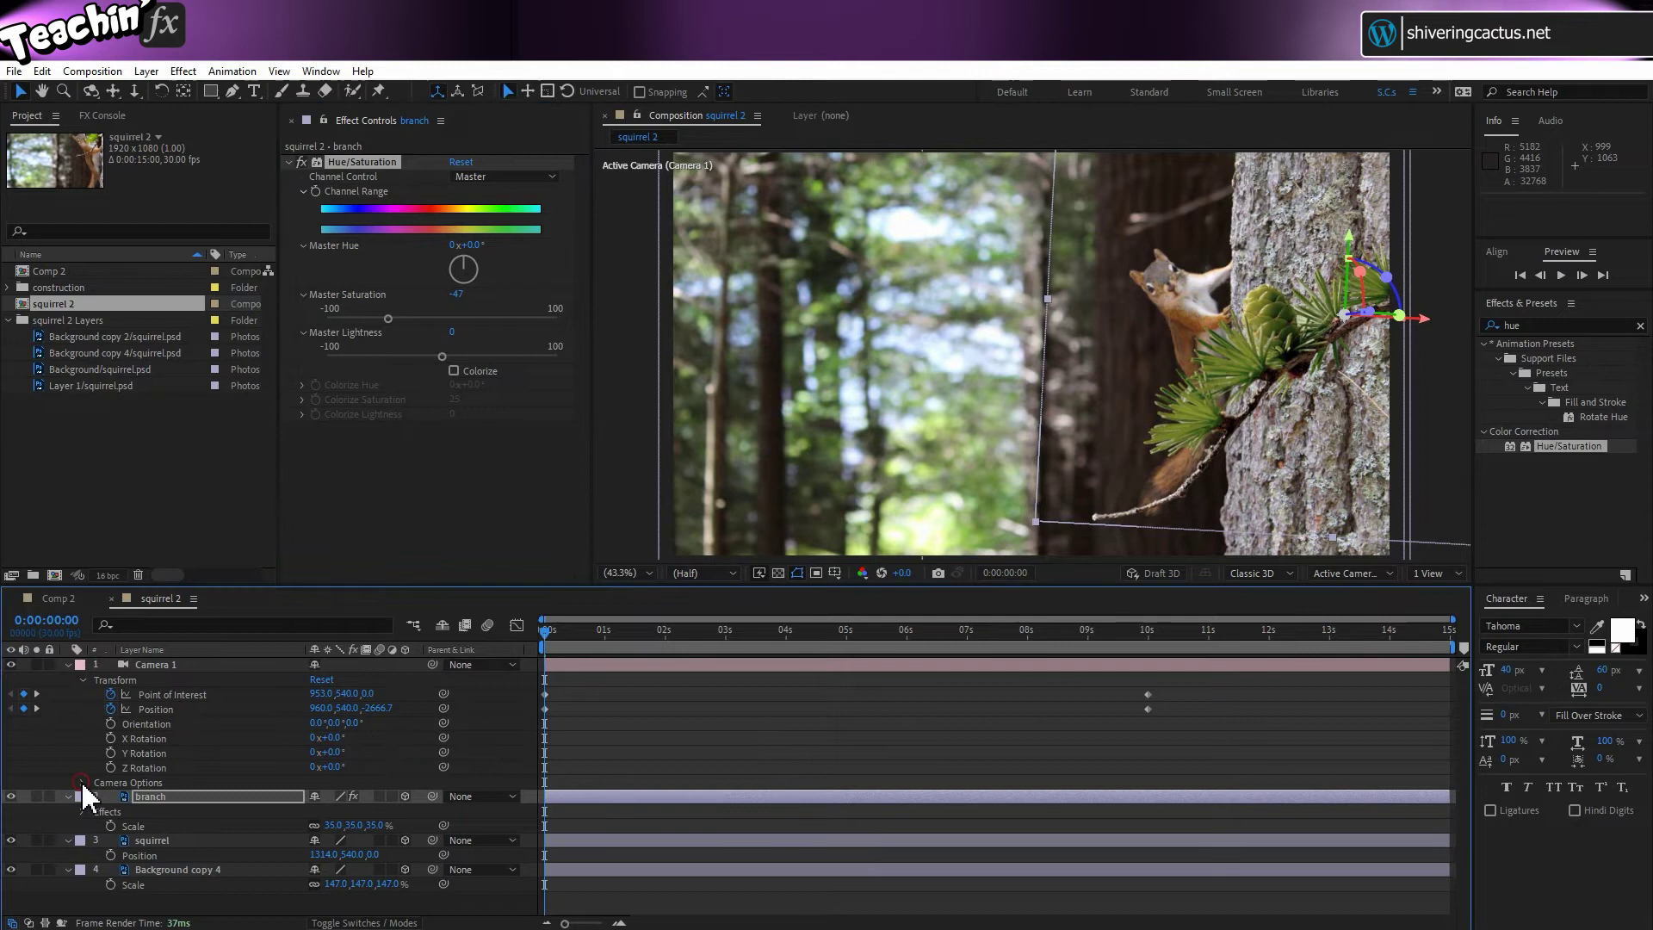
scroll(84, 790, "down", 2)
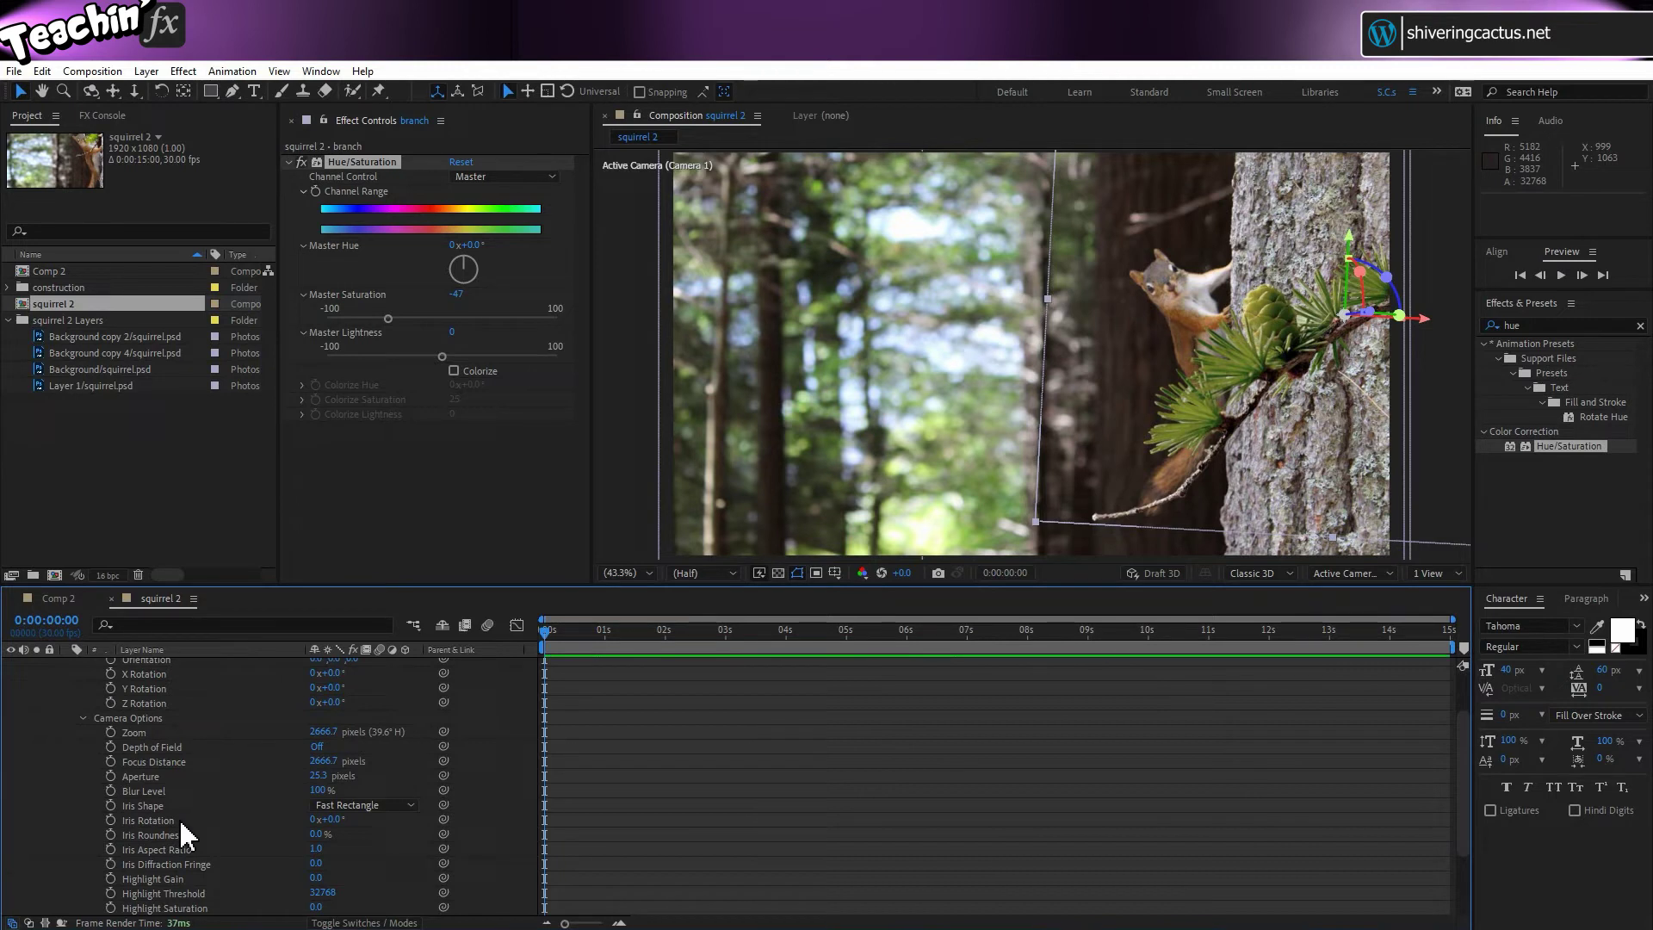
left_click(318, 747)
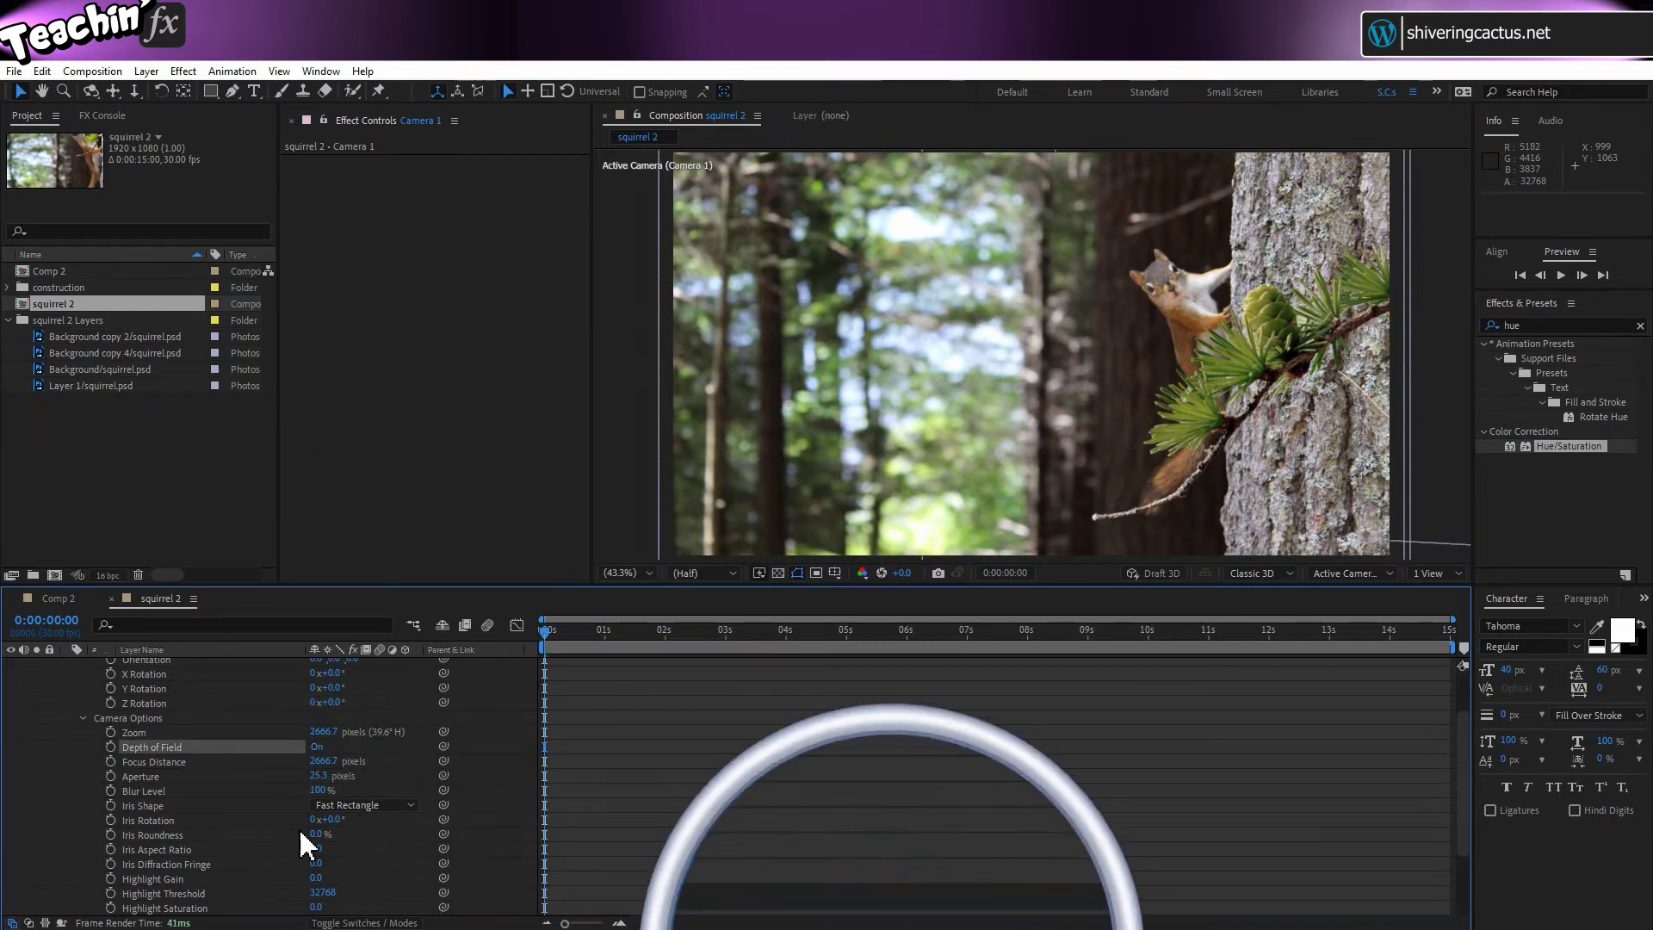
left_click_drag(322, 790, 534, 771)
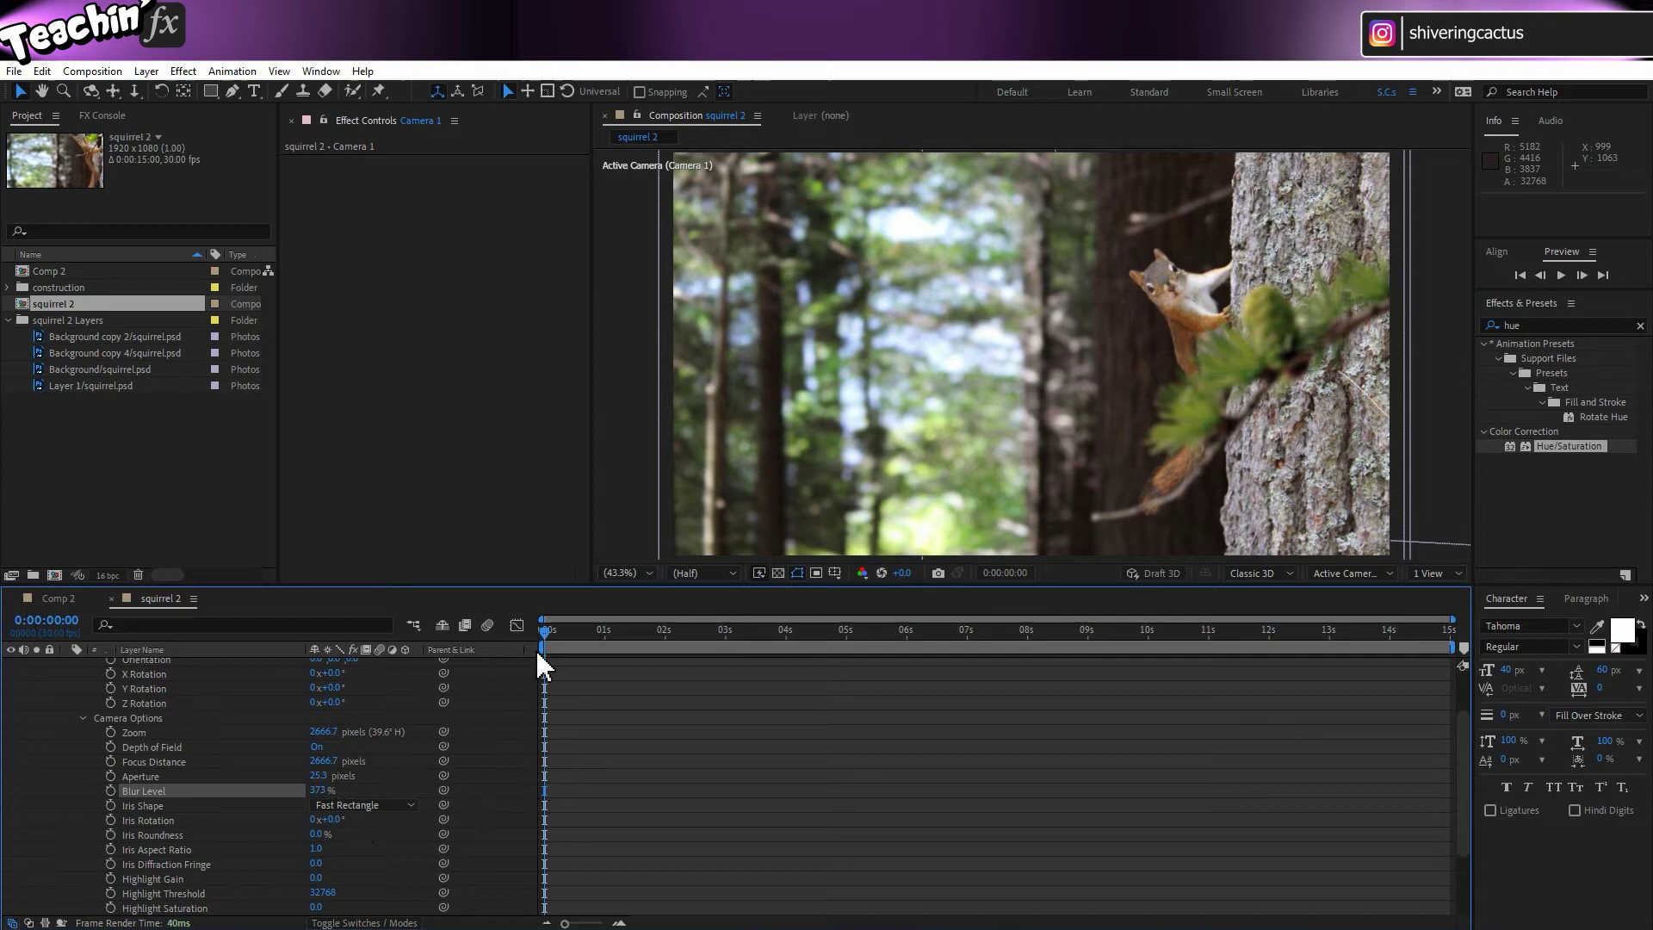
left_click_drag(551, 635, 1348, 647)
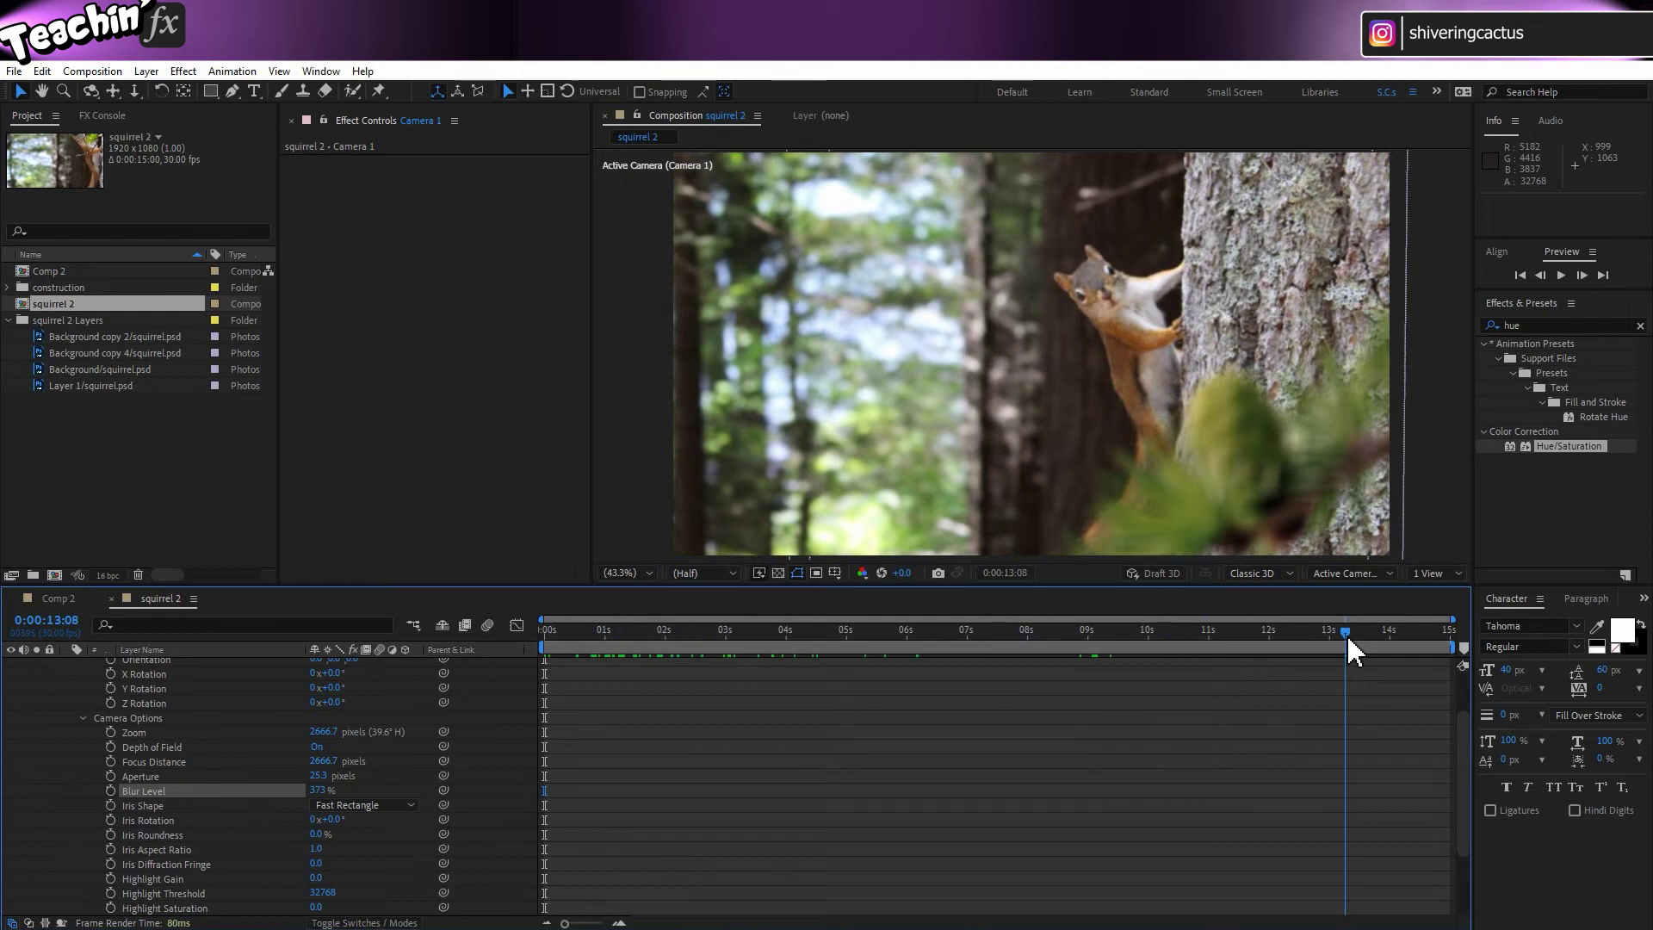
left_click_drag(1345, 634, 312, 553)
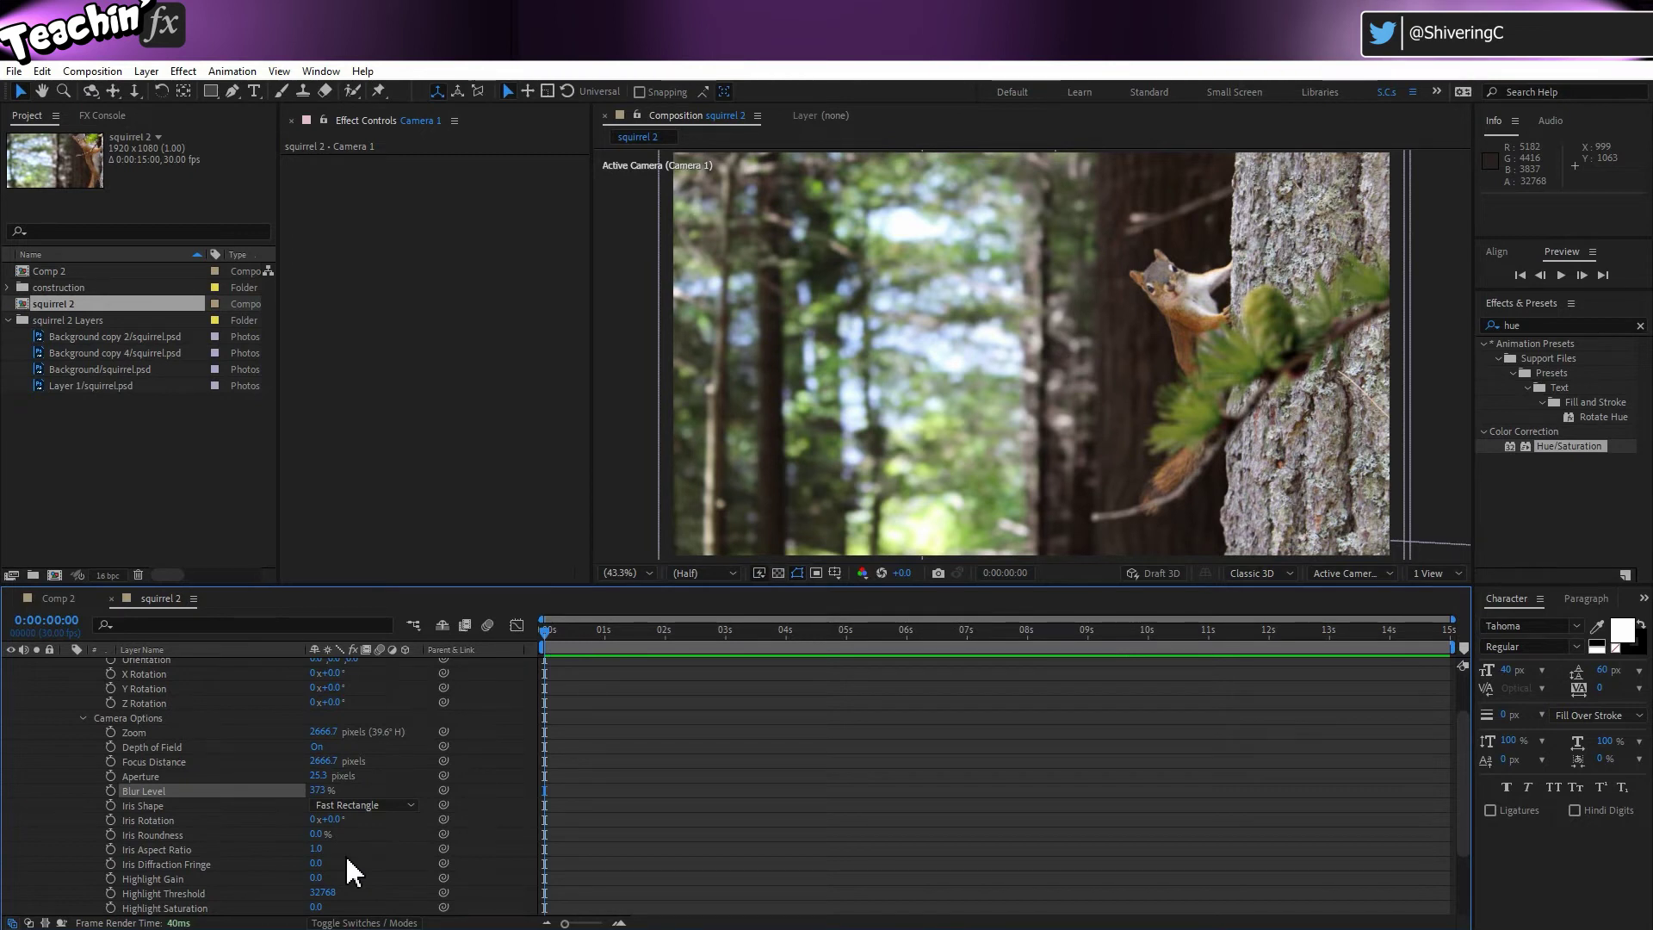
Set Focus Distance to length(transform.position, thisComp.layer("squirrel").transform.position).
left_click(111, 761, "alt")
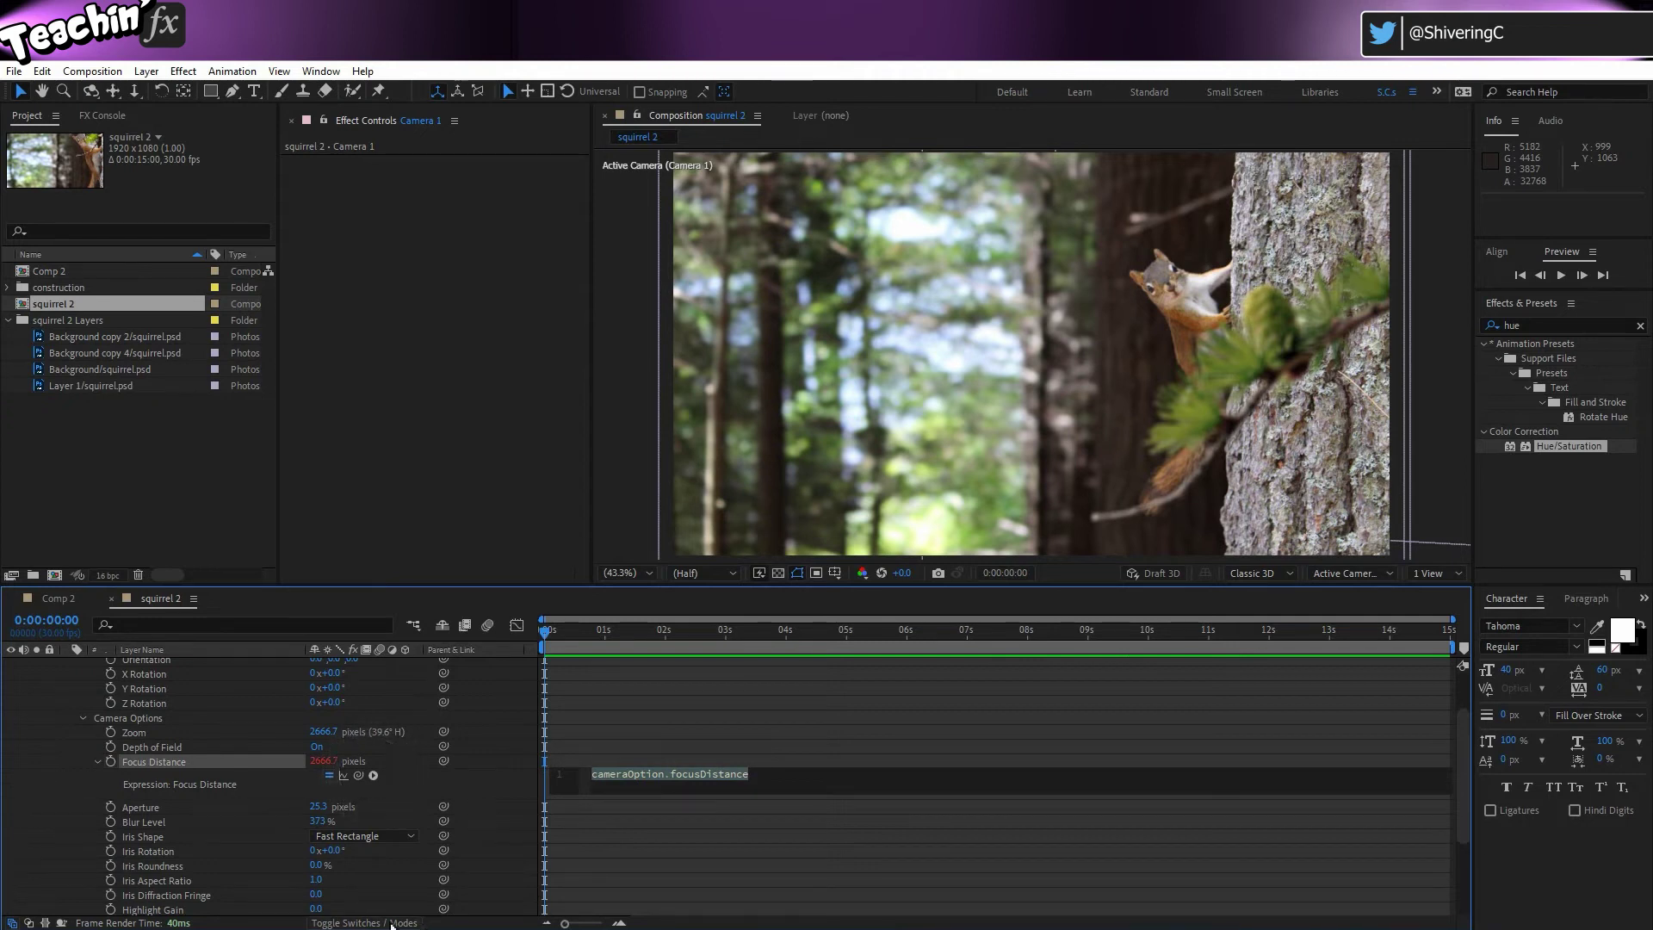
left_click(373, 776)
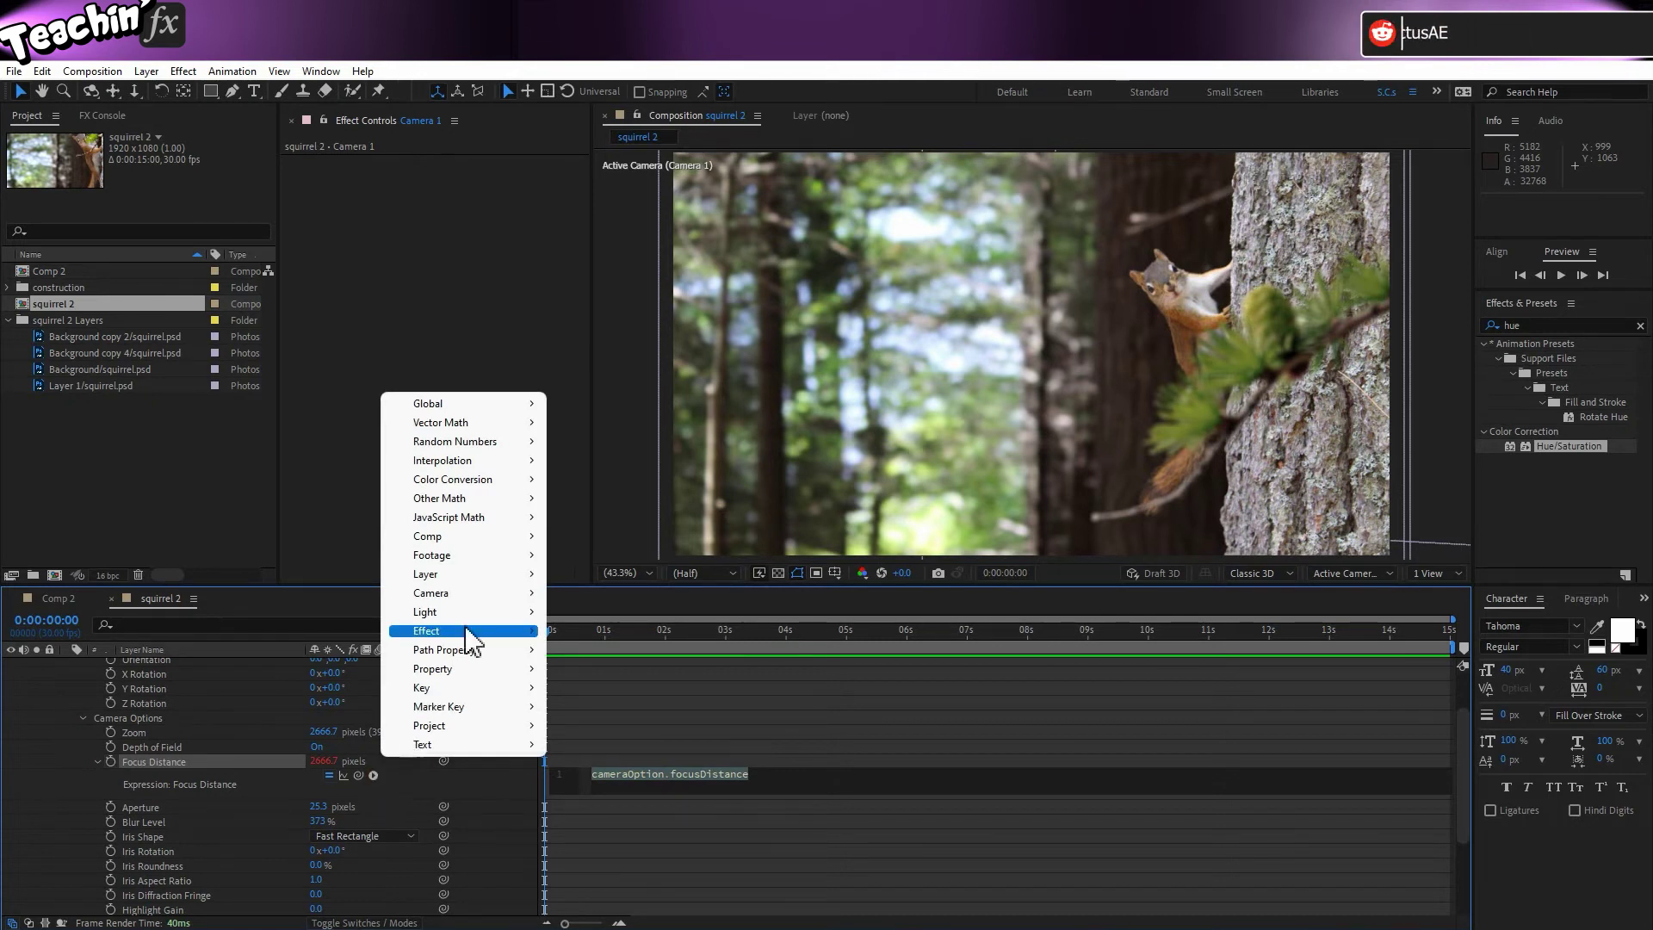
mouse_move(517, 424)
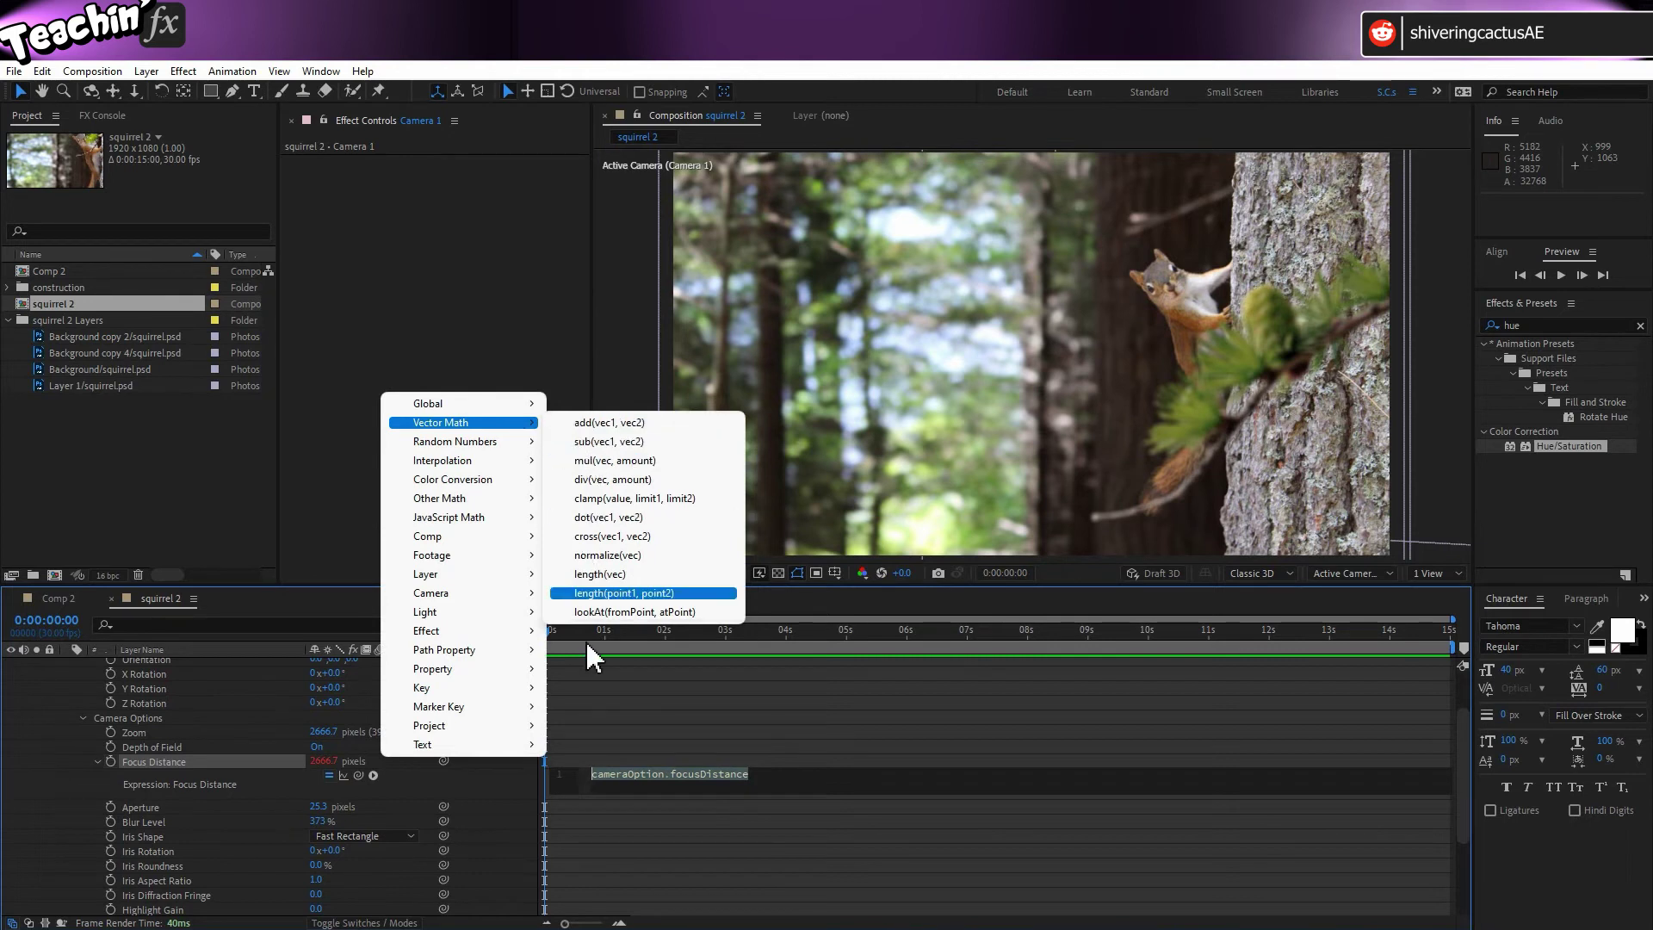
left_click(595, 594)
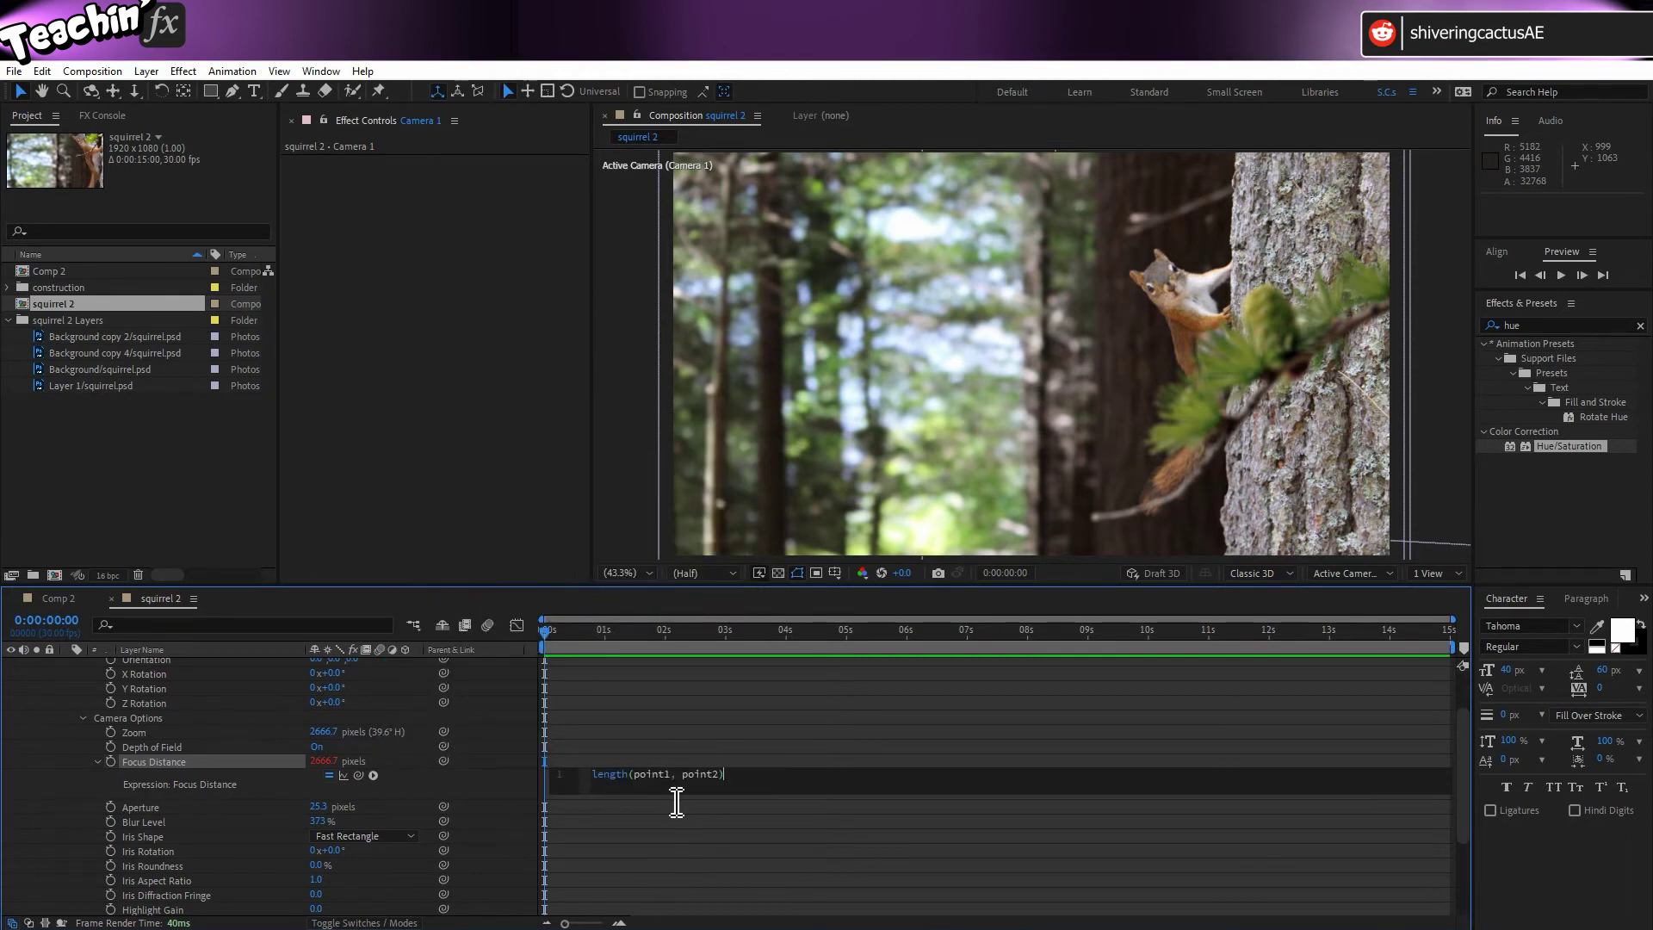
double_click(650, 775)
left_click_drag(358, 774, 232, 680)
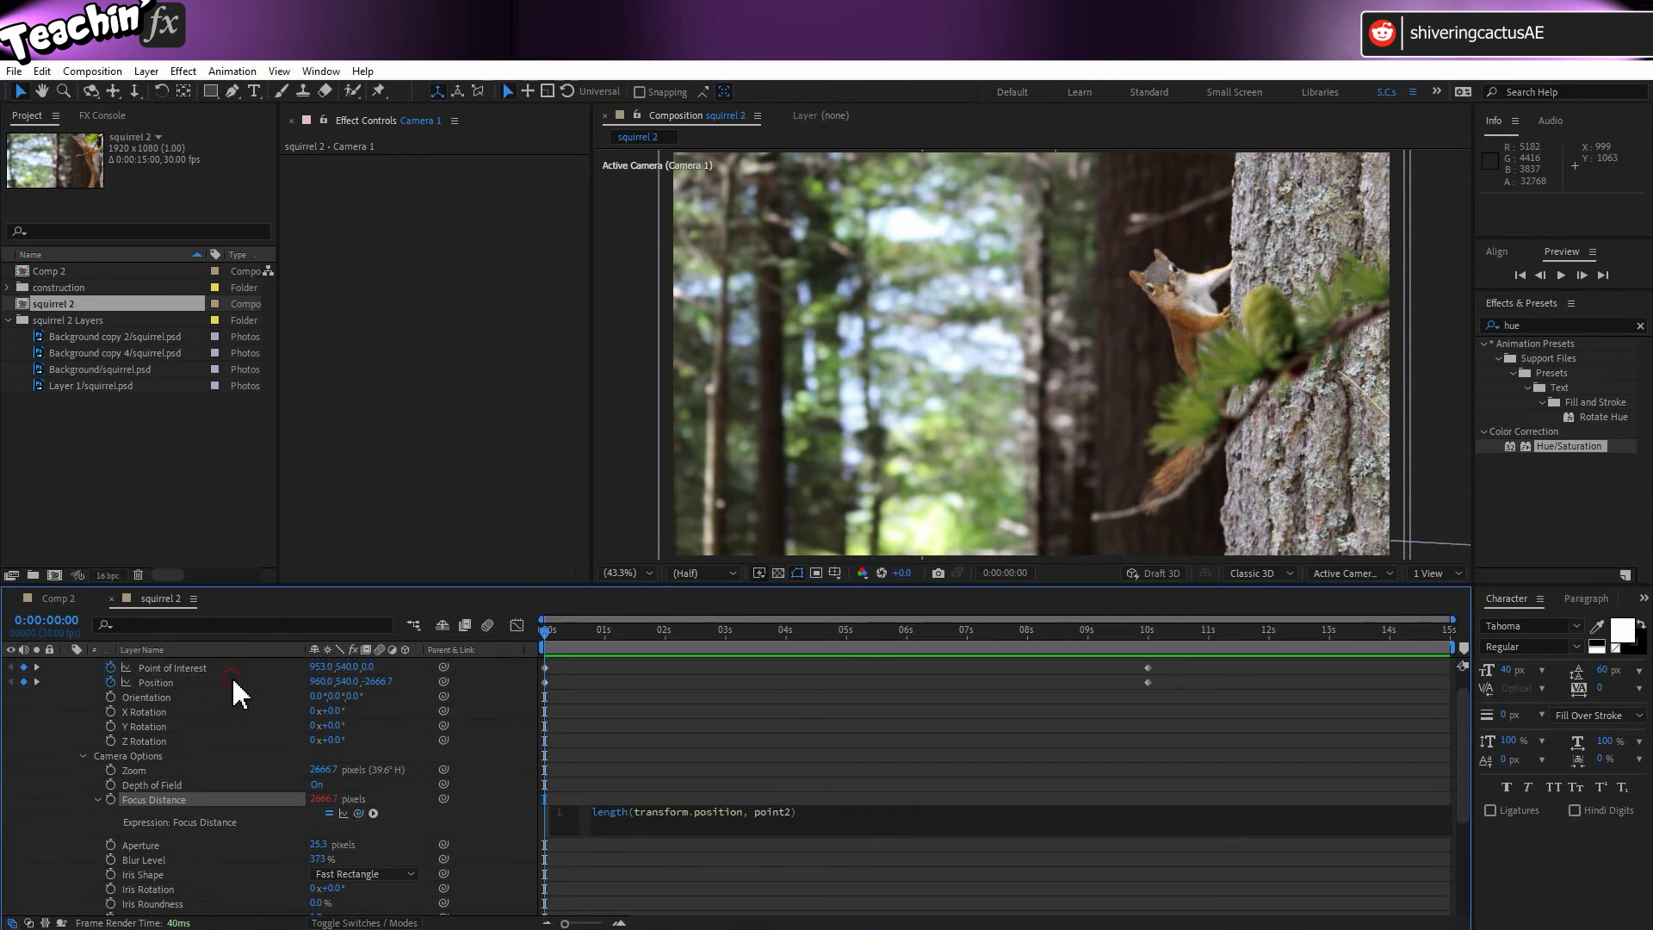
double_click(774, 812)
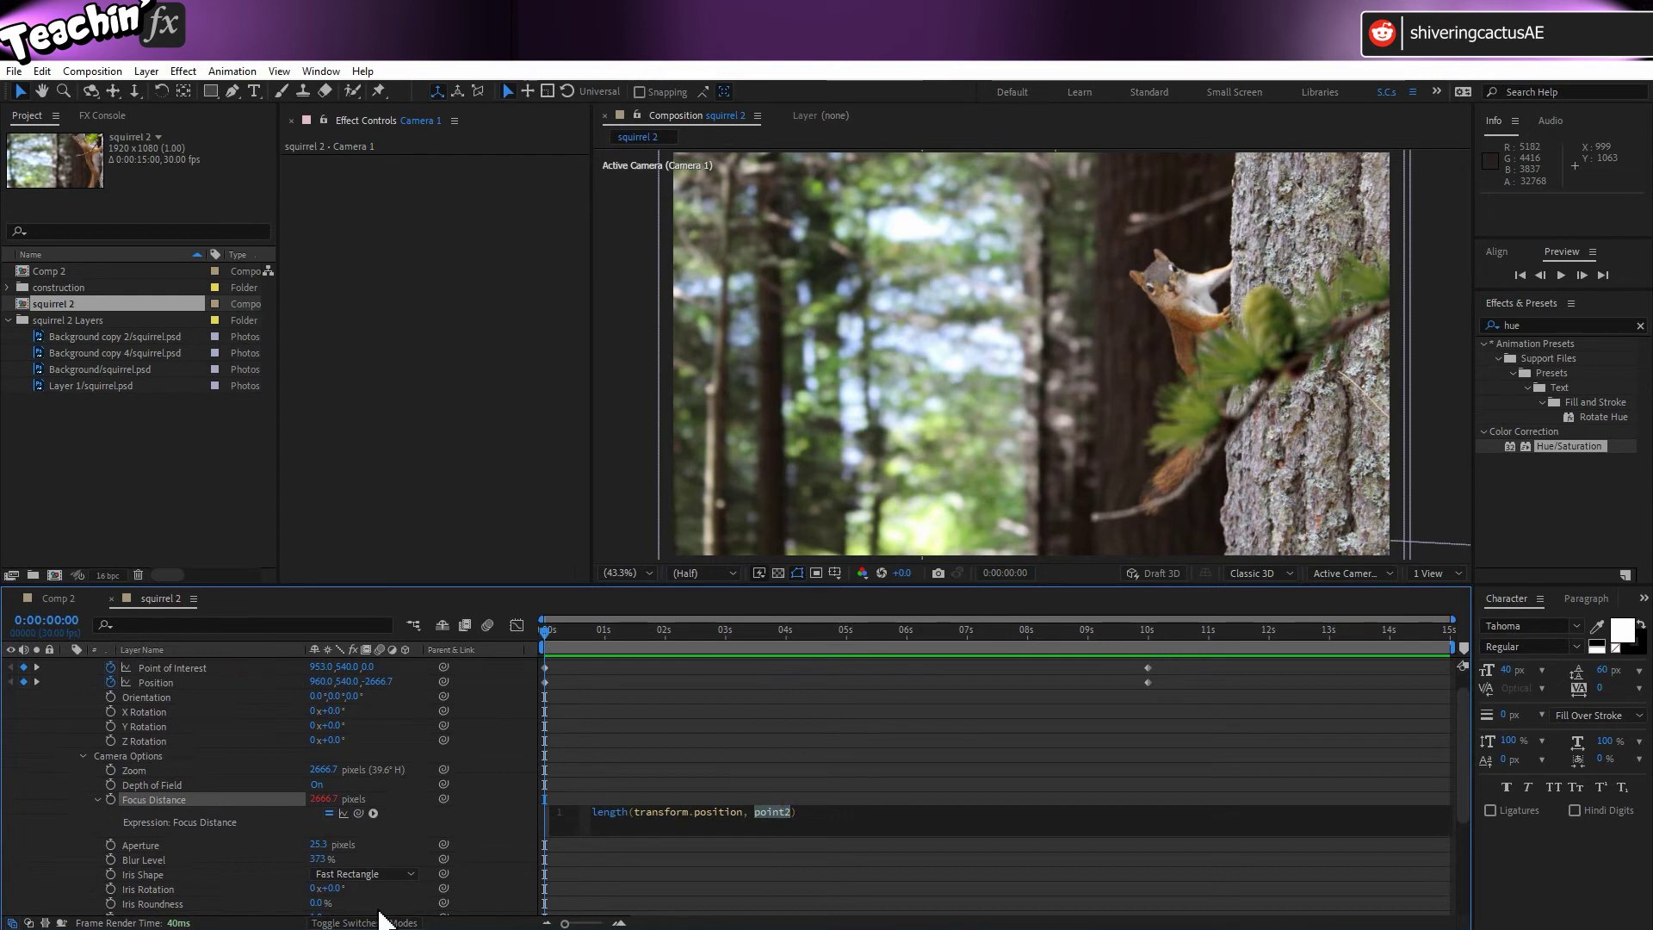
left_click_drag(358, 813, 195, 887)
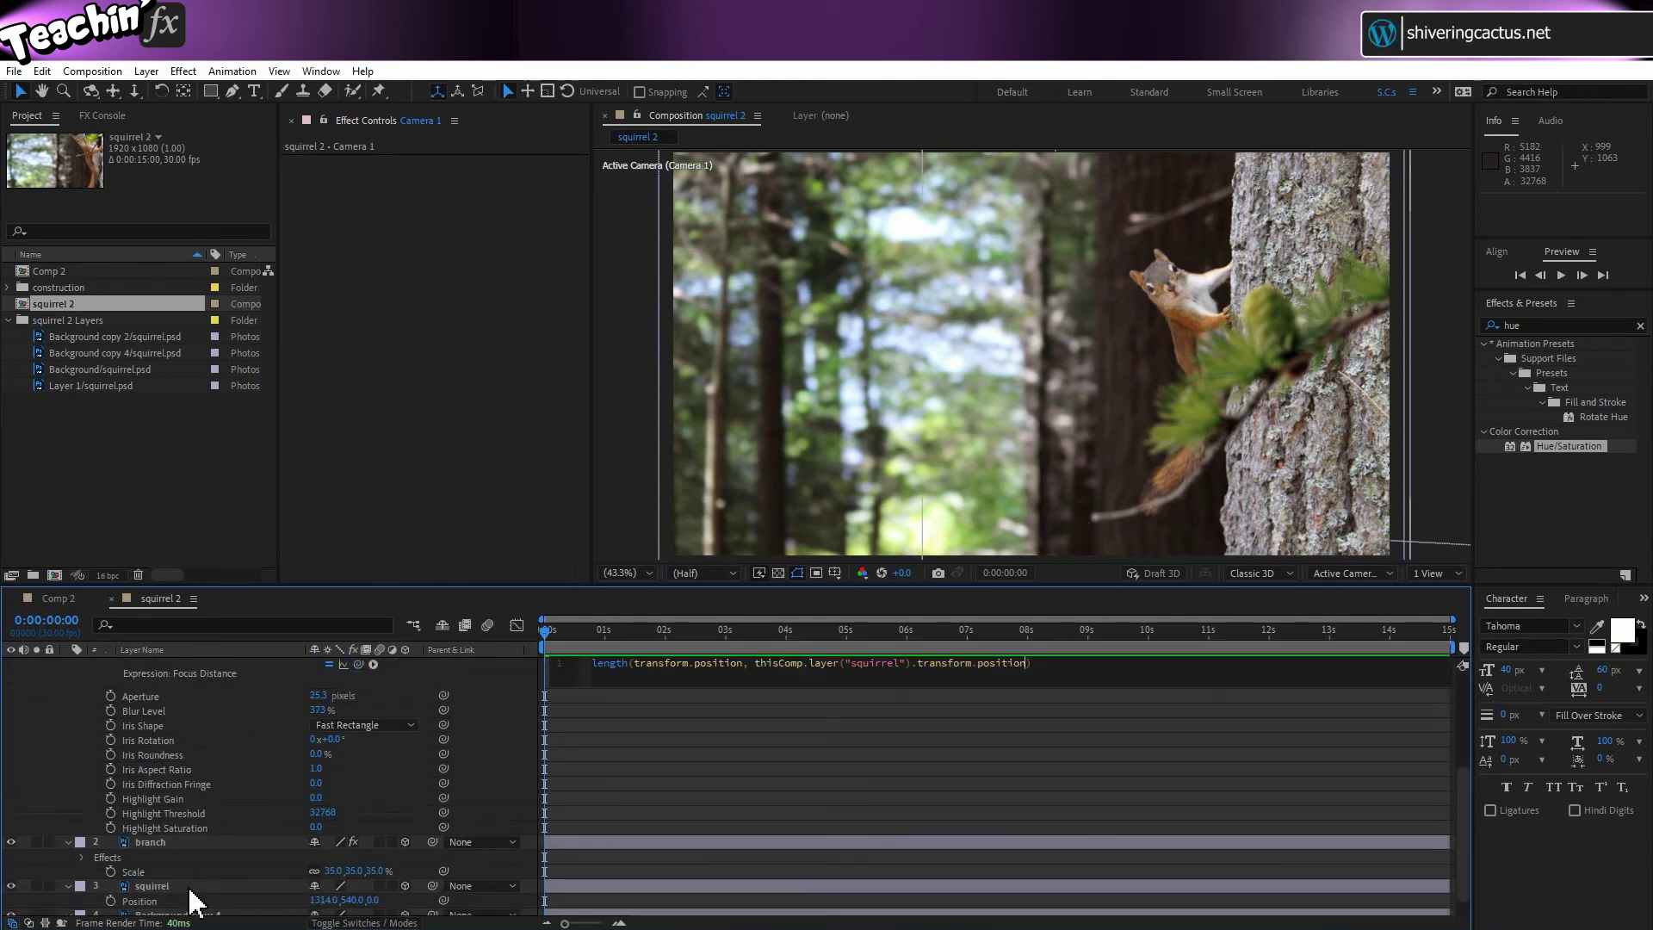
left_click(474, 685)
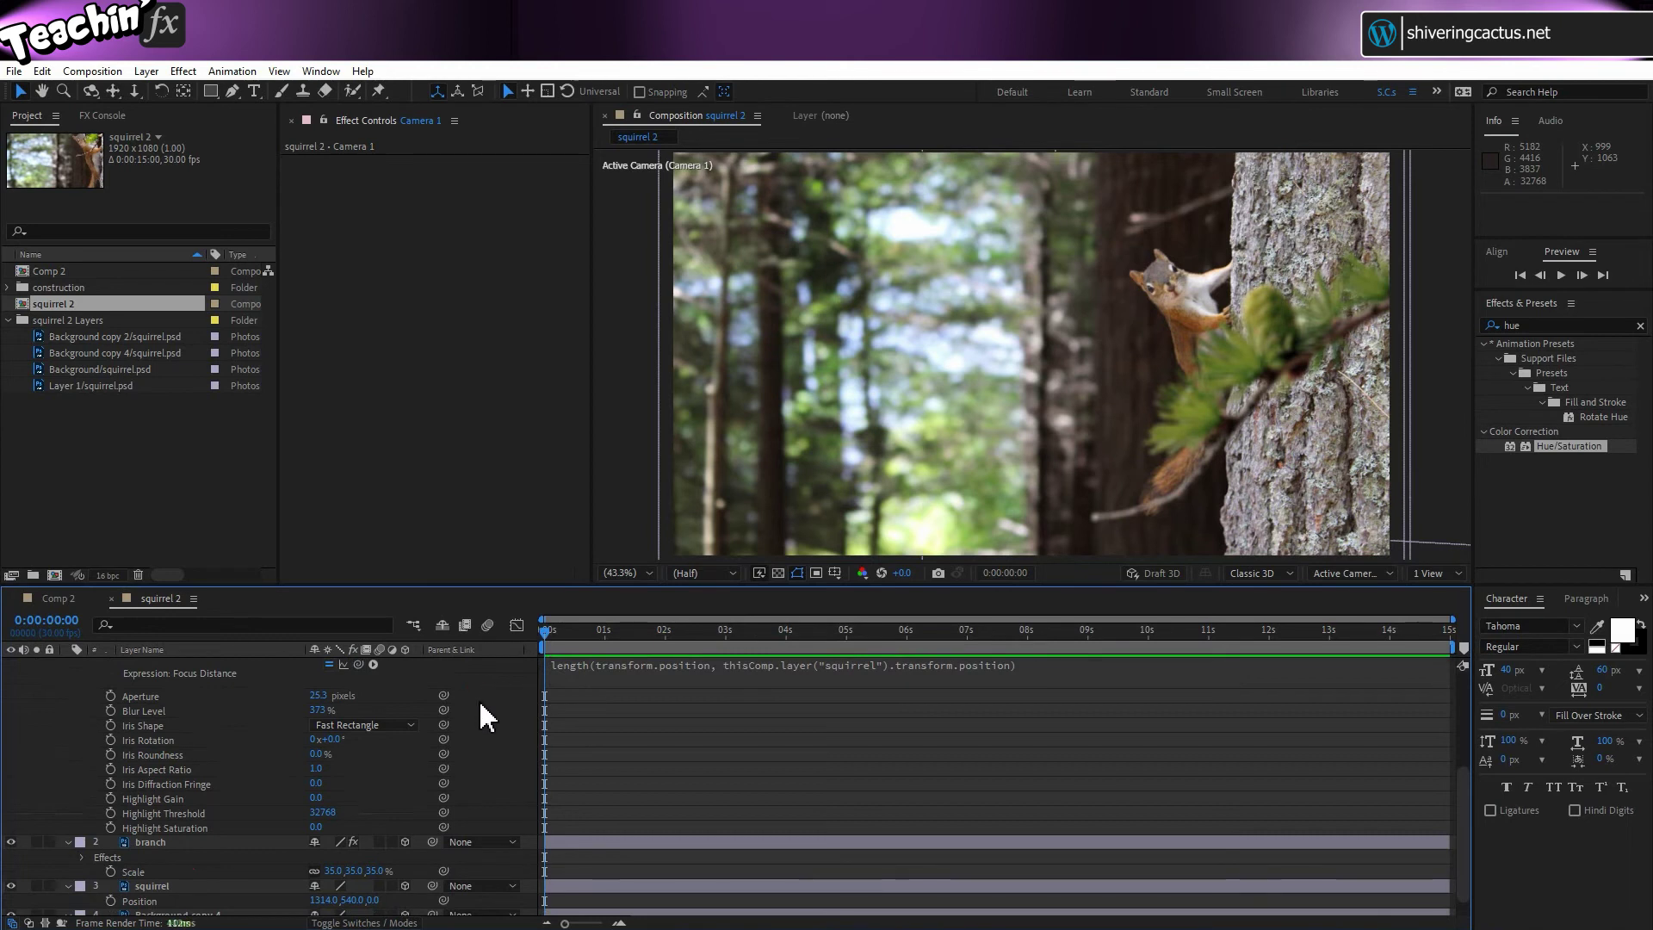
scroll(480, 830, "up", 5)
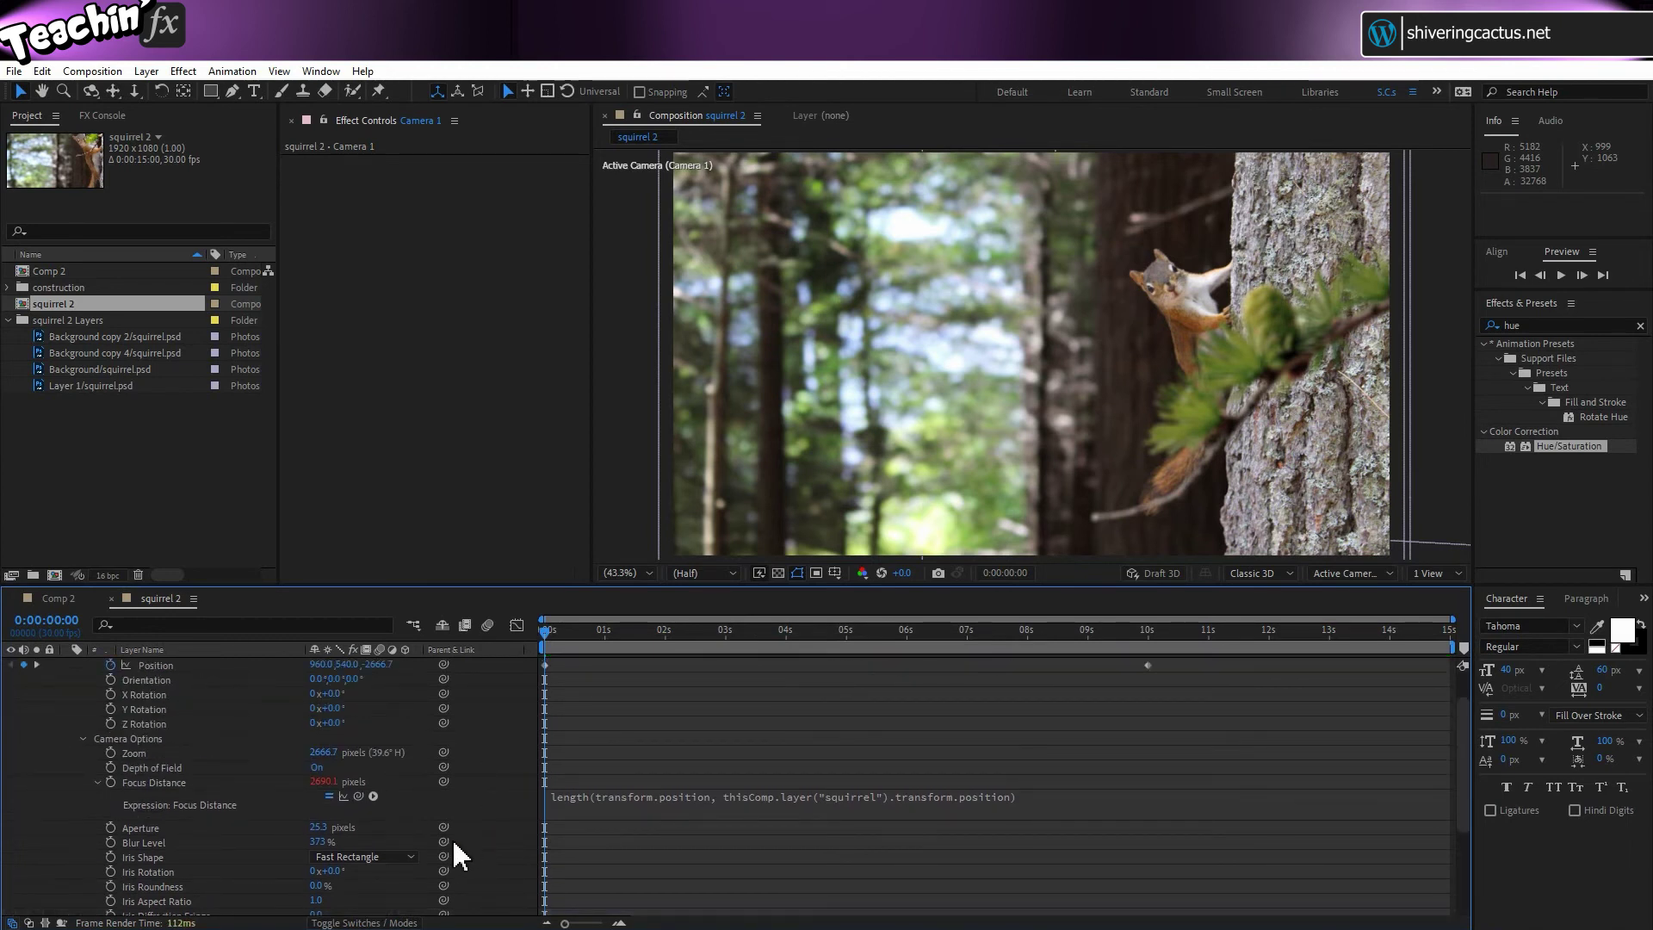
Play a preview of the camera move with the squirrel kept in focus.
scroll(446, 839, "up", 2)
key("space")
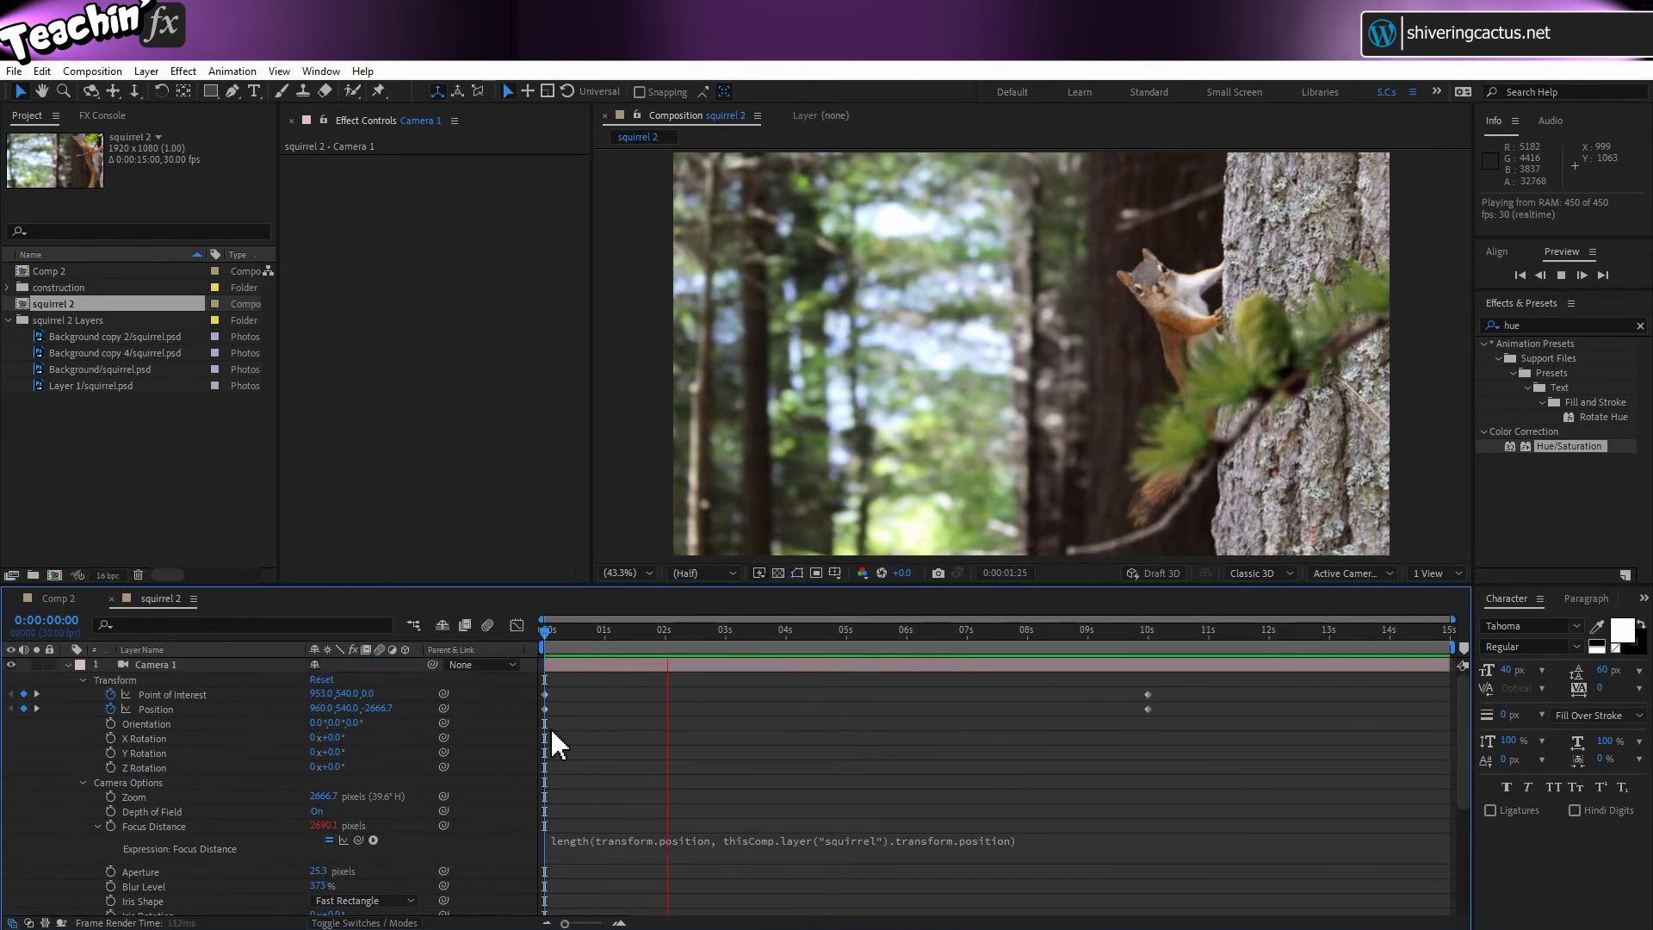